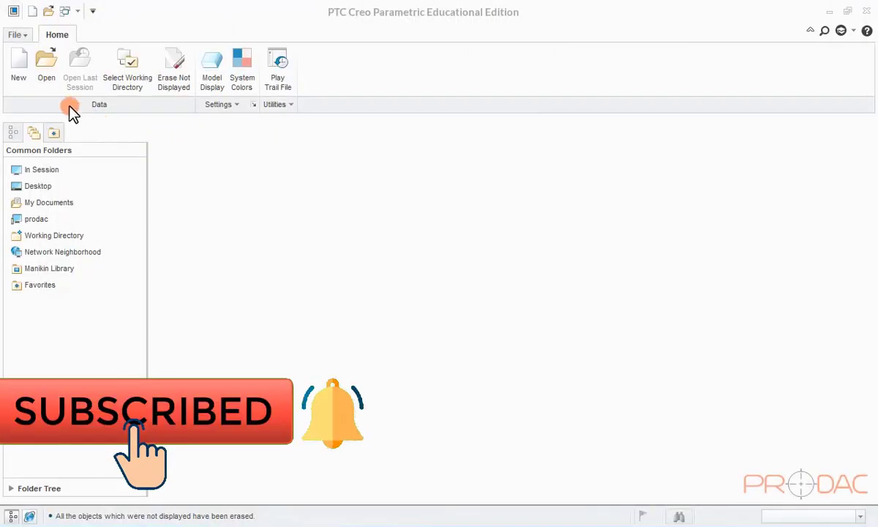
Create a new solid part named REVOLVE-LEARNING from the mmns_part_solid template instead of the default template.
{"action": "left_click", "coordinate": [26, 73]}
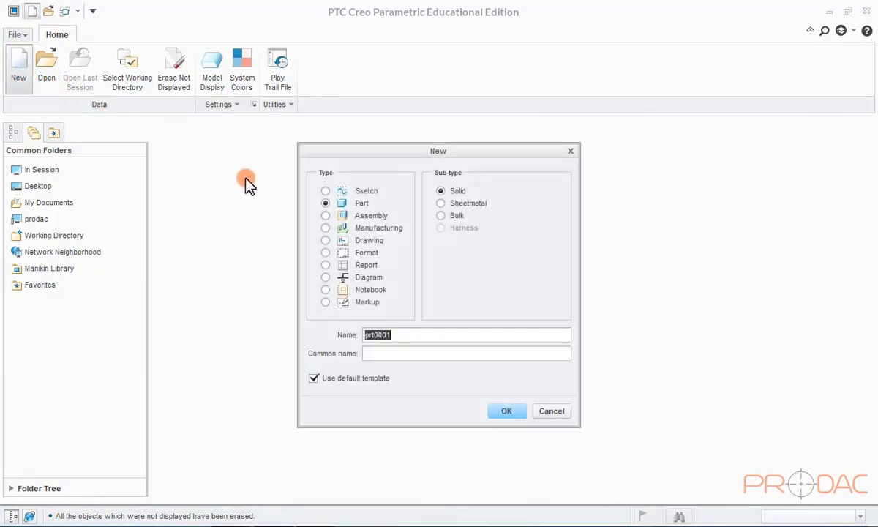
{"action": "type", "text": "REVOLVE-LE"}
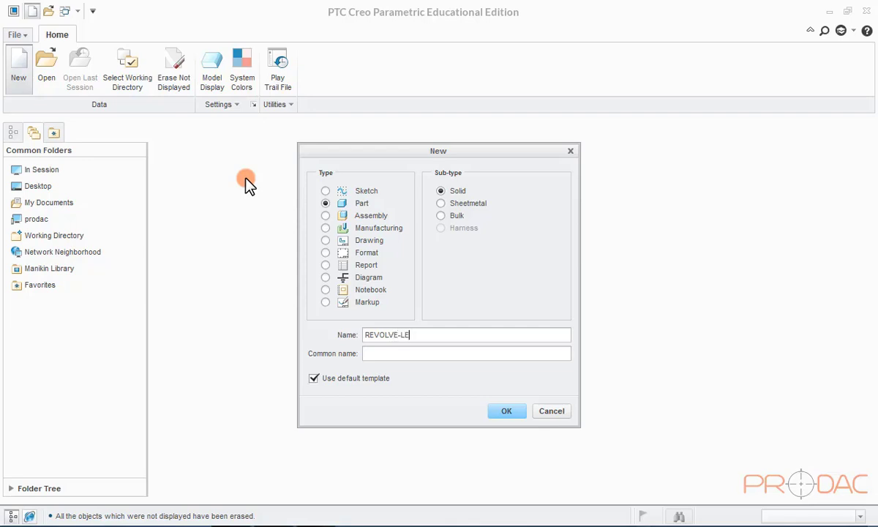
{"action": "type", "text": "ARNING"}
{"action": "left_click", "coordinate": [313, 378]}
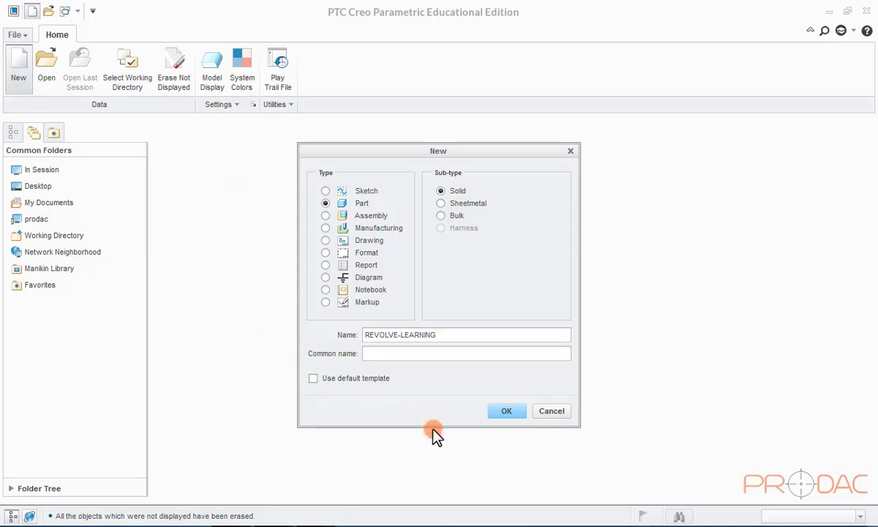
{"action": "left_click", "coordinate": [498, 412]}
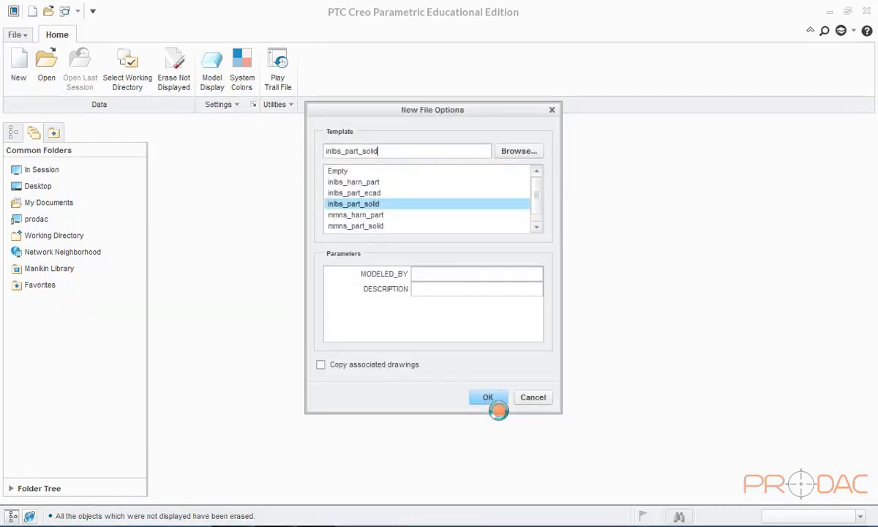
{"action": "left_click", "coordinate": [341, 226]}
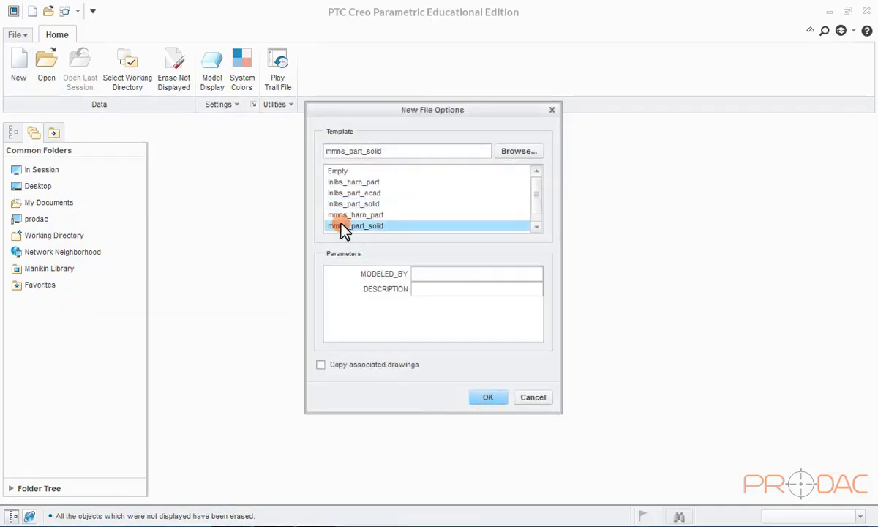
{"action": "left_click", "coordinate": [484, 399]}
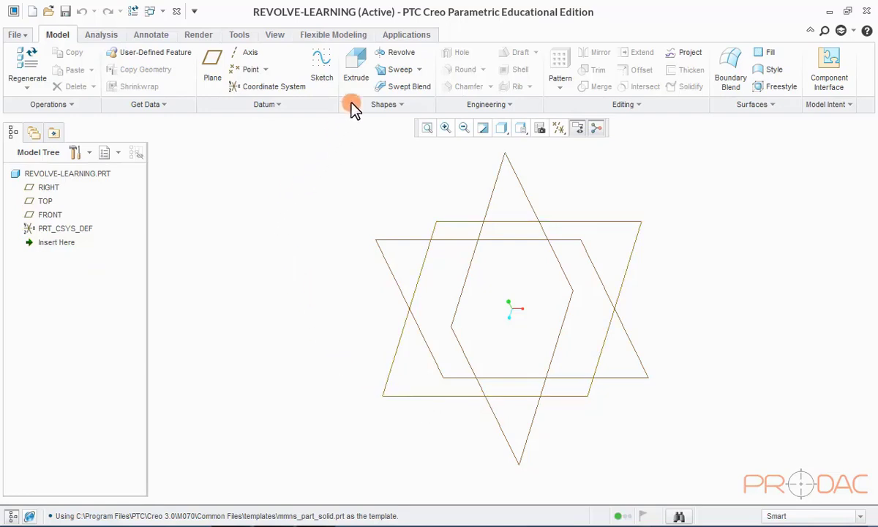
Start a Revolve feature with an internal sketch on the FRONT plane, RIGHT plane as right reference, viewed face-on.
{"action": "left_click", "coordinate": [382, 57]}
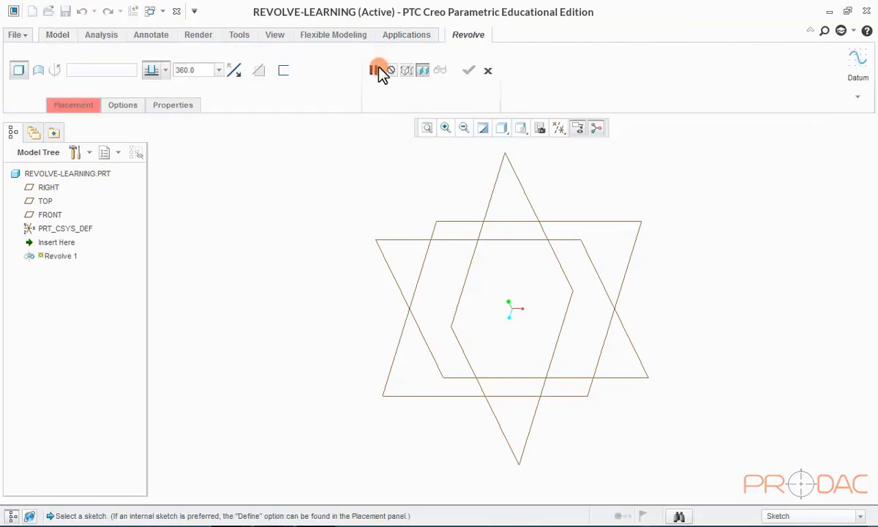
{"action": "left_click", "coordinate": [85, 111]}
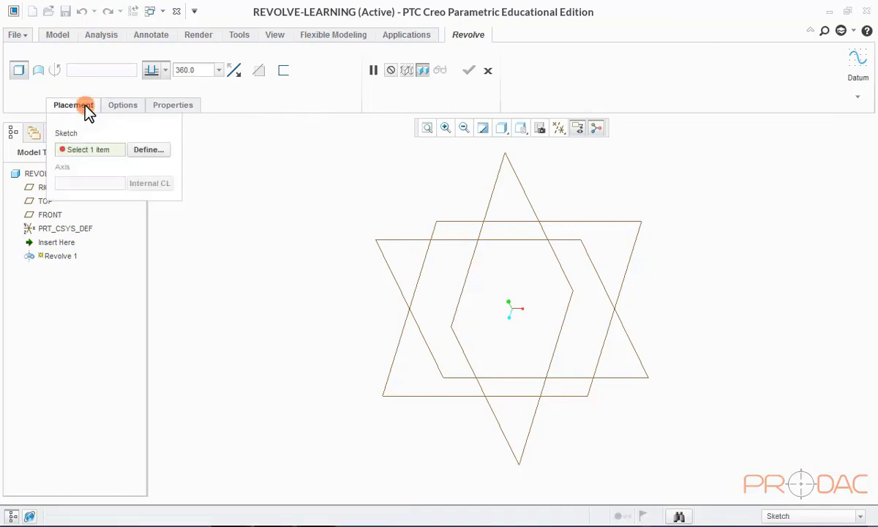
{"action": "left_click", "coordinate": [148, 151]}
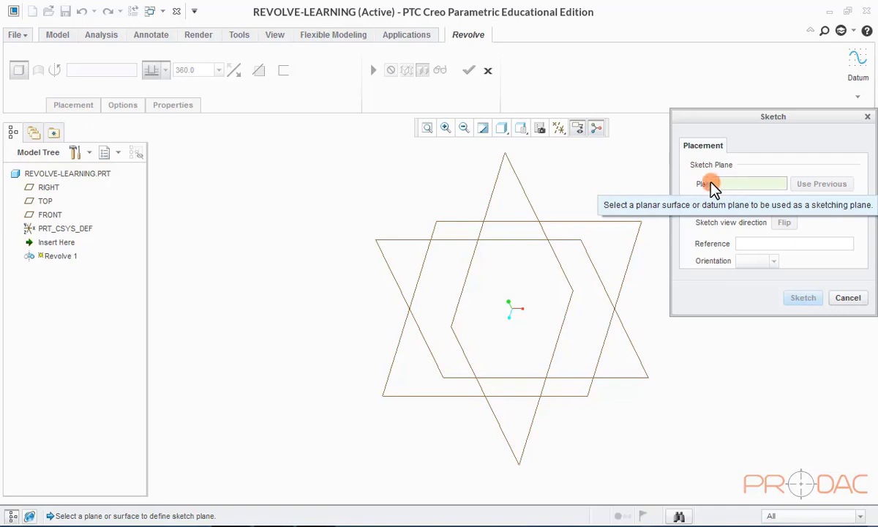
{"action": "left_click", "coordinate": [386, 244]}
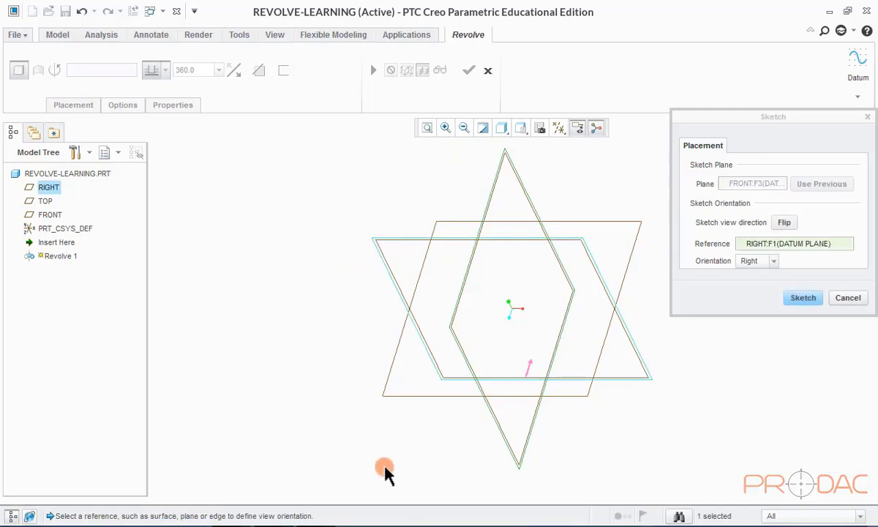
{"action": "left_click", "coordinate": [802, 299]}
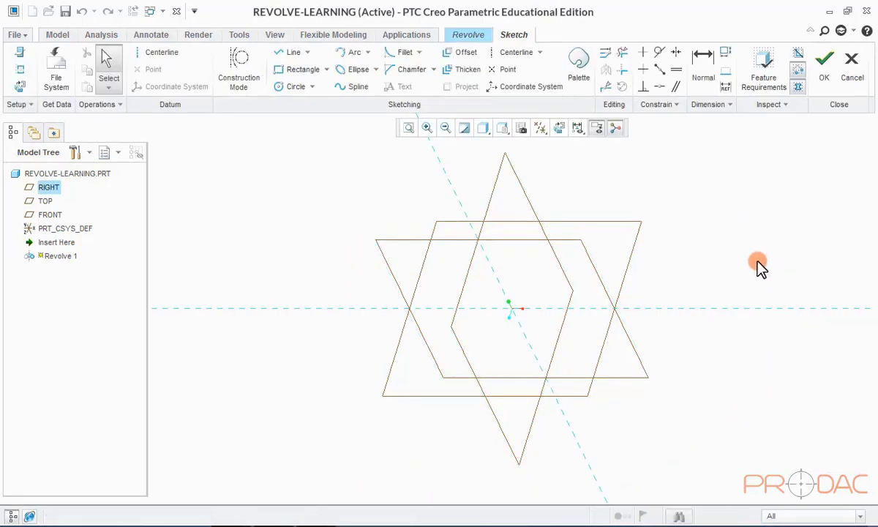
{"action": "left_click", "coordinate": [558, 129]}
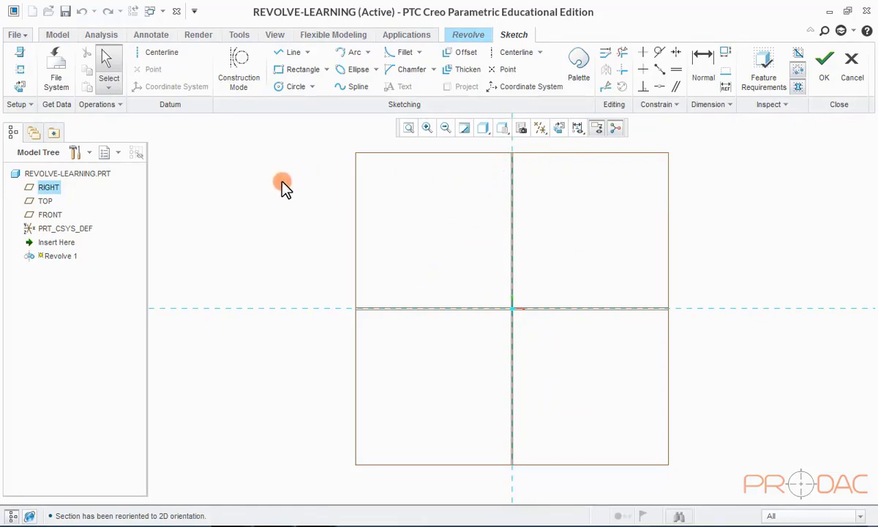
Add a vertical axis of revolution through the sketch origin, along the vertical reference.
{"action": "right_click", "coordinate": [231, 186]}
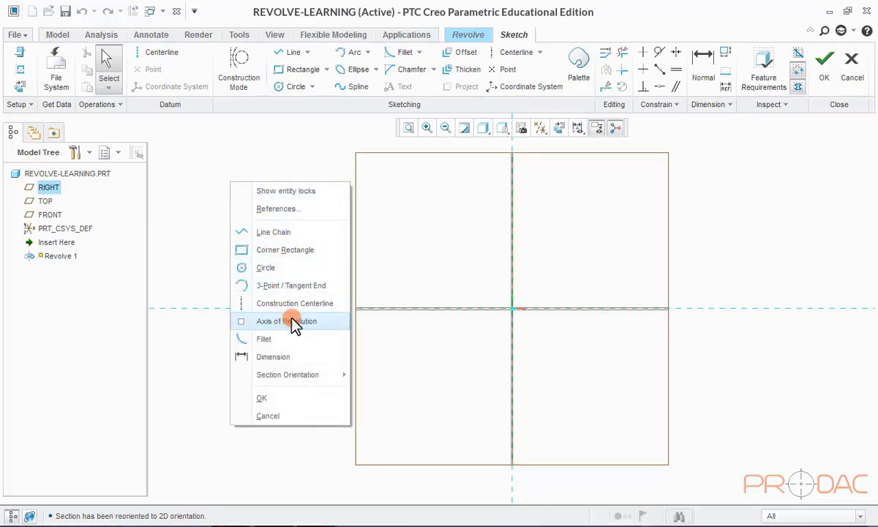
{"action": "left_click", "coordinate": [322, 328]}
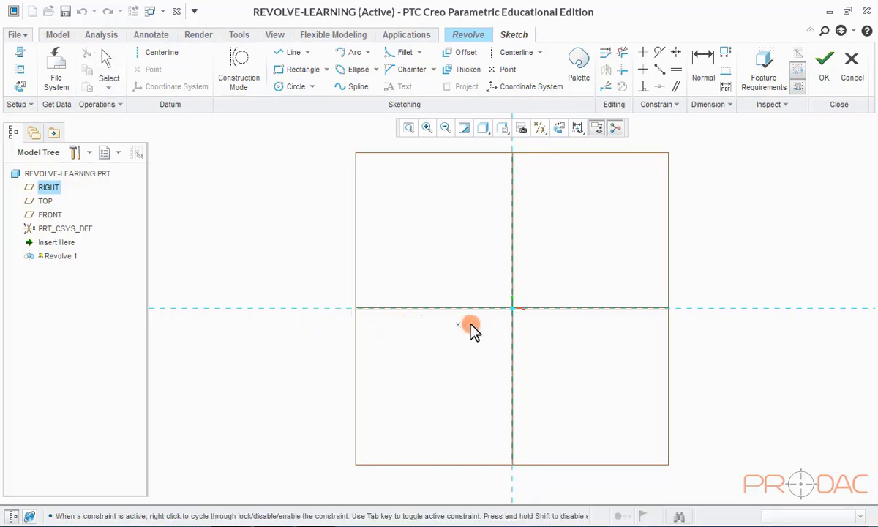
{"action": "left_click", "coordinate": [512, 307]}
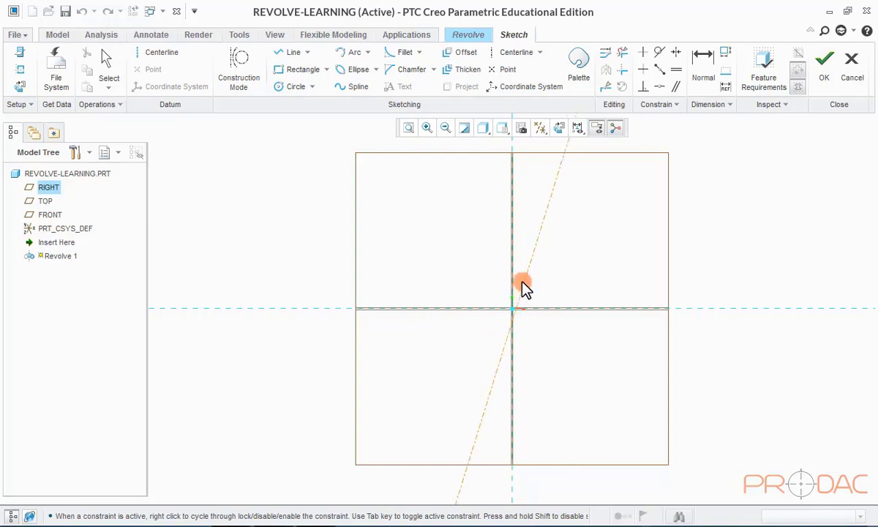
{"action": "left_click", "coordinate": [515, 280]}
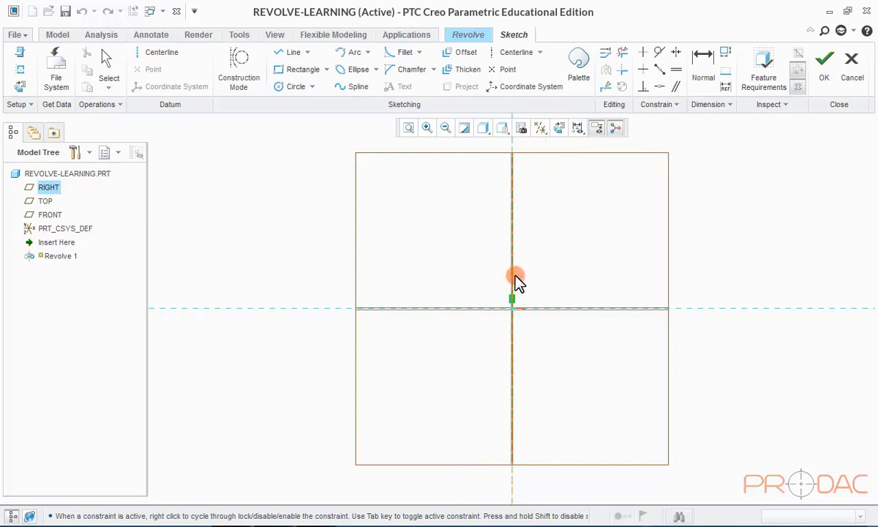
{"action": "middle_click", "coordinate": [574, 228]}
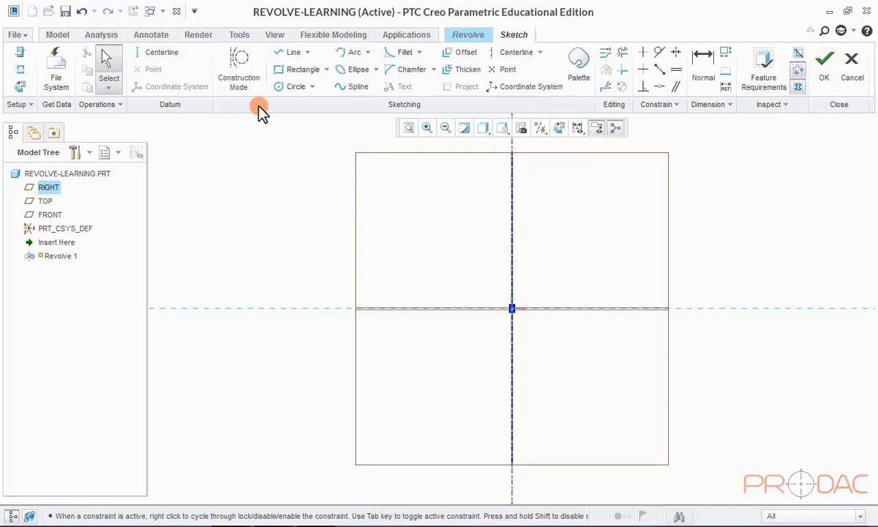
Sketch a line chain beside the axis from the horizontal reference: vertical about 40 mm, inward slope, vertical about 27 mm.
{"action": "left_click", "coordinate": [285, 56]}
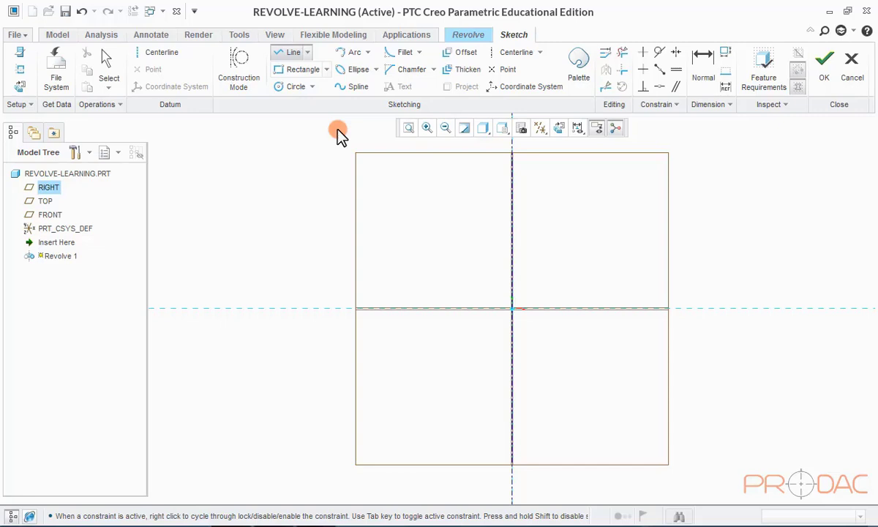
{"action": "left_click", "coordinate": [485, 307]}
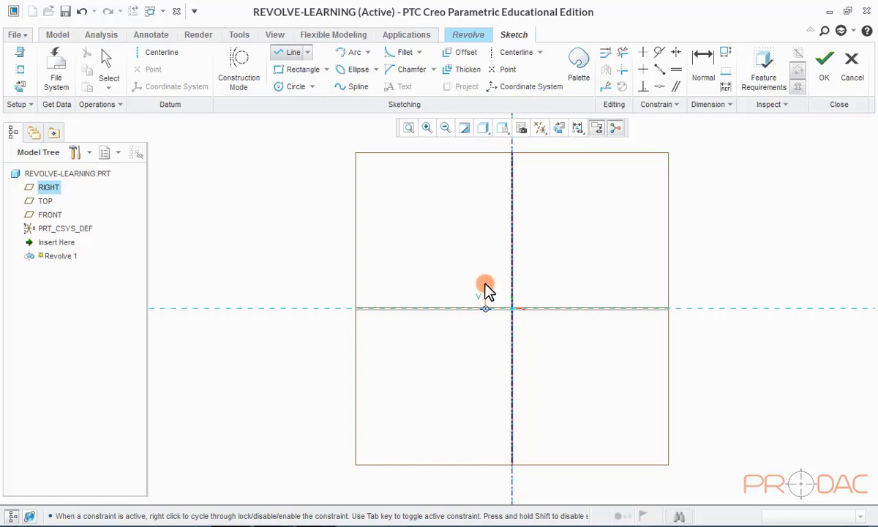
{"action": "left_click", "coordinate": [485, 284]}
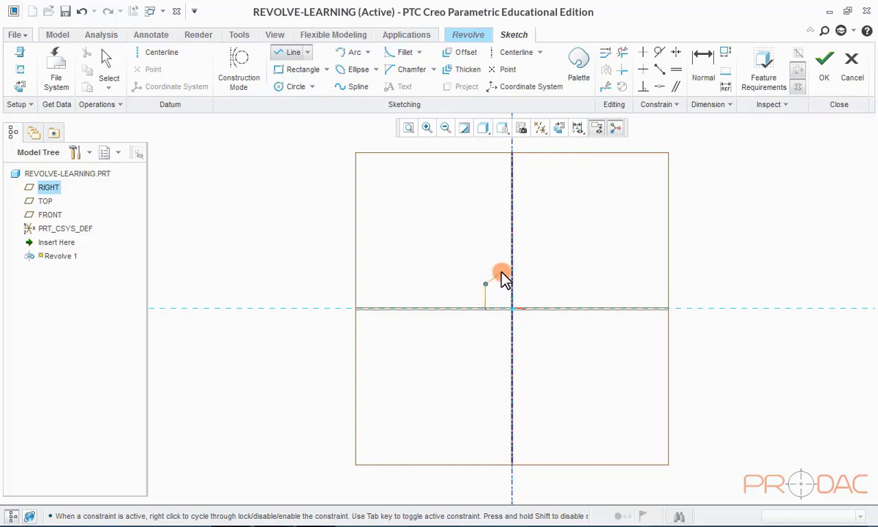
{"action": "left_click", "coordinate": [495, 274]}
{"action": "left_click", "coordinate": [502, 256]}
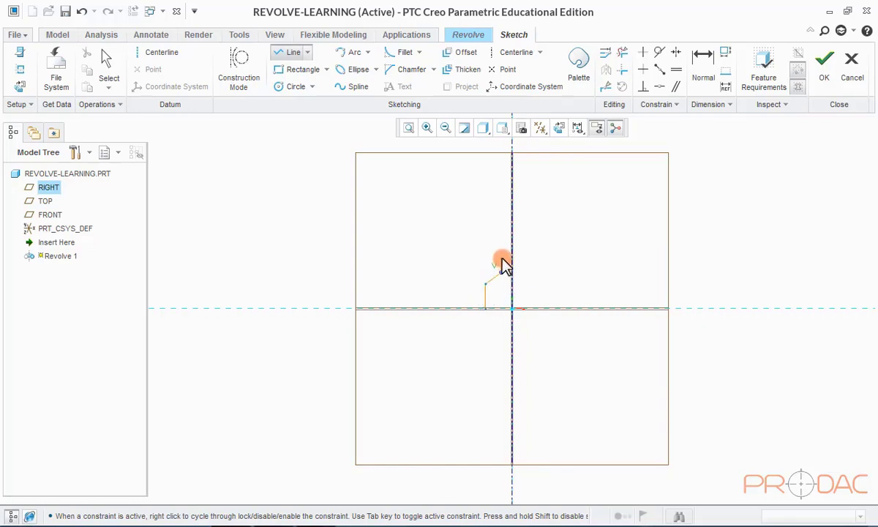
{"action": "middle_click", "coordinate": [542, 230]}
Sketch an arc of about 26 mm radius from the chain's upper end to the axis, centred on the axis and bulging outward.
{"action": "scroll", "coordinate": [520, 252], "scroll_direction": "up", "scroll_amount": 4}
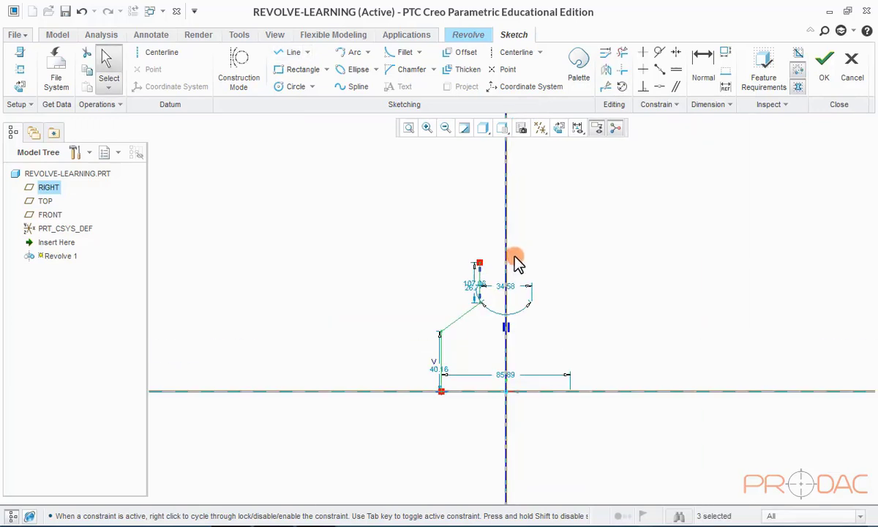
{"action": "left_click", "coordinate": [352, 52]}
{"action": "left_click", "coordinate": [473, 267]}
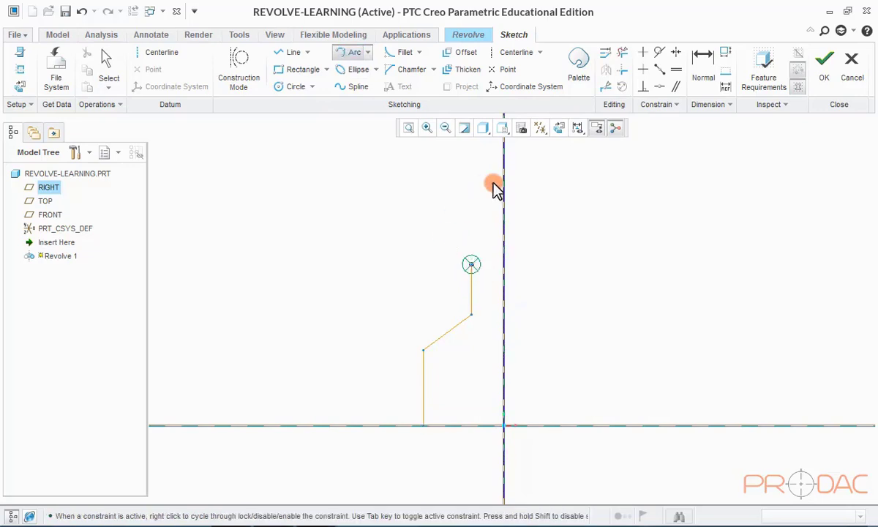
{"action": "left_click", "coordinate": [504, 180]}
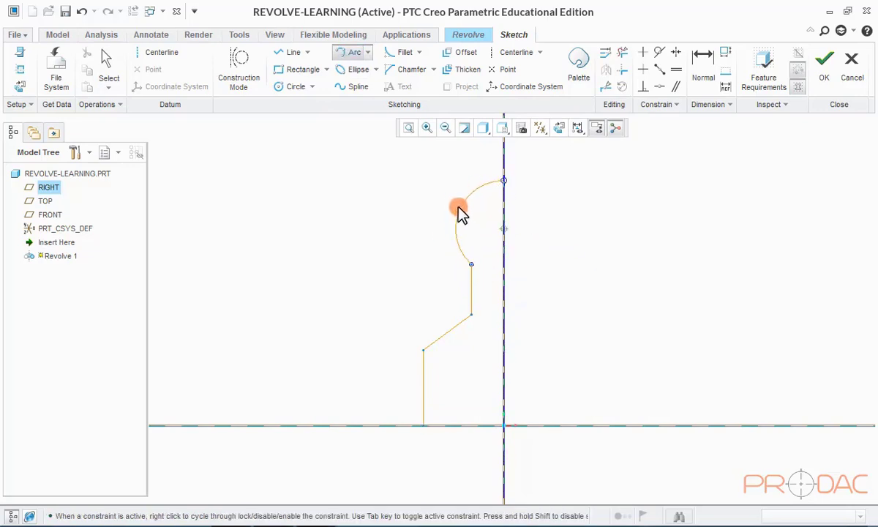
{"action": "left_click", "coordinate": [459, 211]}
{"action": "middle_click", "coordinate": [426, 199]}
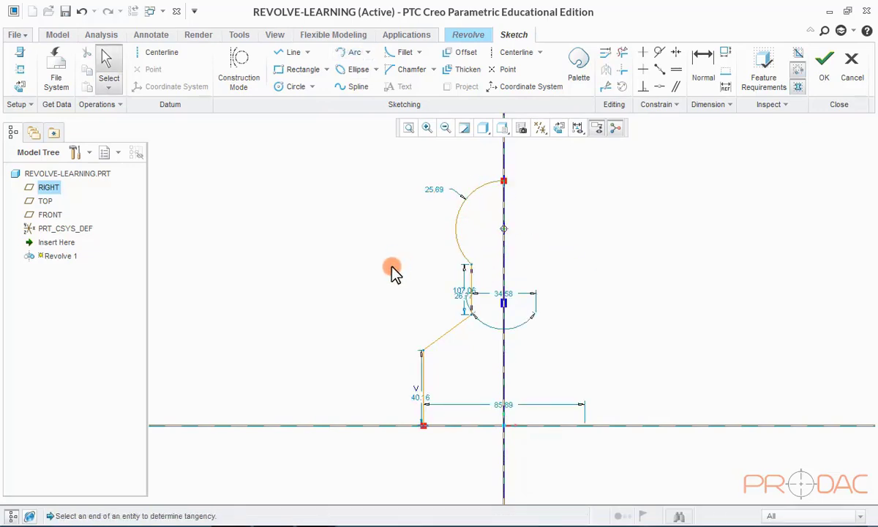
Set the arc's radius to 25 mm and the neck's diameter to 25 mm.
{"action": "double_click", "coordinate": [433, 191]}
{"action": "type", "text": "25"}
{"action": "key", "text": "Return"}
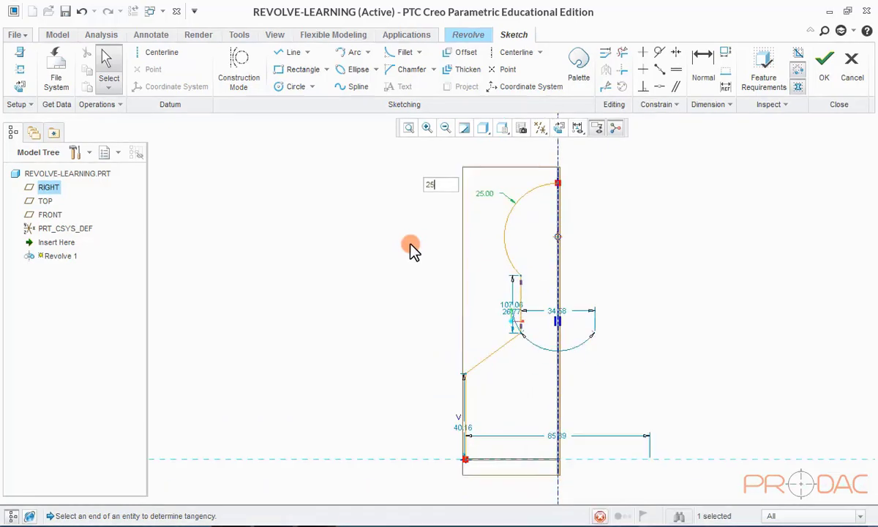
{"action": "double_click", "coordinate": [560, 298]}
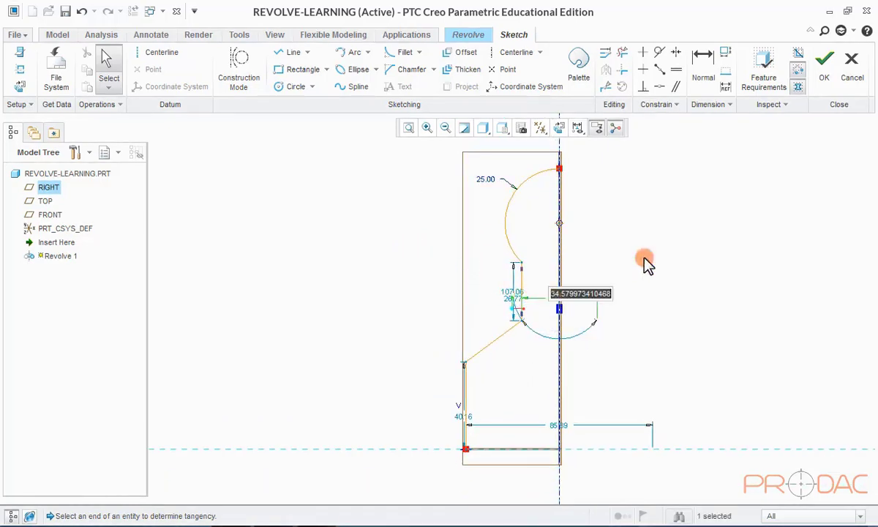
{"action": "type", "text": "25"}
{"action": "key", "text": "Return"}
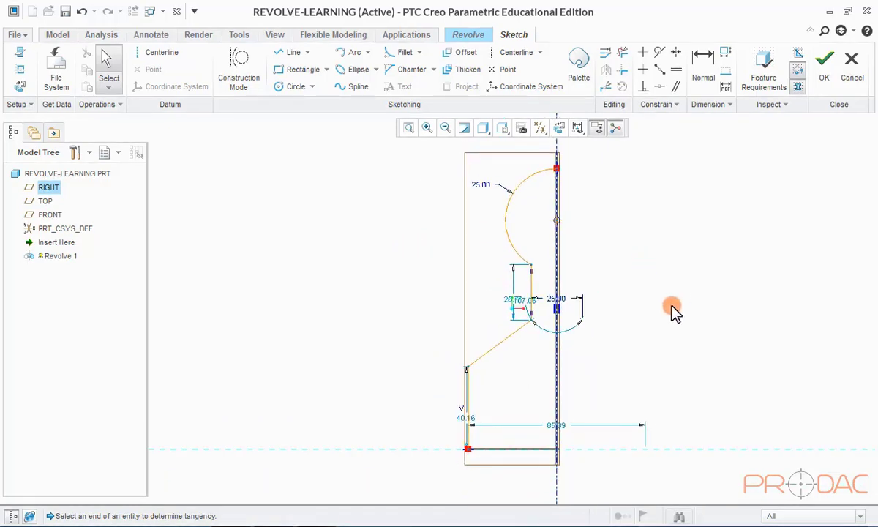
Set the base diameter to 50 mm and the lower vertical line's height to 40 mm, placing both dimensions clear of the profile.
{"action": "left_click_drag", "start_coordinate": [551, 432], "coordinate": [542, 478]}
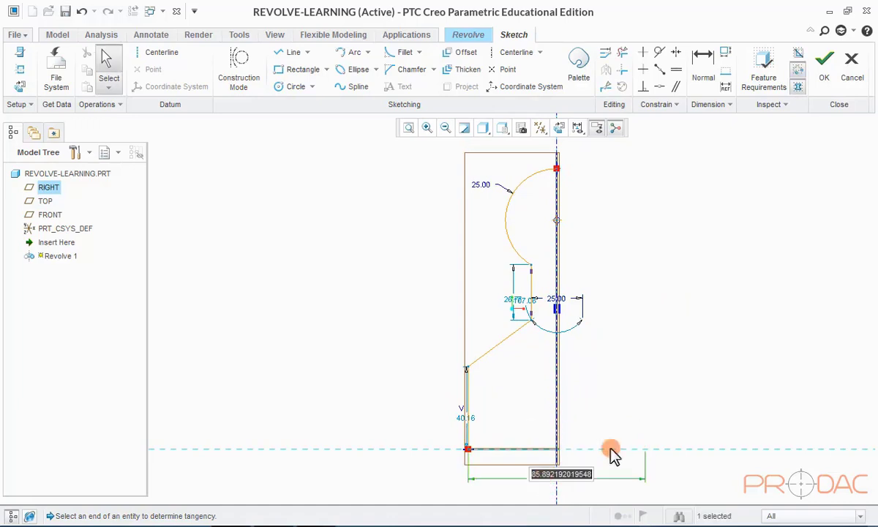
{"action": "type", "text": "50"}
{"action": "key", "text": "Return"}
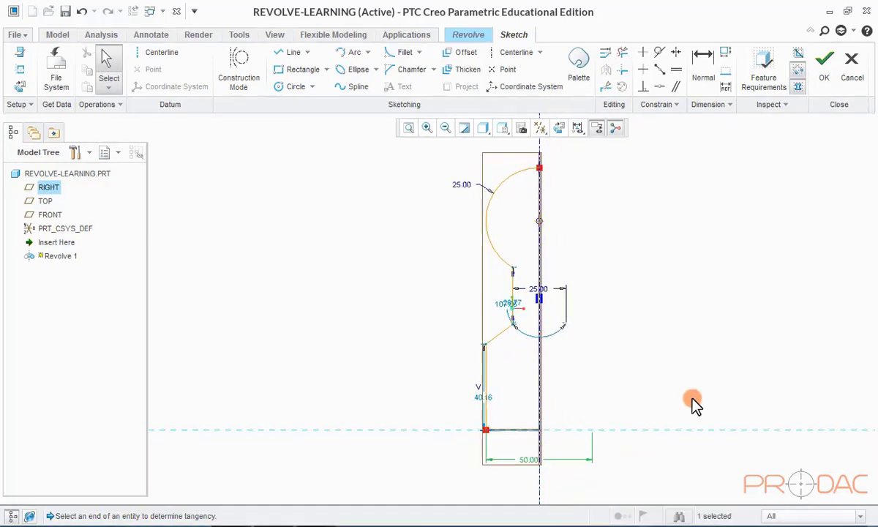
{"action": "left_click", "coordinate": [476, 401]}
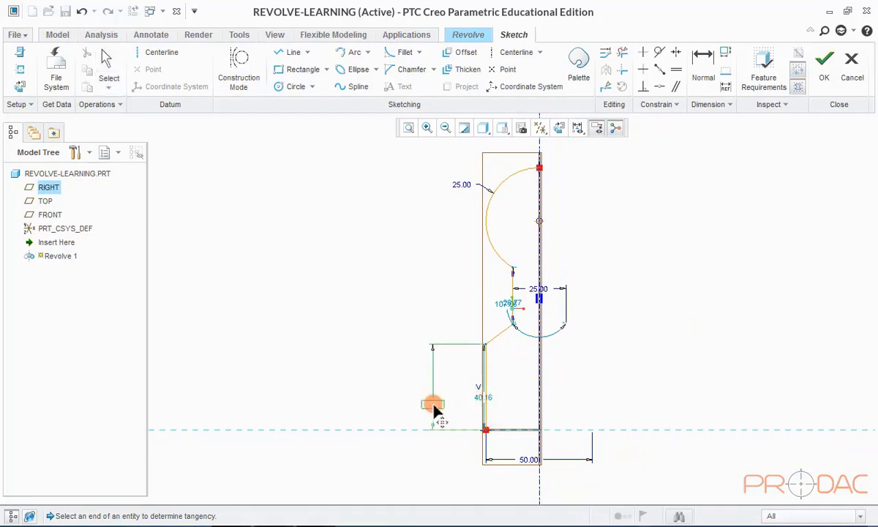
{"action": "middle_click", "coordinate": [431, 404]}
{"action": "type", "text": "40"}
{"action": "key", "text": "Return"}
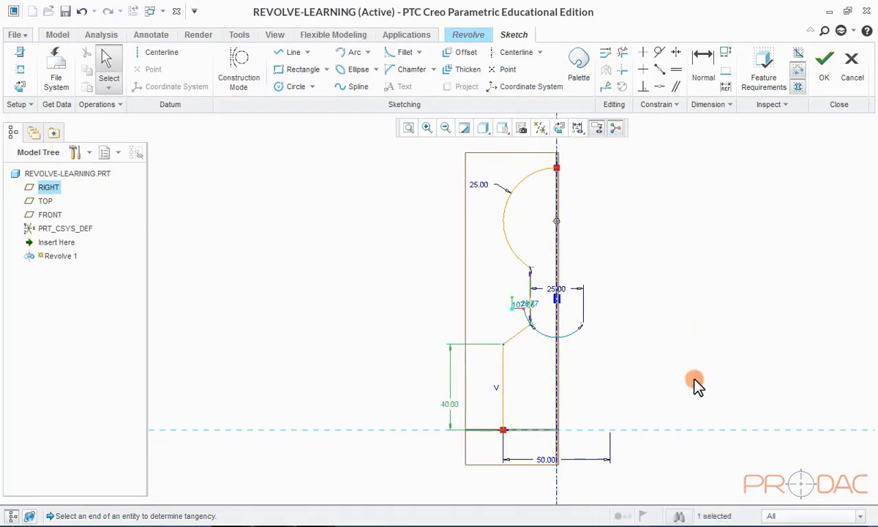
Dimension the sloped line's full cone angle across the axis of revolution as 90 degrees.
{"action": "left_click", "coordinate": [702, 68]}
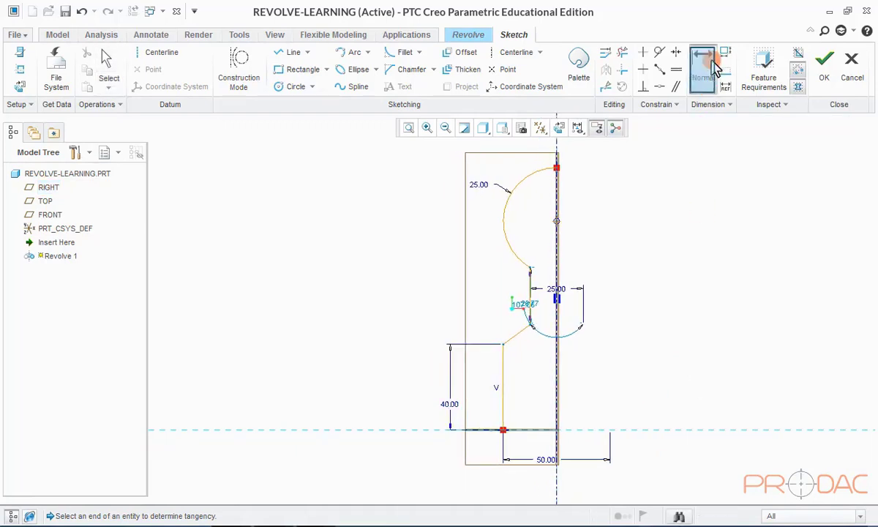
{"action": "middle_click", "coordinate": [546, 364]}
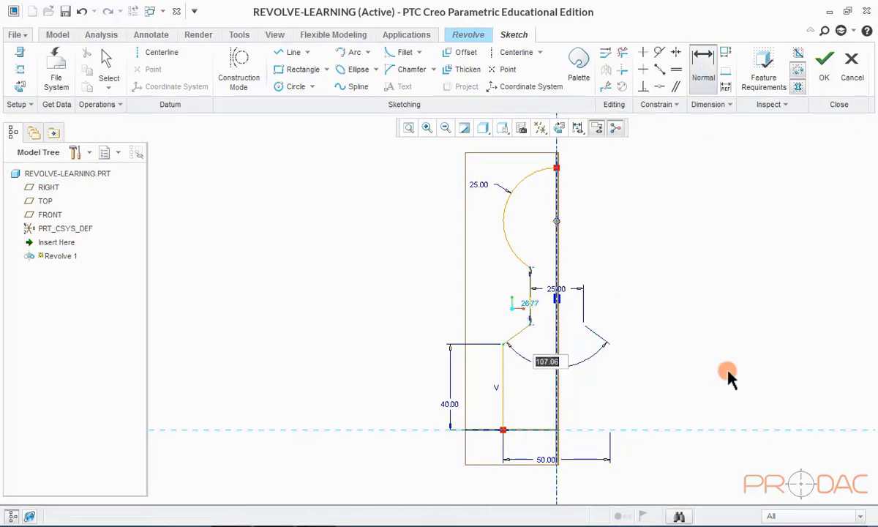
{"action": "type", "text": "90"}
{"action": "key", "text": "Return"}
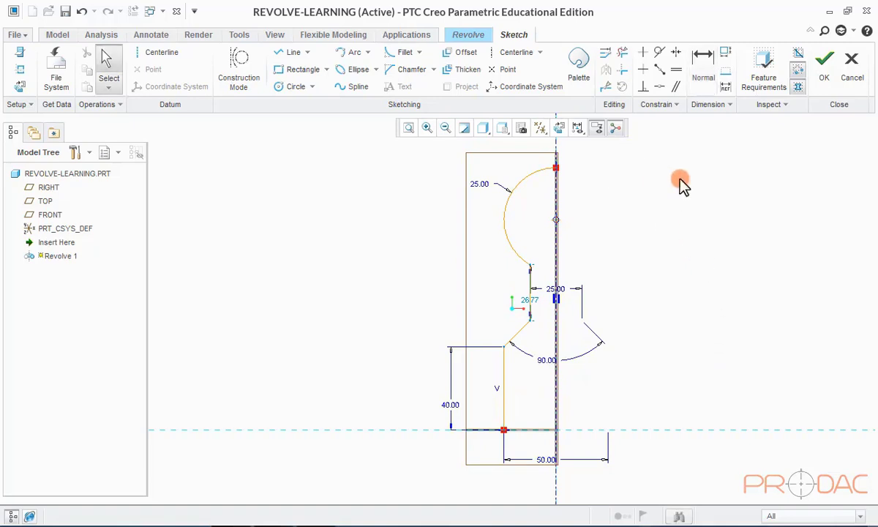
Dimension the profile's overall height from the base line to the arc's upper end as 125 mm.
{"action": "left_click", "coordinate": [702, 73]}
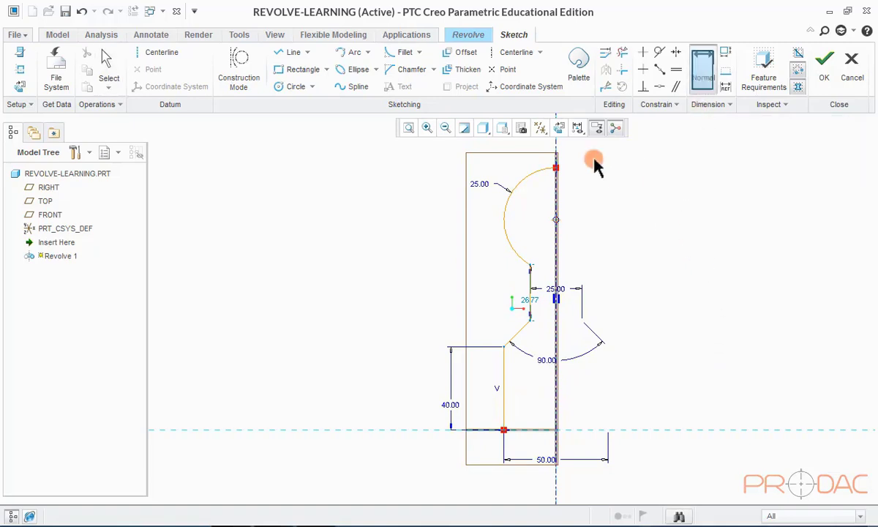
{"action": "left_click", "coordinate": [554, 432]}
{"action": "middle_click", "coordinate": [664, 303]}
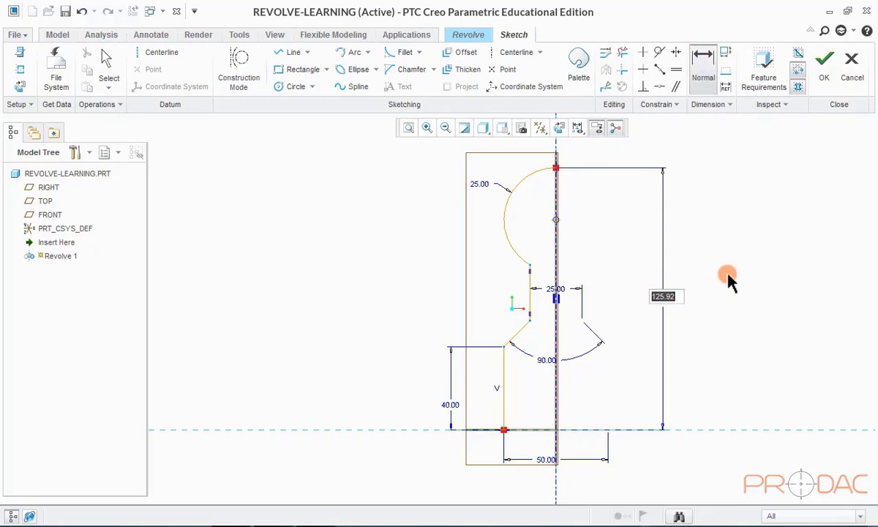
{"action": "type", "text": "125"}
{"action": "key", "text": "Return"}
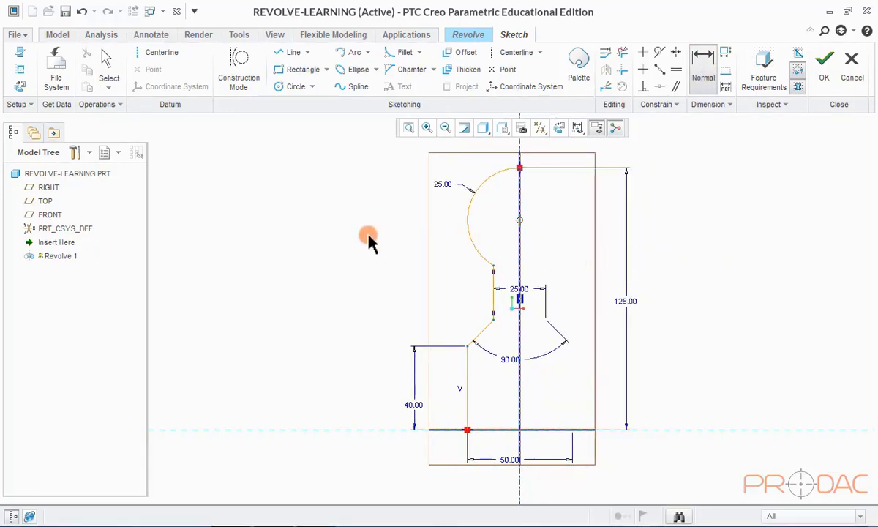
Close the profile with a line down the axis and a line along the base, and finish the sketch.
{"action": "left_click", "coordinate": [282, 52]}
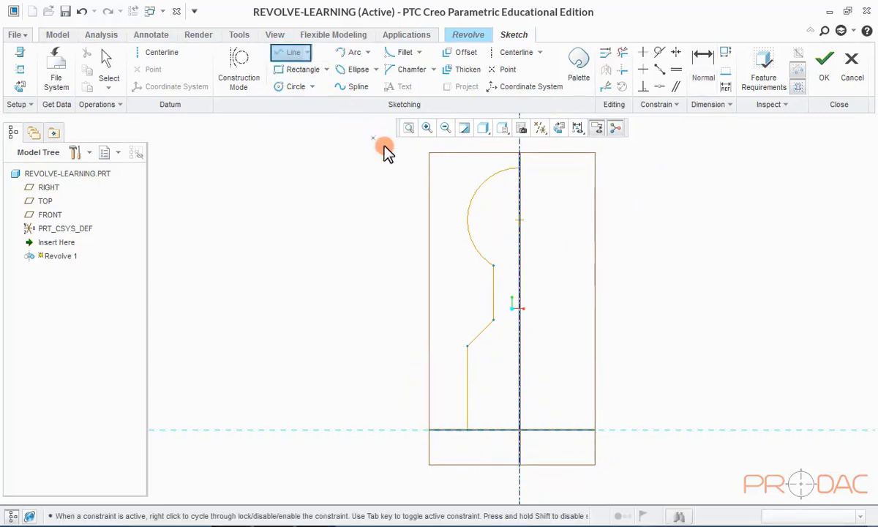
{"action": "left_click", "coordinate": [515, 175]}
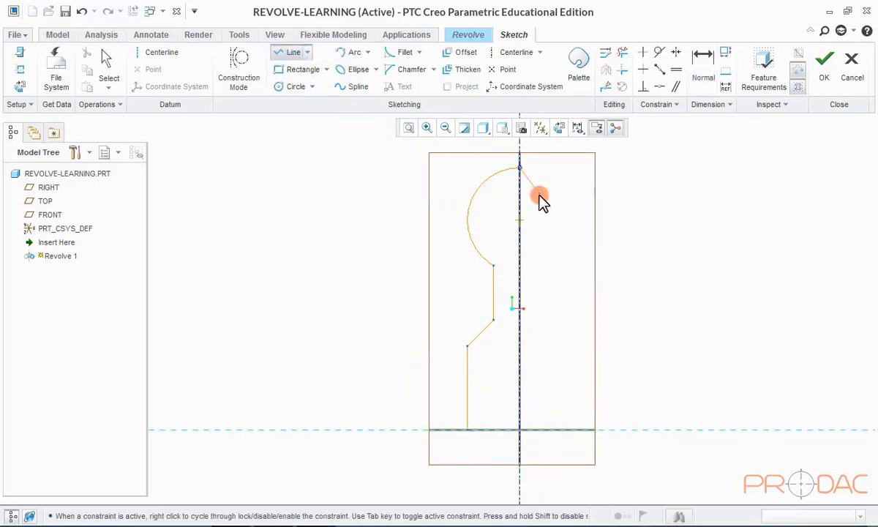
{"action": "left_click", "coordinate": [520, 430]}
{"action": "left_click", "coordinate": [468, 430]}
{"action": "middle_click", "coordinate": [378, 331]}
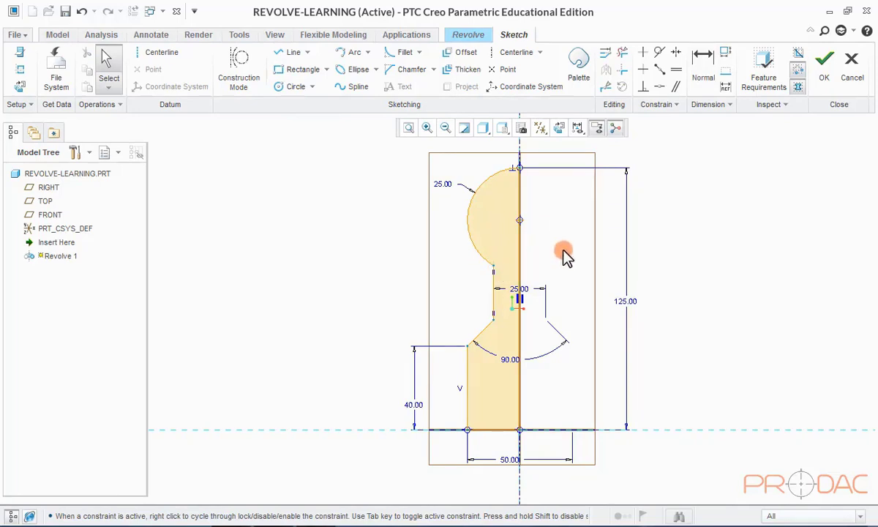
{"action": "left_click", "coordinate": [821, 76]}
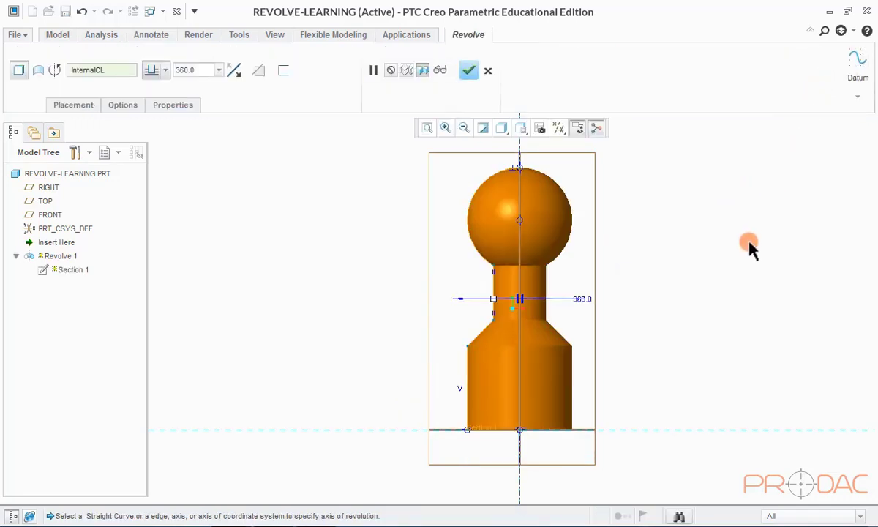
Try partial revolve angles on the solid preview with the angle handle, ending at 198 degrees.
{"action": "key", "text": "ctrl+d"}
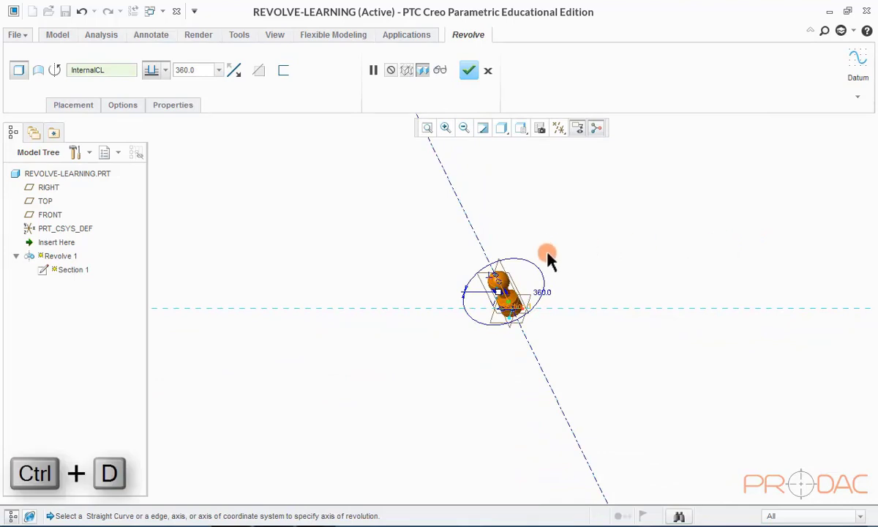
{"action": "scroll", "coordinate": [509, 300], "scroll_direction": "up", "scroll_amount": 5}
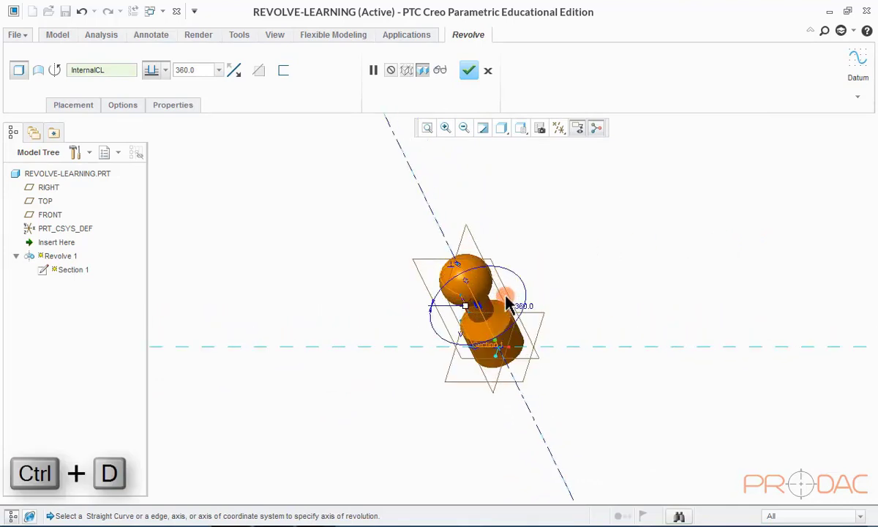
{"action": "left_click_drag", "start_coordinate": [510, 303], "coordinate": [497, 332]}
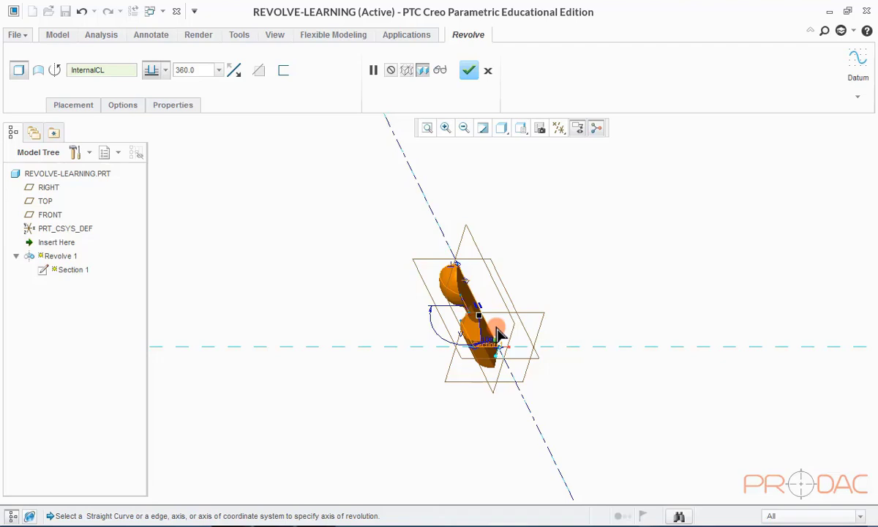
{"action": "left_click_drag", "start_coordinate": [497, 333], "coordinate": [536, 282]}
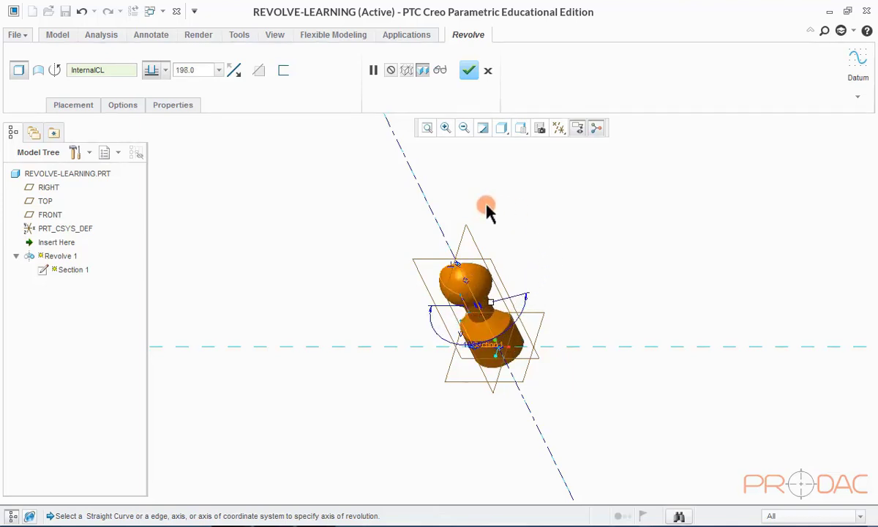
Set the revolve angle to 360 degrees, complete the feature and show the whole part in the default orientation.
{"action": "double_click", "coordinate": [194, 71]}
{"action": "type", "text": "36"}
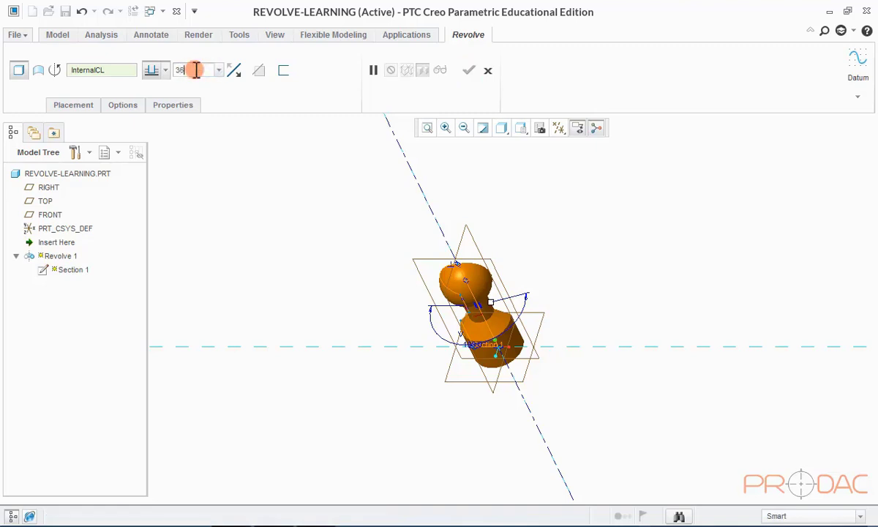
{"action": "type", "text": "0"}
{"action": "key", "text": "Return"}
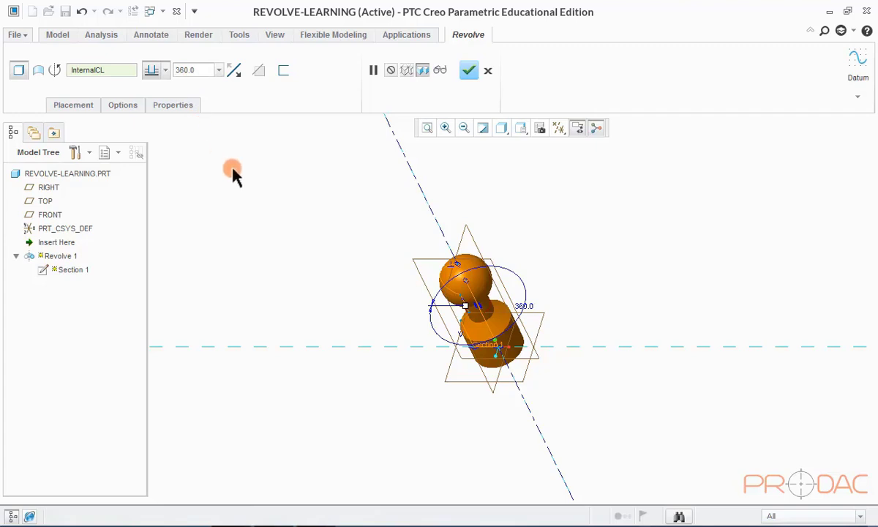
{"action": "left_click", "coordinate": [468, 71]}
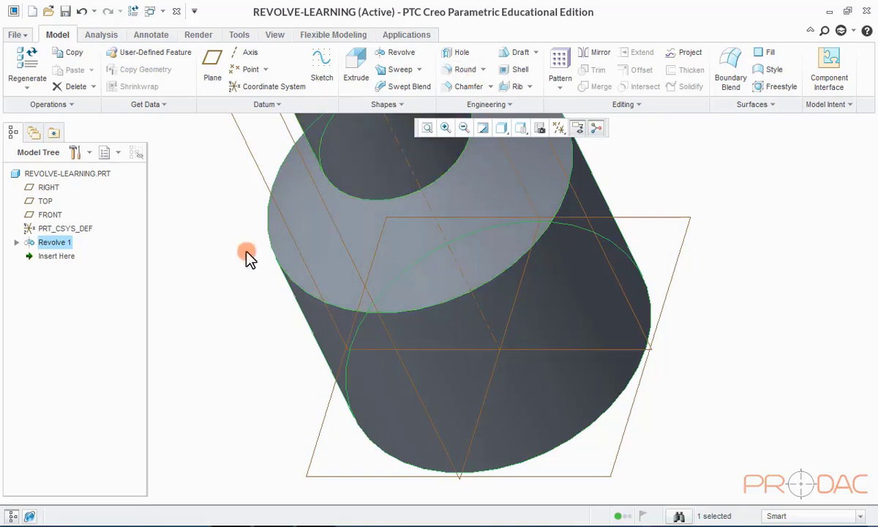
{"action": "left_click", "coordinate": [211, 277]}
{"action": "key", "text": "ctrl+d"}
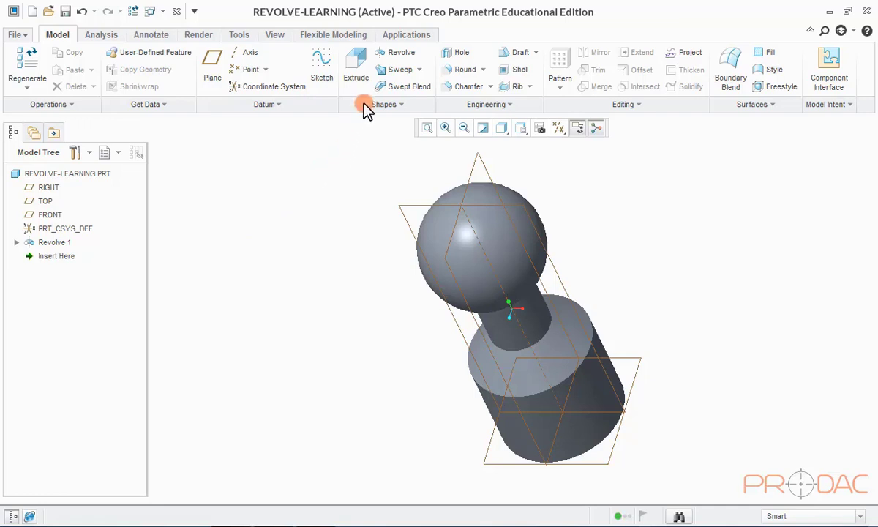
Start a second Revolve with an internal sketch on the FRONT plane, using the RIGHT plane as the right-facing reference.
{"action": "left_click", "coordinate": [393, 54]}
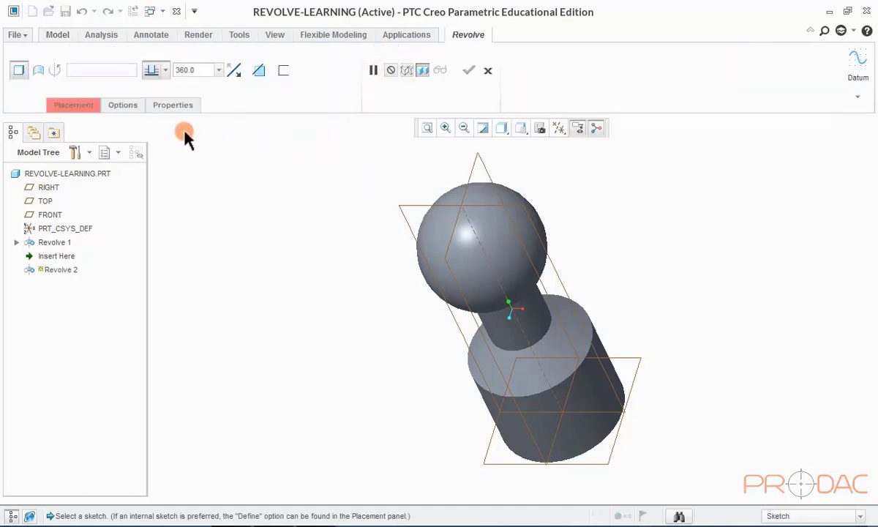
{"action": "left_click", "coordinate": [79, 109]}
{"action": "left_click", "coordinate": [150, 151]}
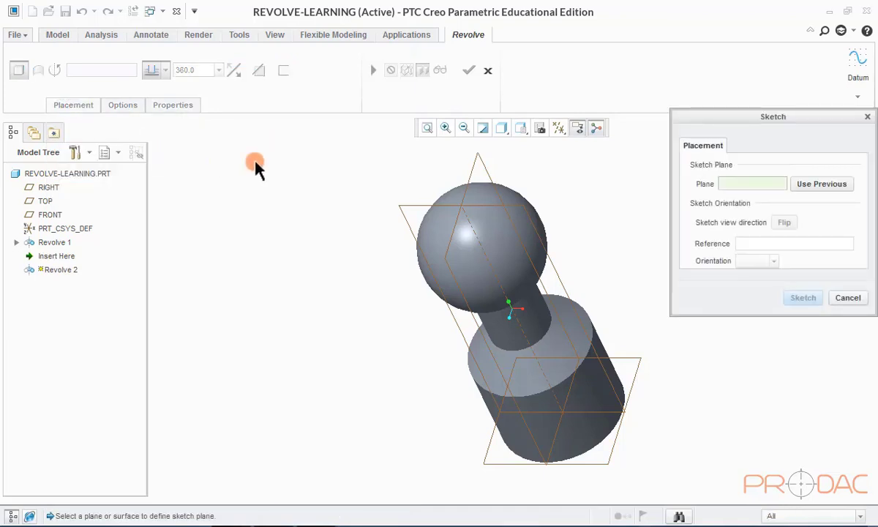
{"action": "left_click", "coordinate": [395, 207]}
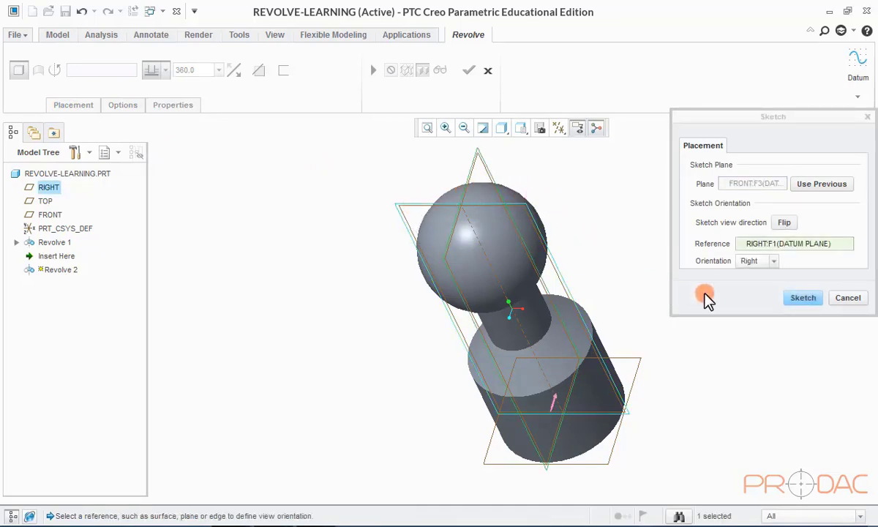
{"action": "left_click", "coordinate": [802, 298]}
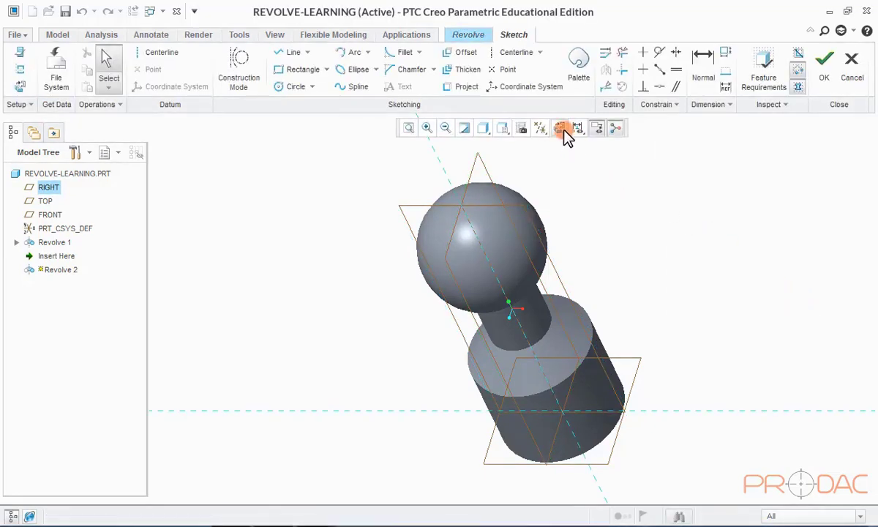
Orient the view square to the sketch plane and set the model display style to No Hidden.
{"action": "left_click", "coordinate": [560, 130]}
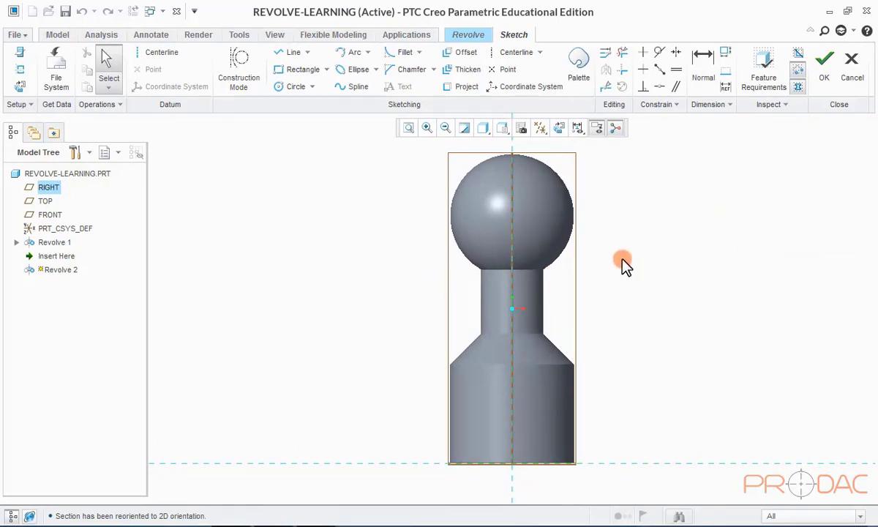
{"action": "left_click", "coordinate": [484, 130]}
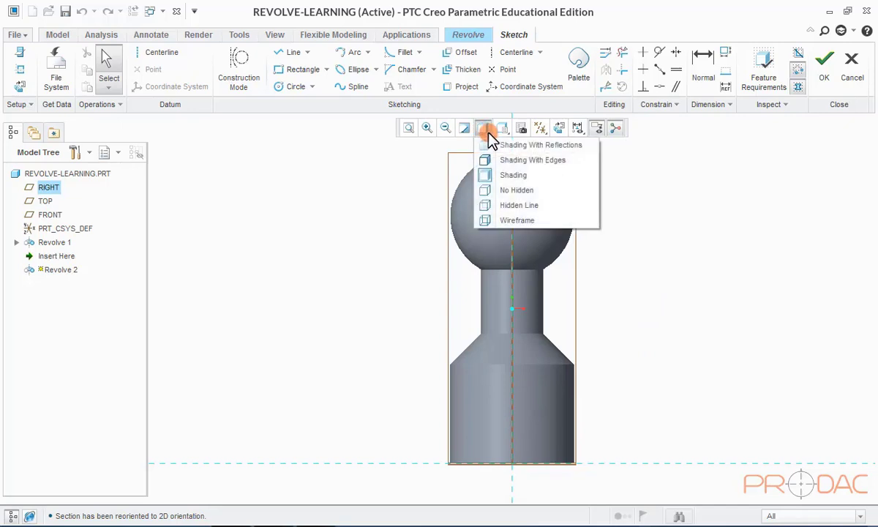
{"action": "left_click", "coordinate": [503, 191]}
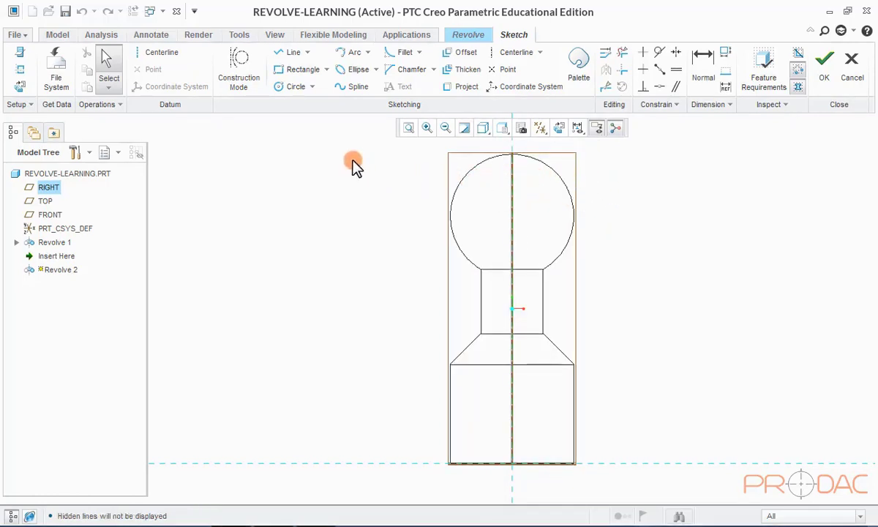
Place a vertical axis of revolution along the centre of the existing part.
{"action": "right_click", "coordinate": [232, 184]}
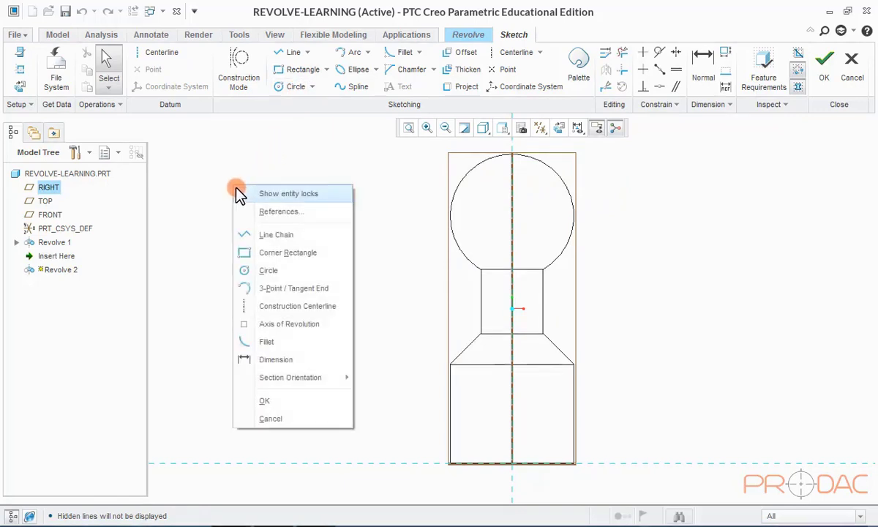
{"action": "left_click", "coordinate": [275, 330]}
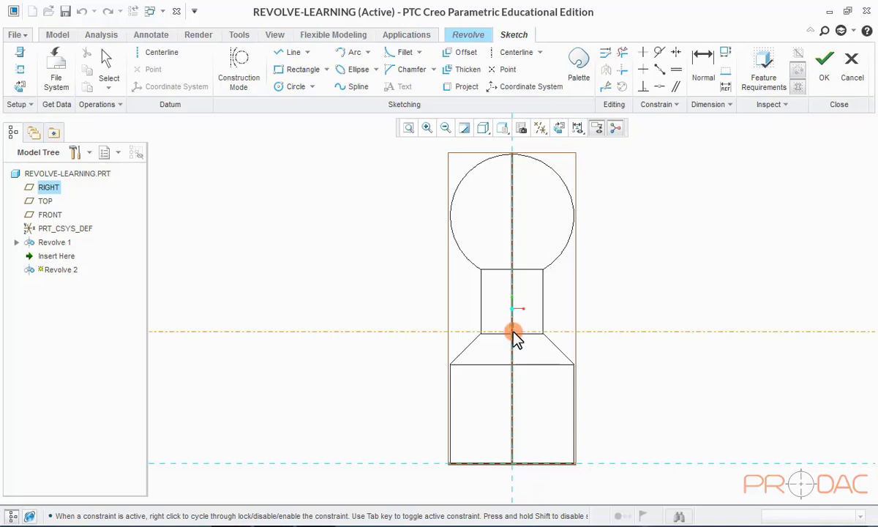
{"action": "left_click", "coordinate": [511, 334]}
{"action": "left_click", "coordinate": [517, 355]}
{"action": "middle_click", "coordinate": [516, 355]}
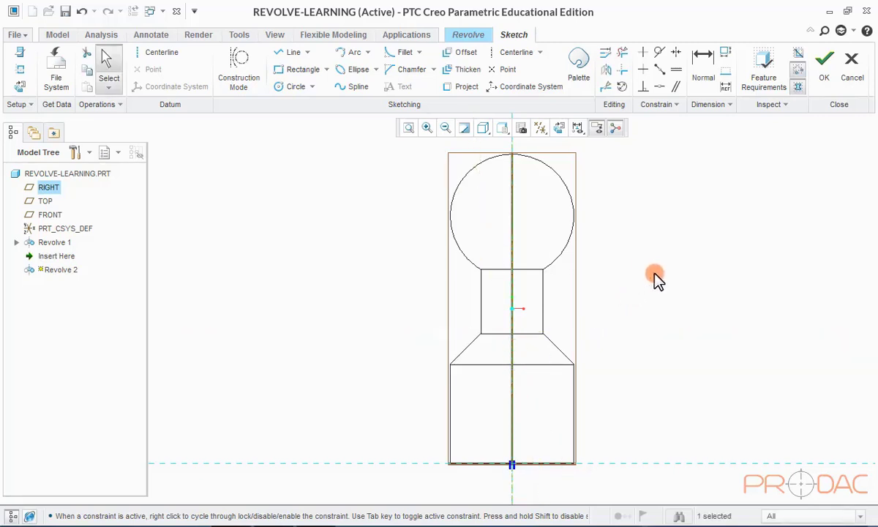
{"action": "left_click", "coordinate": [656, 278]}
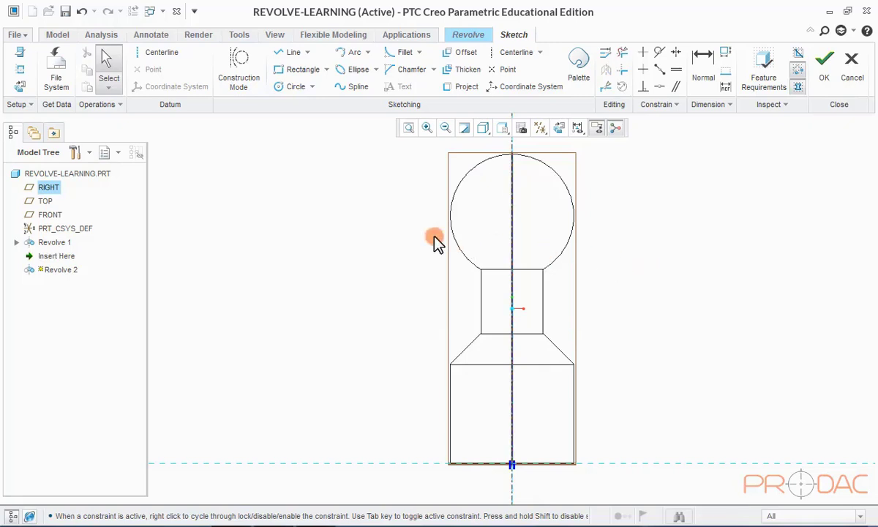
Sketch a closed triangle at the part's base against the axis, about 30 mm in base diameter with a full cone angle of about 98 degrees.
{"action": "left_click", "coordinate": [285, 53]}
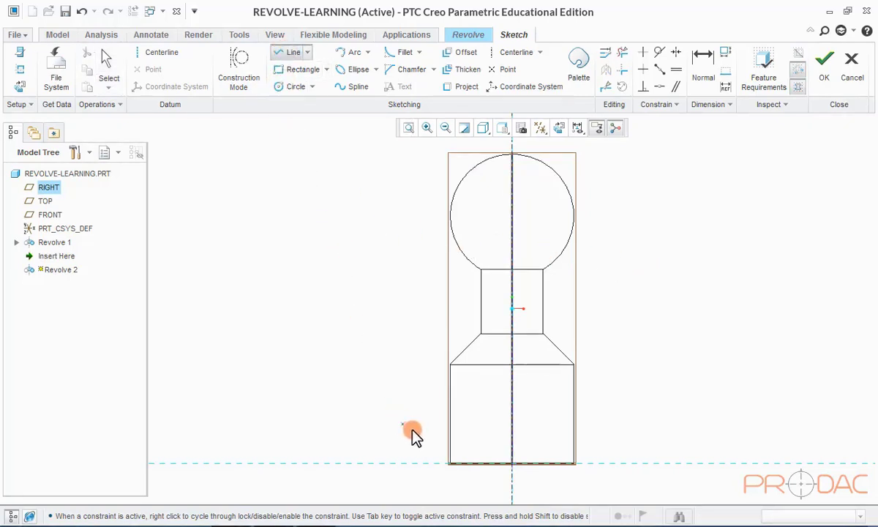
{"action": "left_click", "coordinate": [475, 464]}
{"action": "left_click", "coordinate": [514, 463]}
{"action": "left_click", "coordinate": [475, 466]}
{"action": "middle_click", "coordinate": [480, 478]}
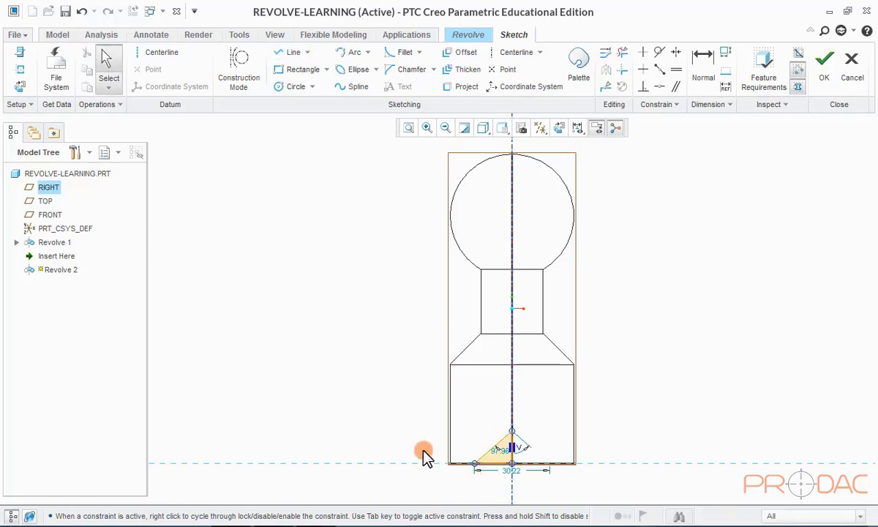
Set the triangle's full cone angle to 90 degrees.
{"action": "left_click", "coordinate": [503, 459]}
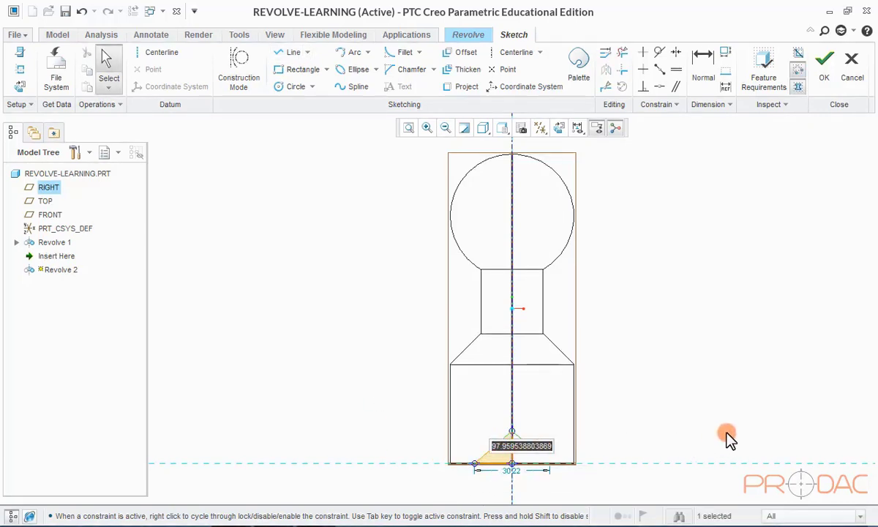
{"action": "type", "text": "90"}
{"action": "key", "text": "Return"}
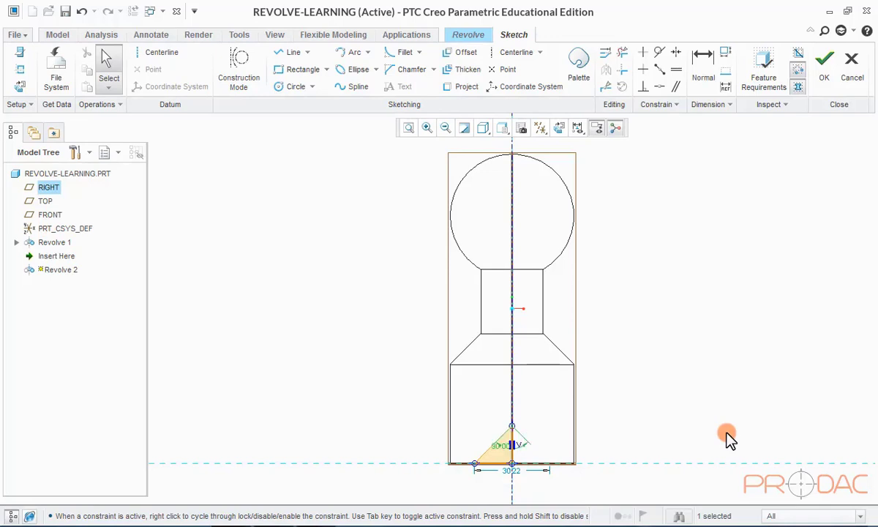
{"action": "left_click", "coordinate": [727, 437]}
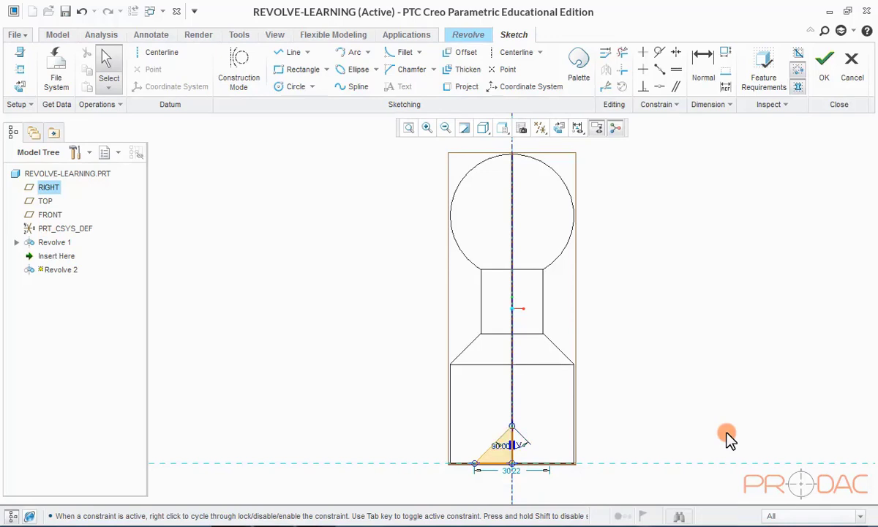
Set the triangle's base diameter to 30 mm, finish the sketch and show the Revolve preview in the default orientation.
{"action": "double_click", "coordinate": [519, 471]}
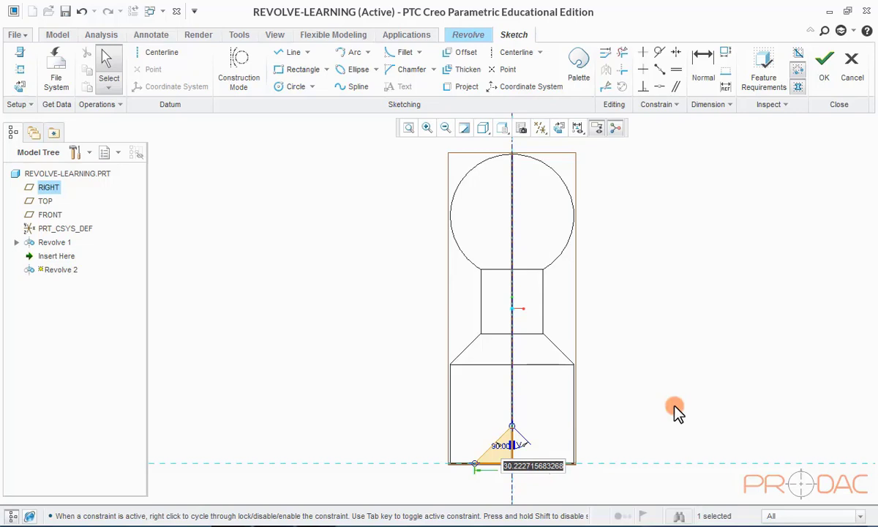
{"action": "type", "text": "30"}
{"action": "key", "text": "Return"}
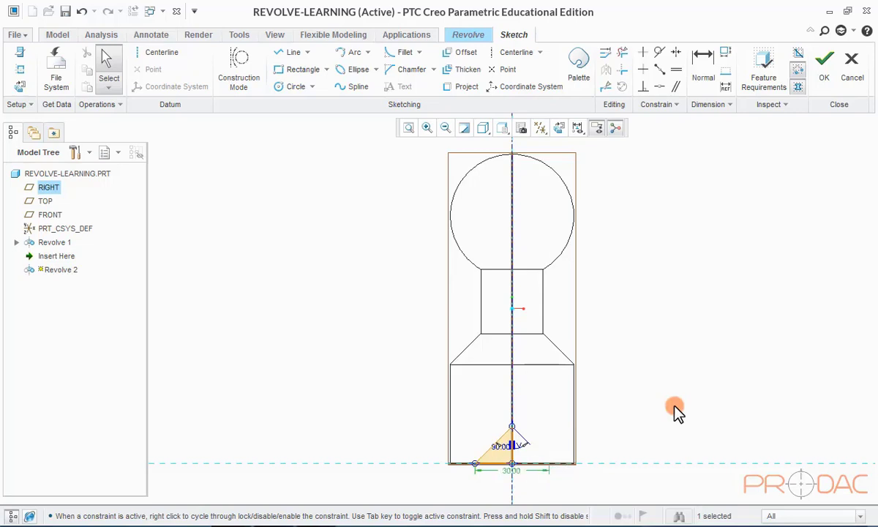
{"action": "left_click", "coordinate": [675, 412]}
{"action": "left_click", "coordinate": [822, 78]}
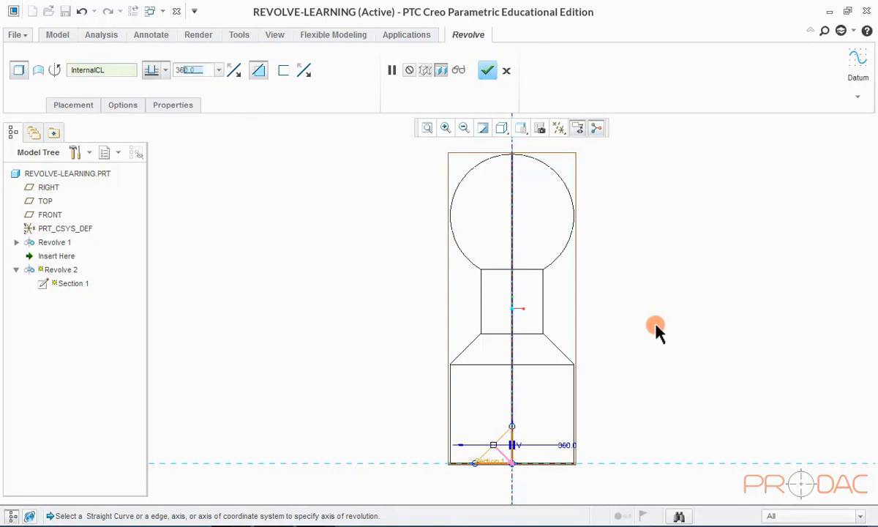
{"action": "key", "text": "ctrl+d"}
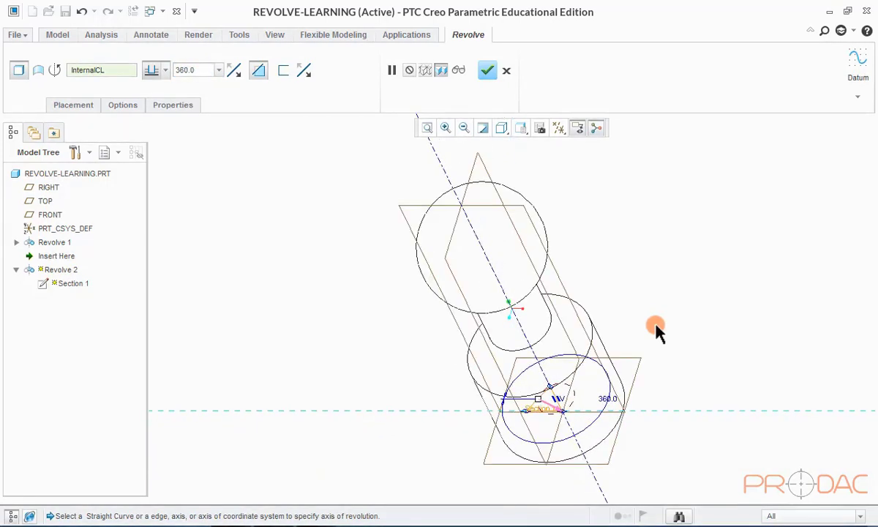
Display the part with Shading With Reflections, inspect the conical recess preview from below and complete the Revolve cut.
{"action": "left_click", "coordinate": [512, 133]}
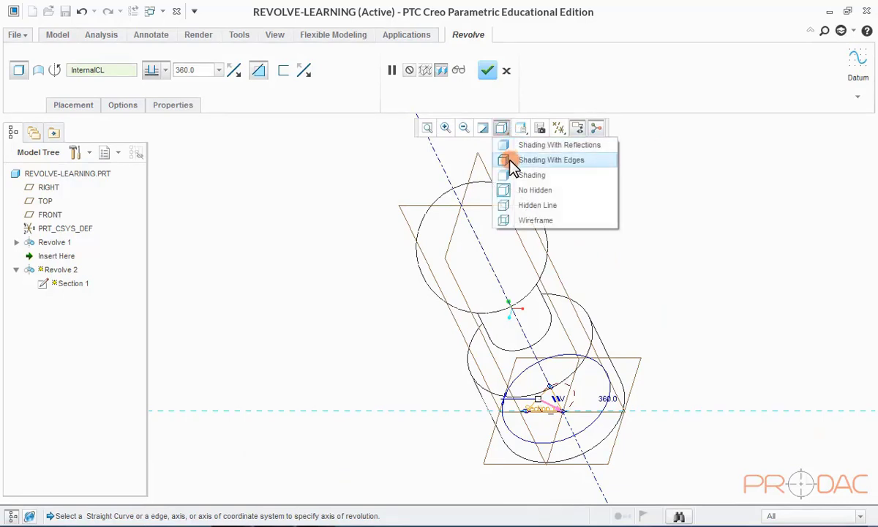
{"action": "left_click", "coordinate": [524, 145]}
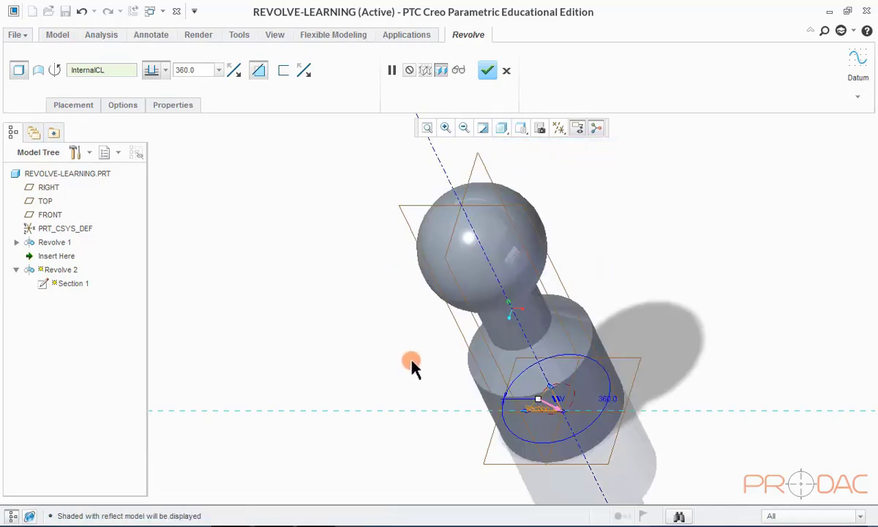
{"action": "middle_click_drag", "start_coordinate": [439, 370], "coordinate": [404, 284]}
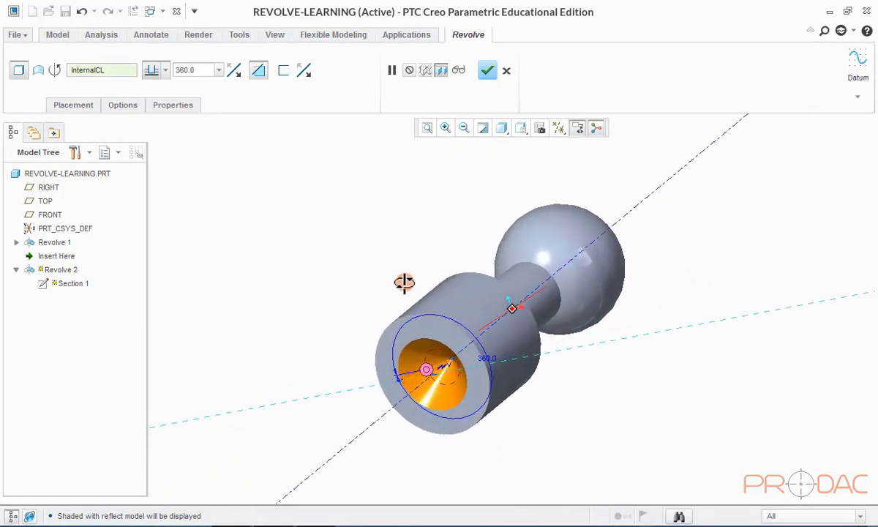
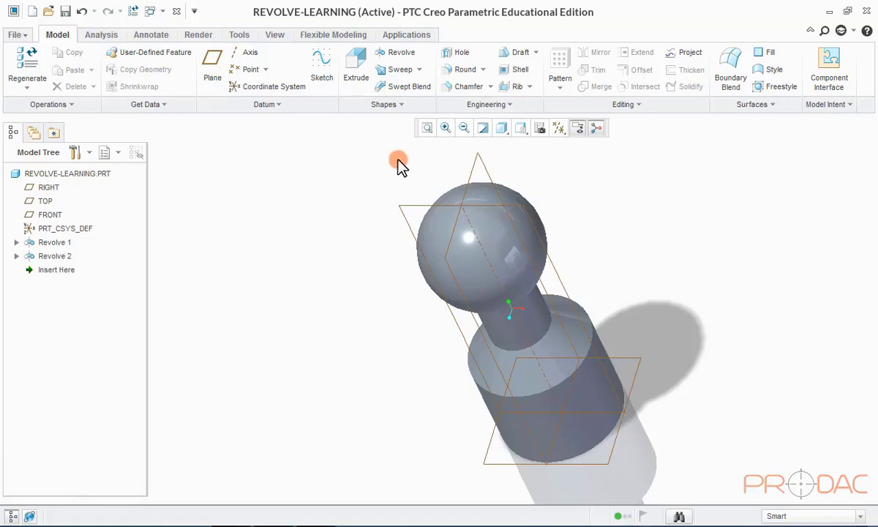
Hide all datum display and save REVOLVE-LEARNING.PRT in the REVOLVE LEARNING folder.
{"action": "left_click", "coordinate": [558, 133]}
{"action": "left_click", "coordinate": [560, 145]}
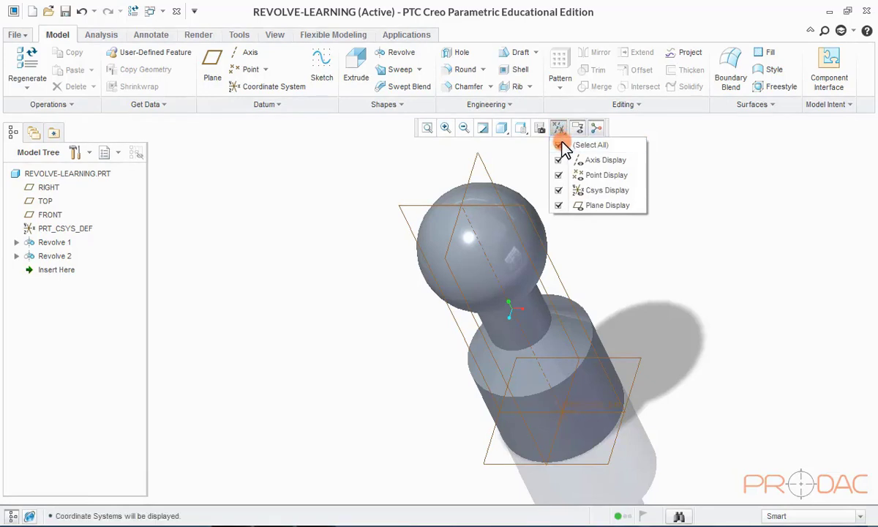
{"action": "left_click", "coordinate": [562, 144]}
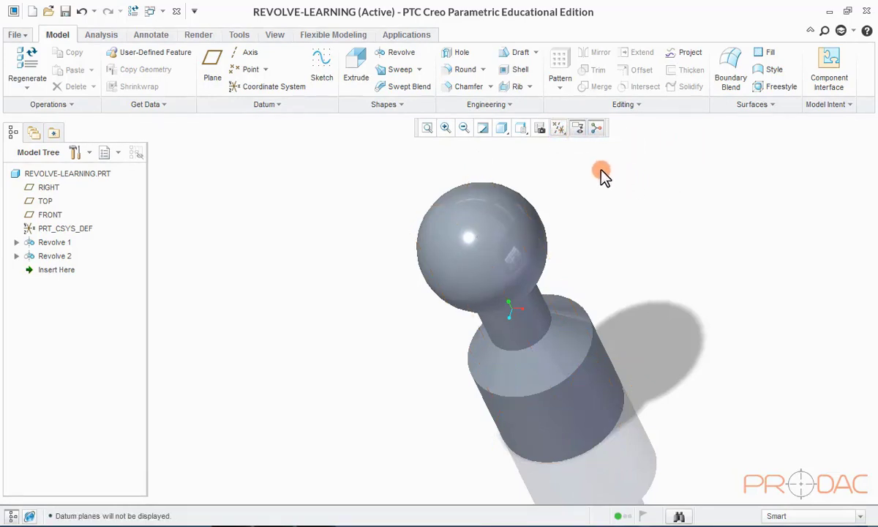
{"action": "left_click", "coordinate": [595, 128]}
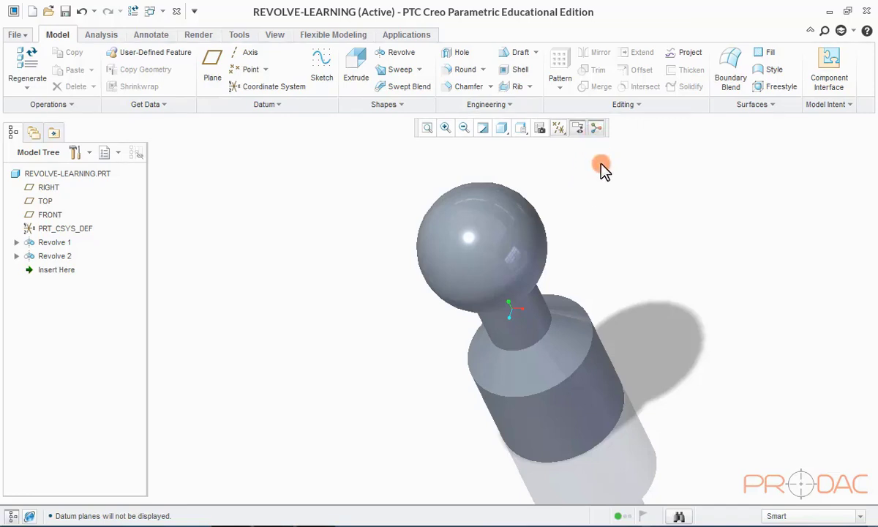
{"action": "key", "text": "ctrl+s"}
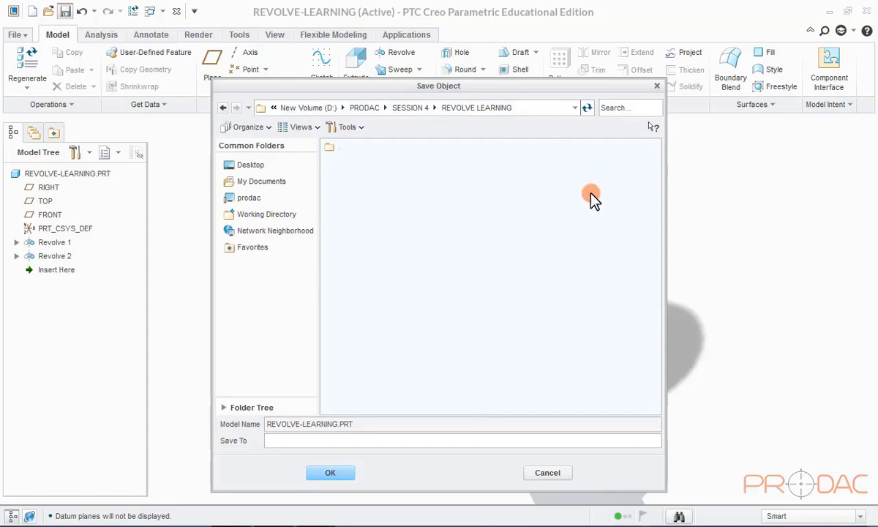
{"action": "left_click", "coordinate": [330, 473]}
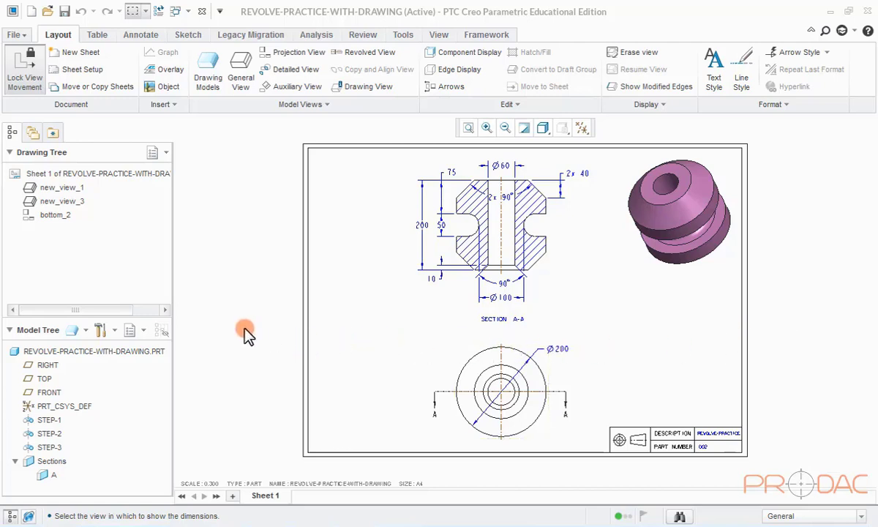
Open the REVOLVE-PRACTICE-WITH-DRAWING part from its drawing, view it from different sides and restore the default orientation.
{"action": "left_click", "coordinate": [136, 353]}
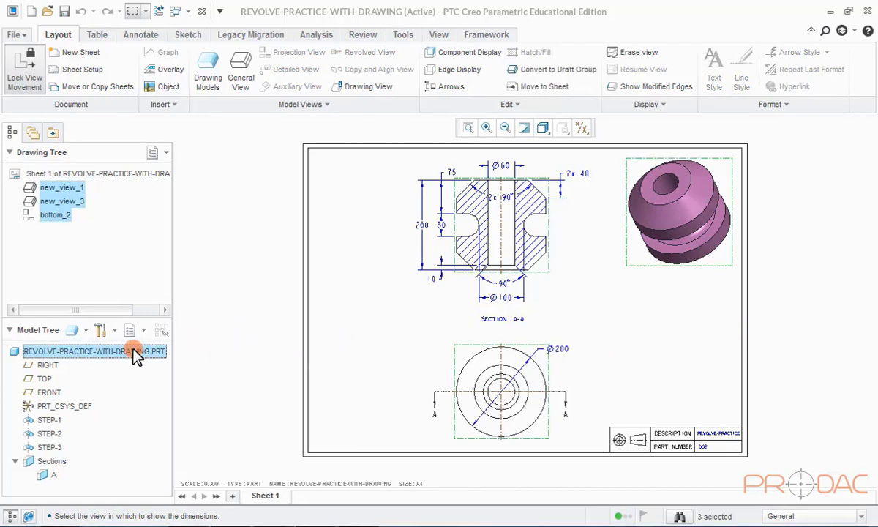
{"action": "right_click", "coordinate": [137, 354]}
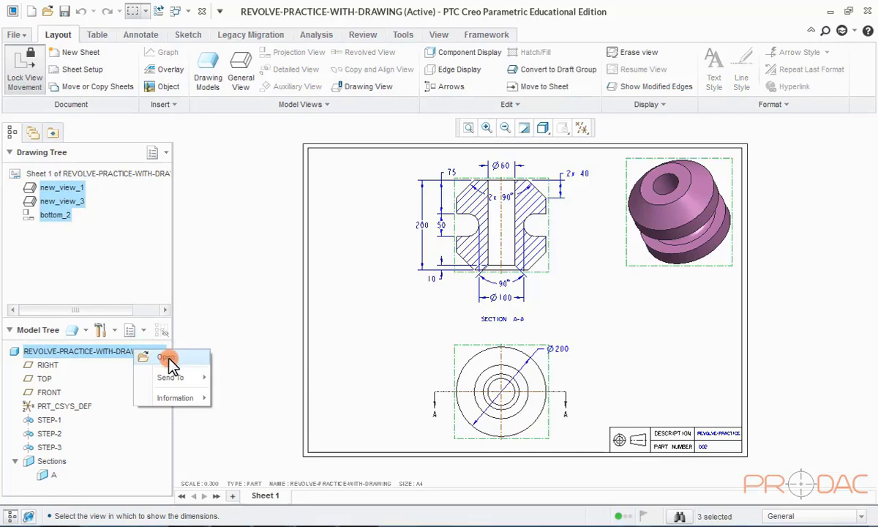
{"action": "left_click", "coordinate": [166, 357]}
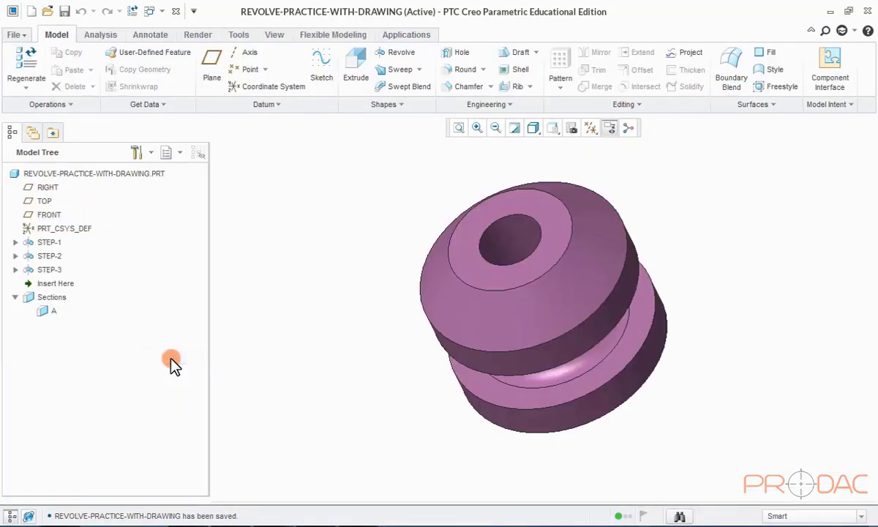
{"action": "middle_click_drag", "start_coordinate": [316, 263], "coordinate": [415, 228]}
{"action": "key", "text": "ctrl+d"}
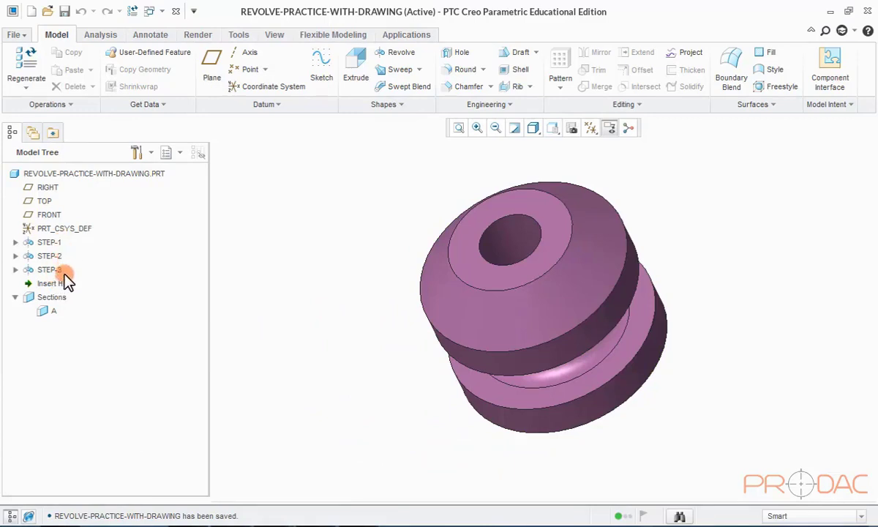
Roll the model back to just after STEP-1 and examine the base revolved shape from the side.
{"action": "left_click_drag", "start_coordinate": [70, 283], "coordinate": [117, 248]}
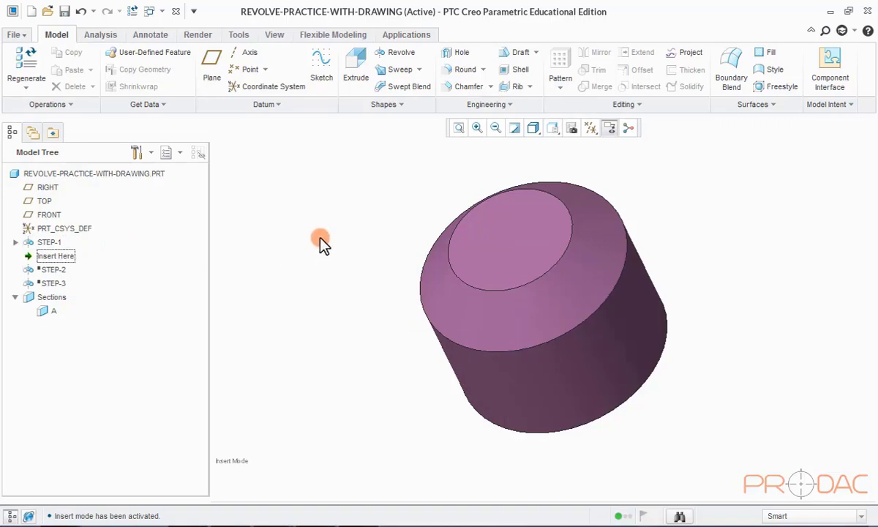
{"action": "mouse_move", "coordinate": [421, 303]}
{"action": "middle_mouse_down"}
{"action": "mouse_move", "coordinate": [450, 264]}
{"action": "mouse_move", "coordinate": [407, 260]}
{"action": "mouse_move", "coordinate": [388, 284]}
{"action": "mouse_move", "coordinate": [435, 239]}
{"action": "middle_mouse_up"}
{"action": "scroll", "coordinate": [463, 421], "scroll_direction": "up", "scroll_amount": 5}
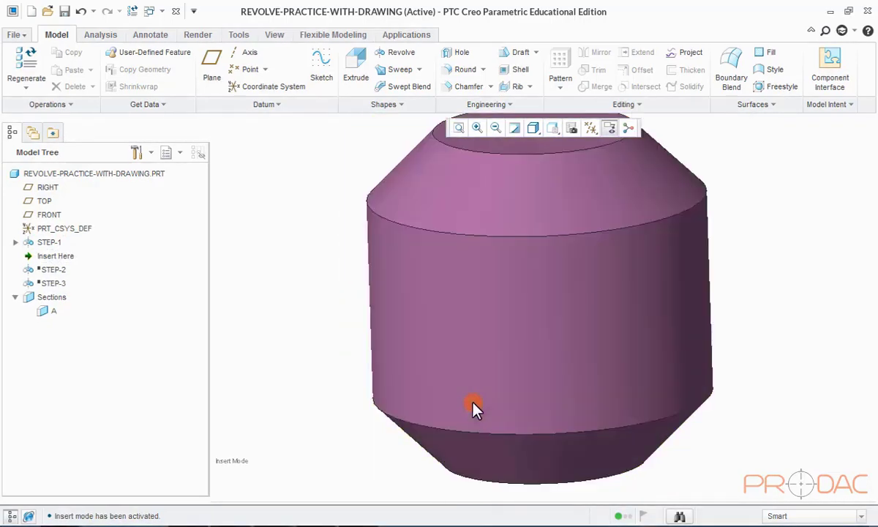
{"action": "scroll", "coordinate": [472, 408], "scroll_direction": "down", "scroll_amount": 4}
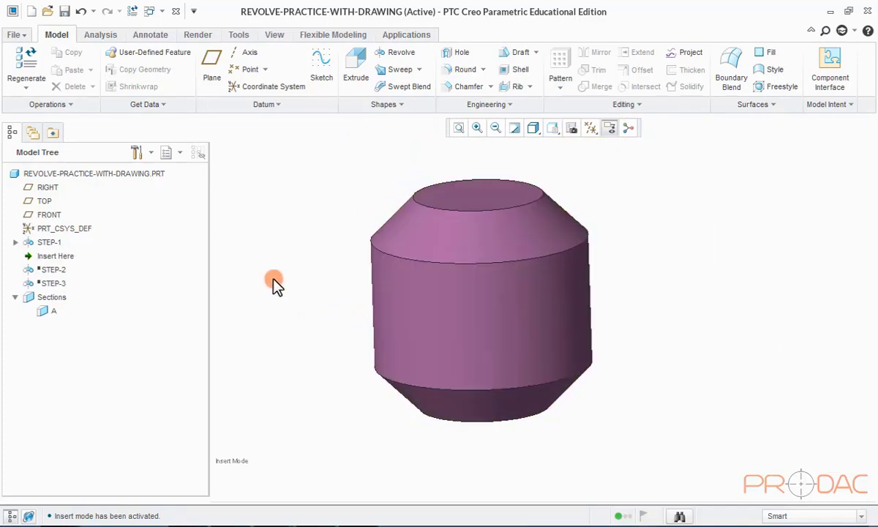
Roll the model forward past STEP-2 and STEP-3 one at a time, highlighting each feature, and restore the default orientation.
{"action": "left_click_drag", "start_coordinate": [57, 257], "coordinate": [59, 276]}
{"action": "left_click", "coordinate": [49, 255]}
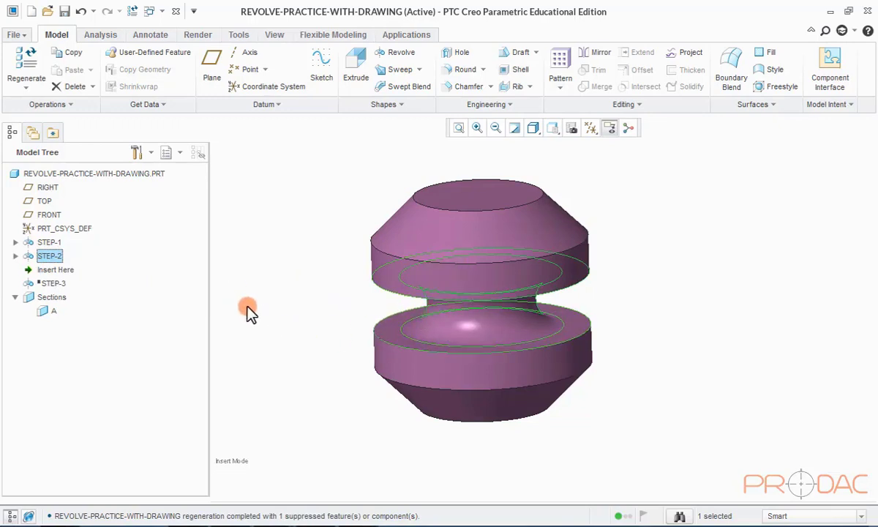
{"action": "left_click_drag", "start_coordinate": [62, 269], "coordinate": [56, 290]}
{"action": "left_click", "coordinate": [49, 270]}
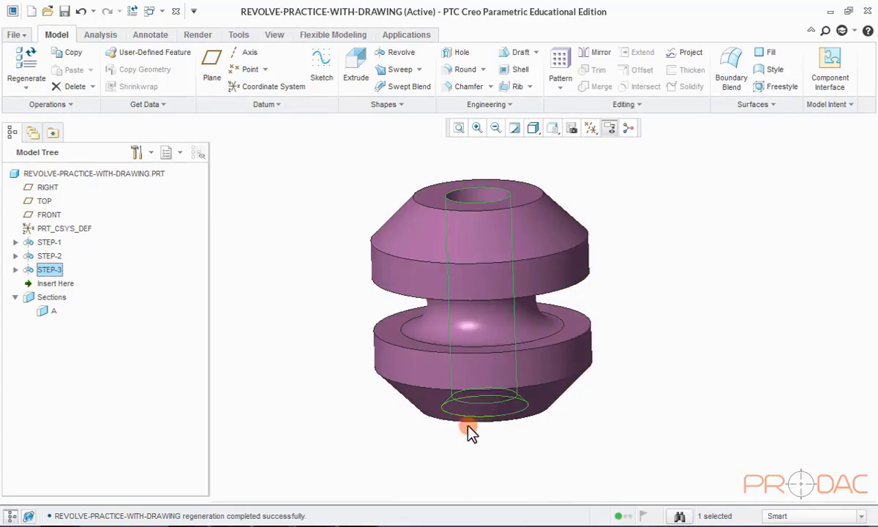
{"action": "left_click", "coordinate": [388, 428]}
{"action": "key", "text": "ctrl+d"}
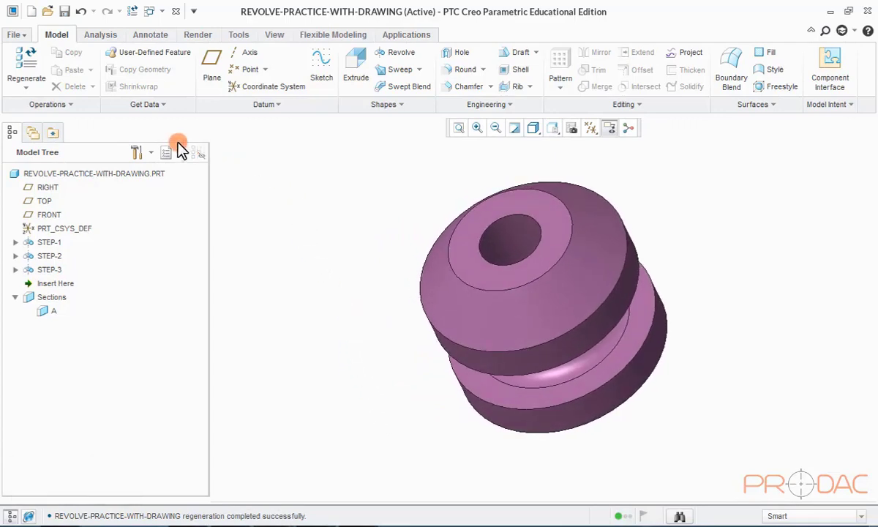
Start a new solid part and name it REVOLVE-PRACTICE.
{"action": "left_click", "coordinate": [29, 14]}
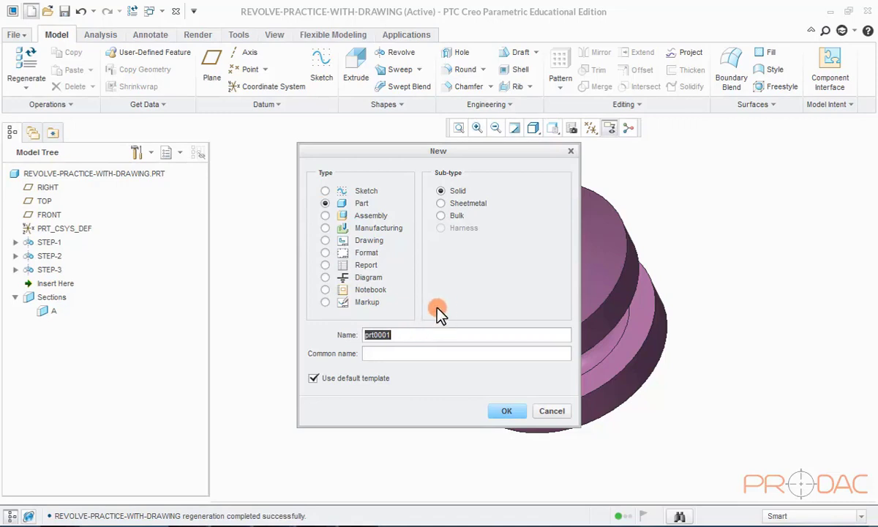
{"action": "type", "text": "revol"}
{"action": "key", "text": "BackSpace"}
{"action": "key", "text": "BackSpace"}
{"action": "key", "text": "BackSpace"}
{"action": "key", "text": "BackSpace"}
{"action": "key", "text": "BackSpace"}
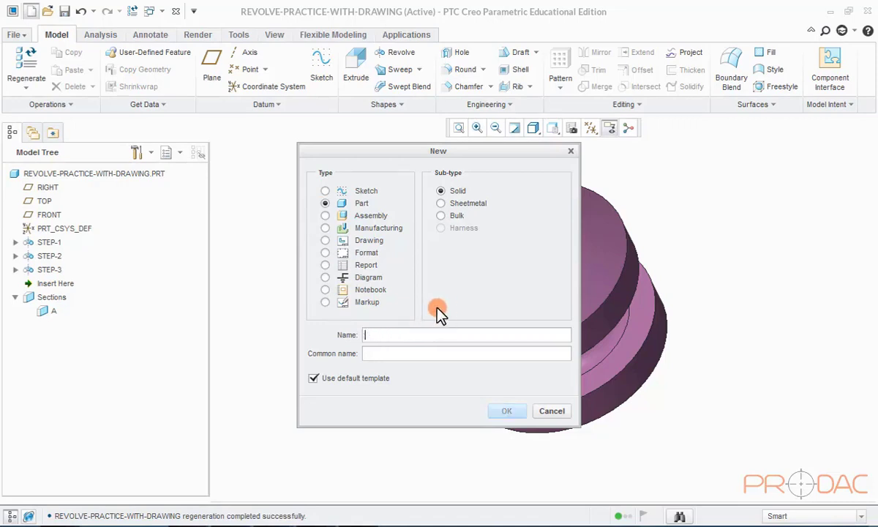
{"action": "type", "text": "REV"}
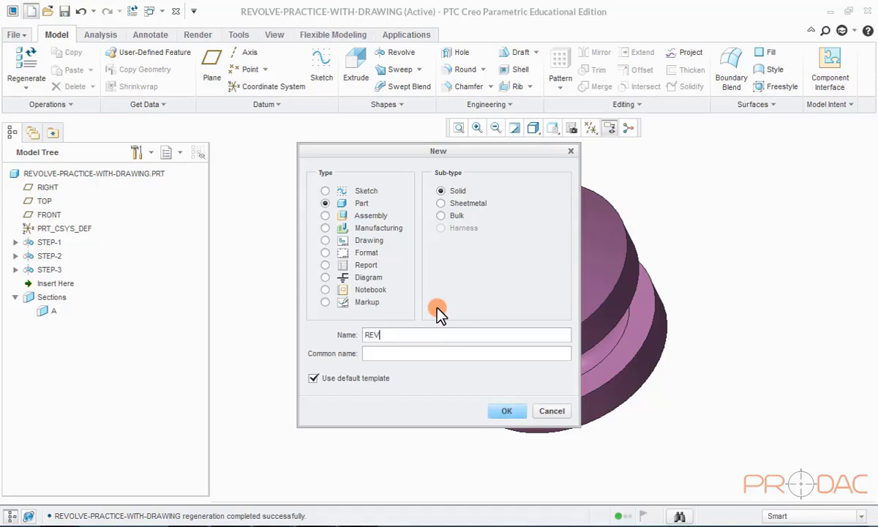
{"action": "type", "text": "OLVE-PRACTICE"}
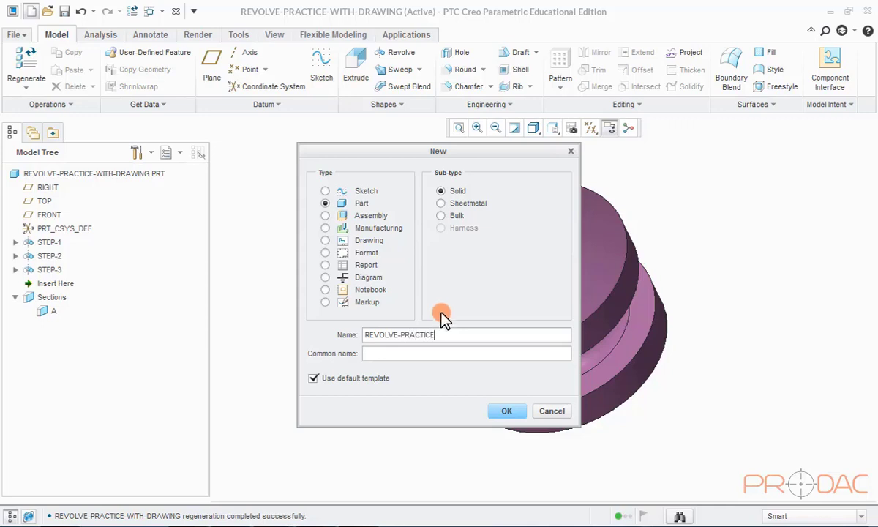
Create the part from the mmns_part_solid template instead of the default template and maximize its window.
{"action": "left_click", "coordinate": [313, 377]}
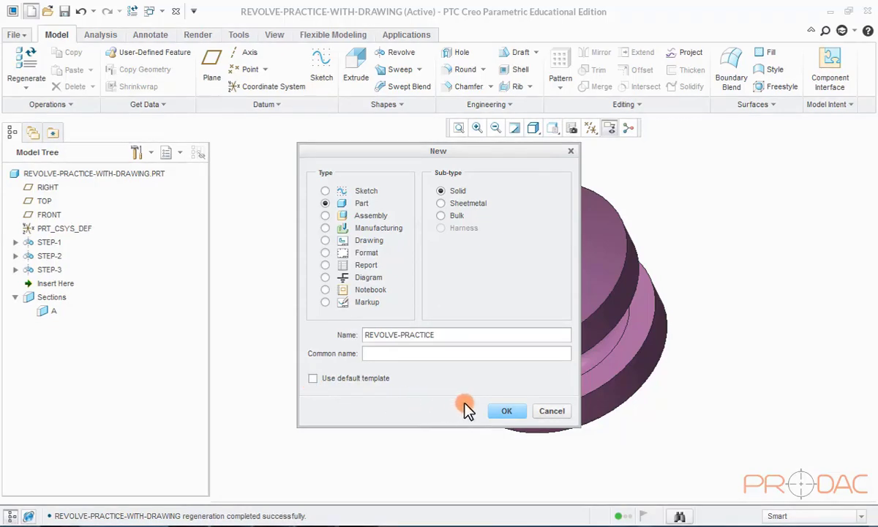
{"action": "left_click", "coordinate": [497, 410]}
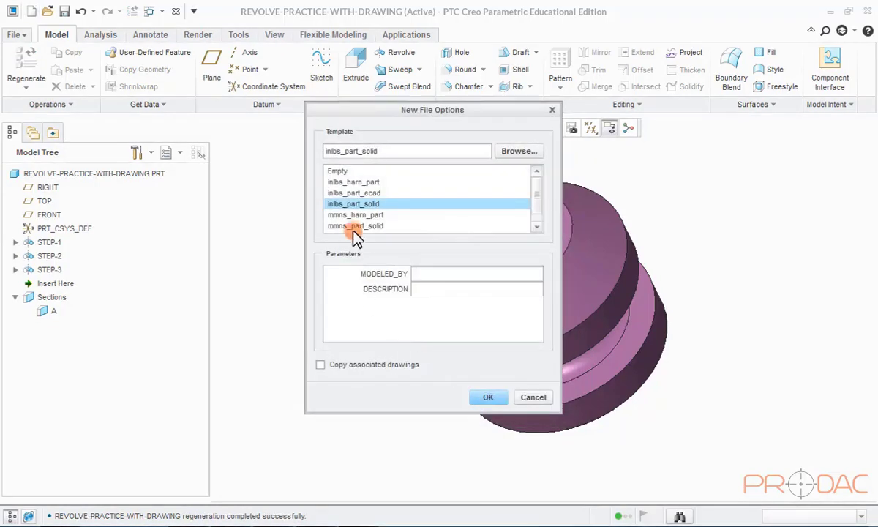
{"action": "left_click", "coordinate": [355, 226]}
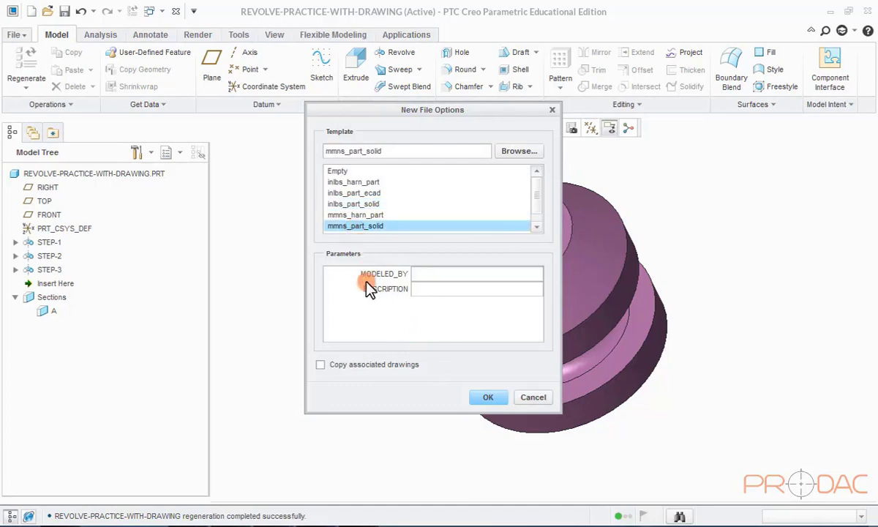
{"action": "left_click", "coordinate": [484, 397]}
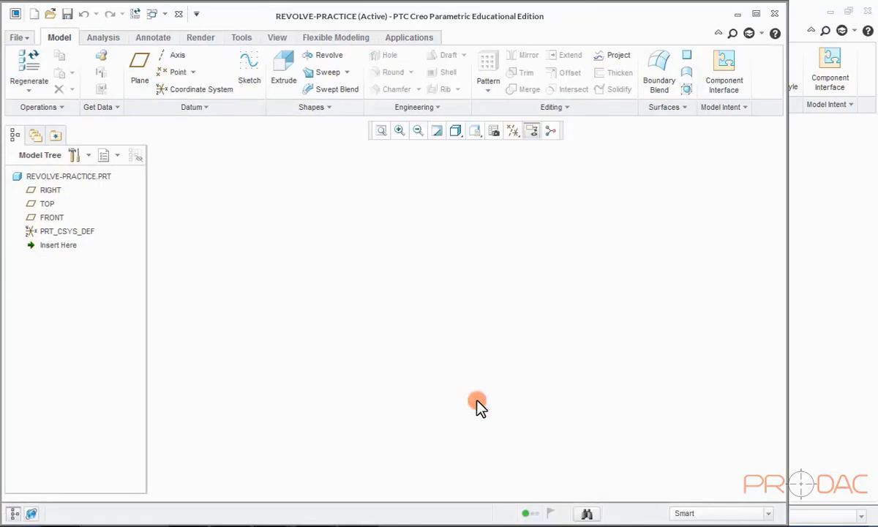
{"action": "left_click", "coordinate": [758, 15]}
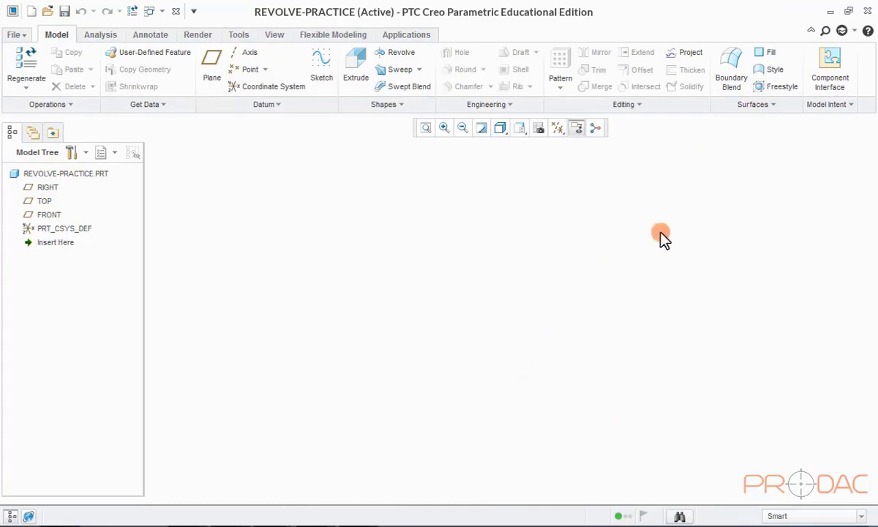
Show all datum axes, points, coordinate systems and planes in the new part.
{"action": "left_click", "coordinate": [558, 133]}
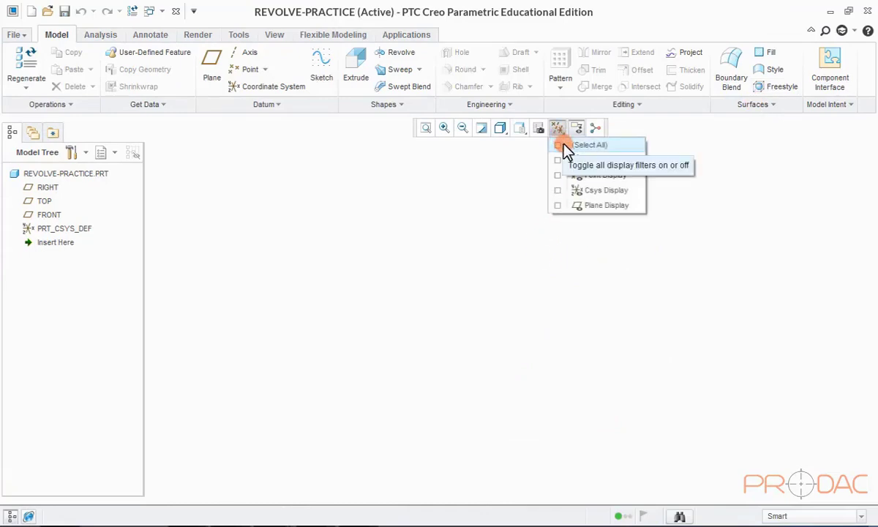
{"action": "left_click", "coordinate": [564, 146]}
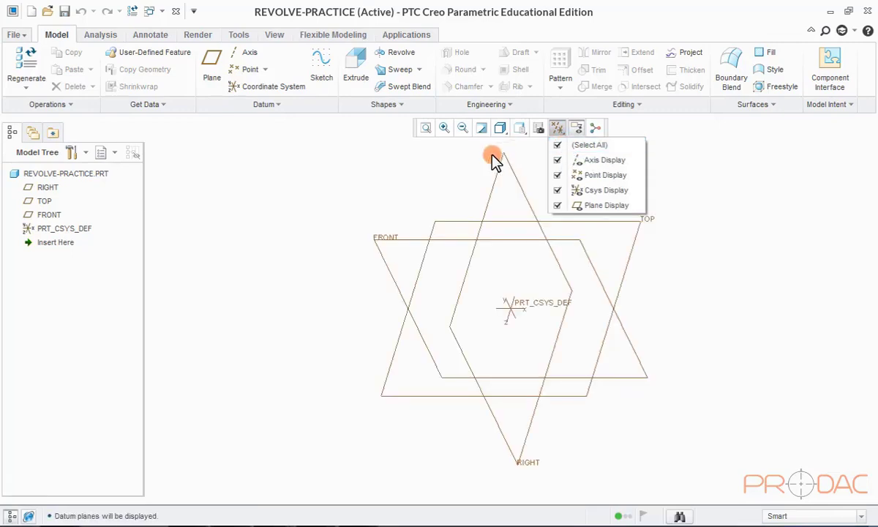
{"action": "left_click", "coordinate": [447, 176]}
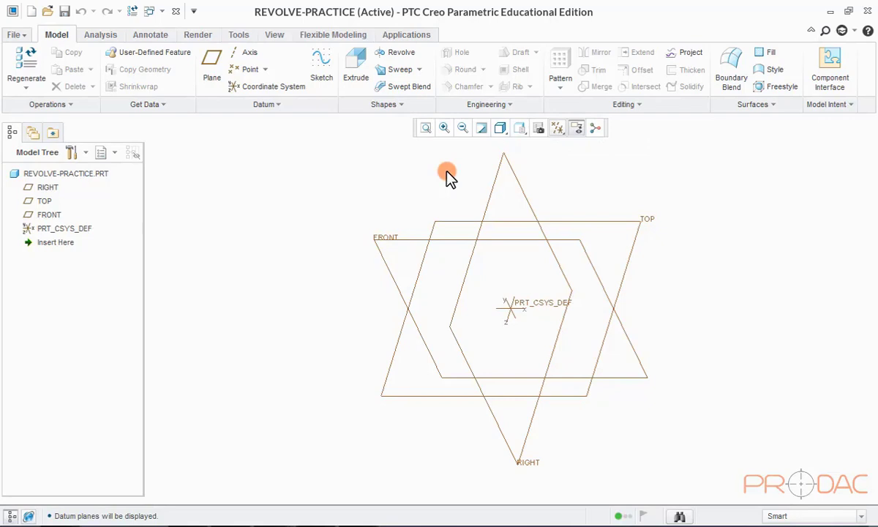
Start a Revolve with an internal sketch on the FRONT plane, RIGHT plane as right reference, and view the sketch plane face-on.
{"action": "left_click", "coordinate": [388, 54]}
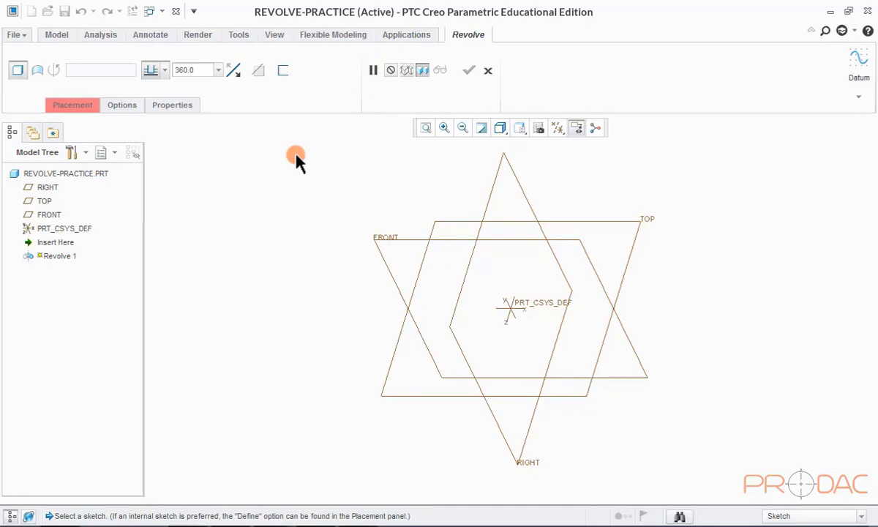
{"action": "left_click", "coordinate": [78, 106]}
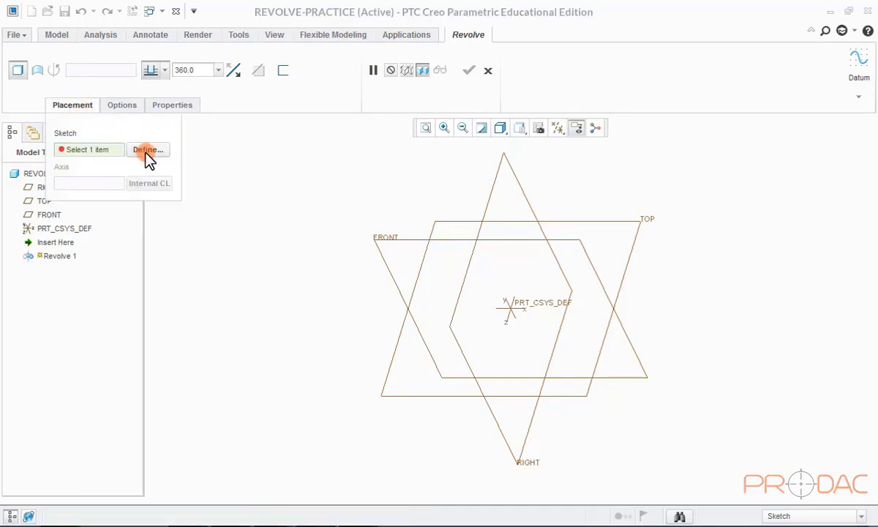
{"action": "left_click", "coordinate": [147, 151]}
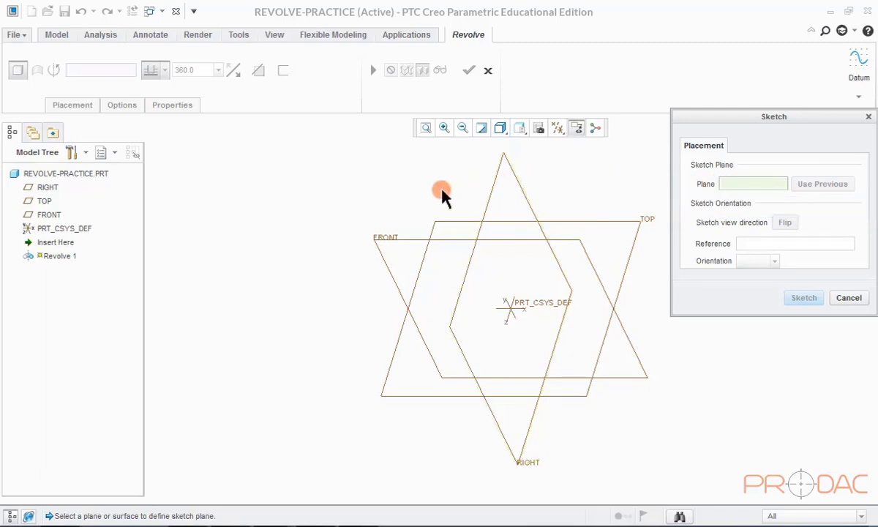
{"action": "left_click", "coordinate": [395, 239]}
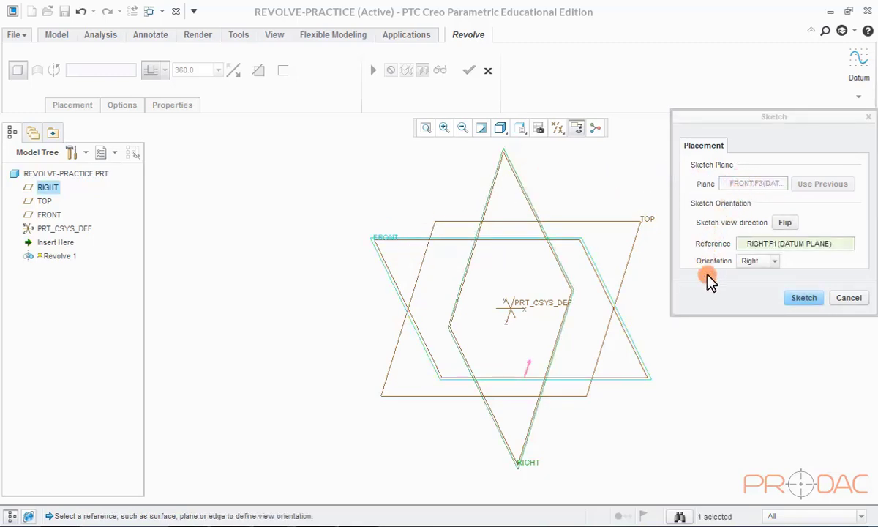
{"action": "left_click", "coordinate": [803, 298]}
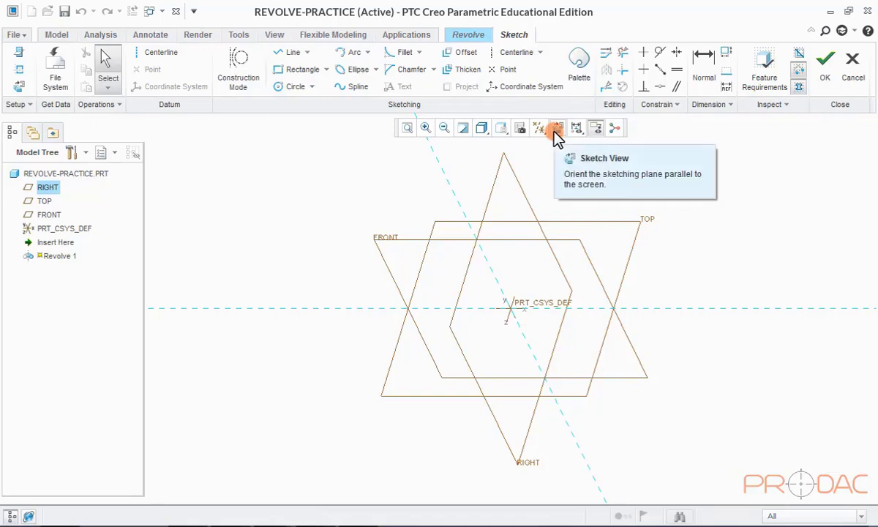
{"action": "left_click", "coordinate": [556, 130]}
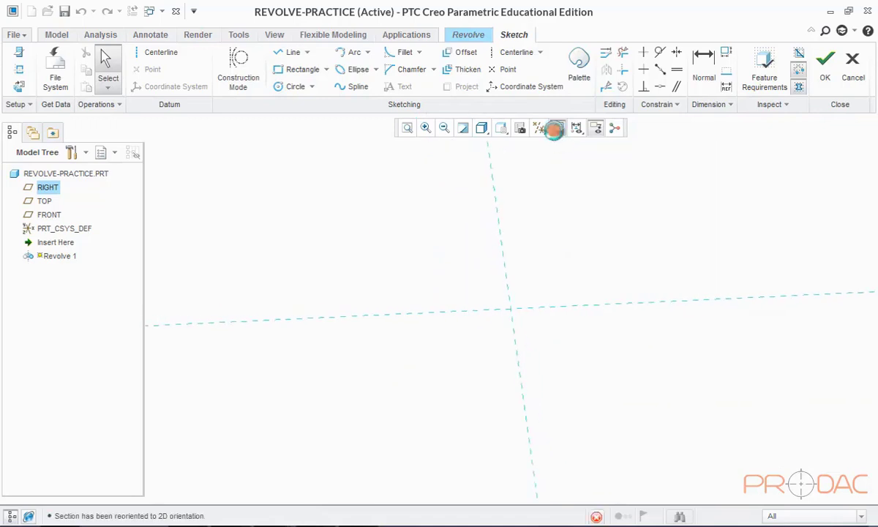
Place an axis of revolution along the vertical reference of the sketch.
{"action": "right_click", "coordinate": [564, 198]}
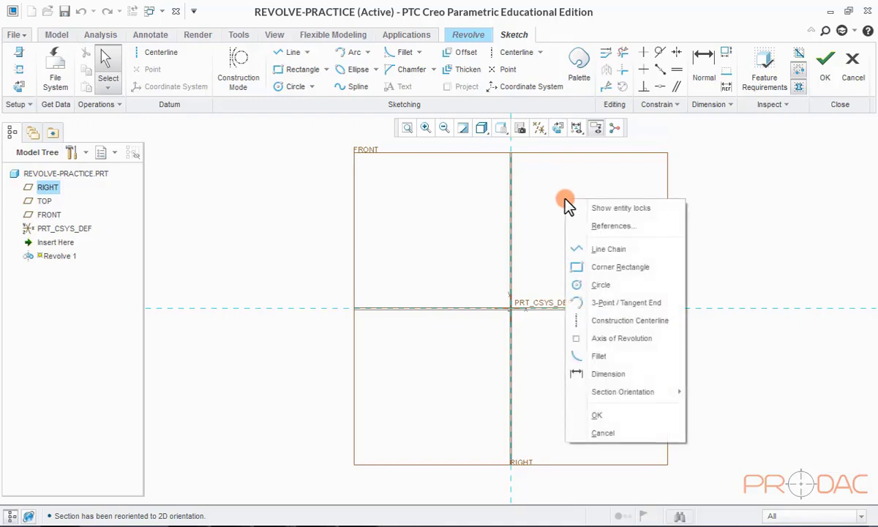
{"action": "left_click", "coordinate": [618, 341]}
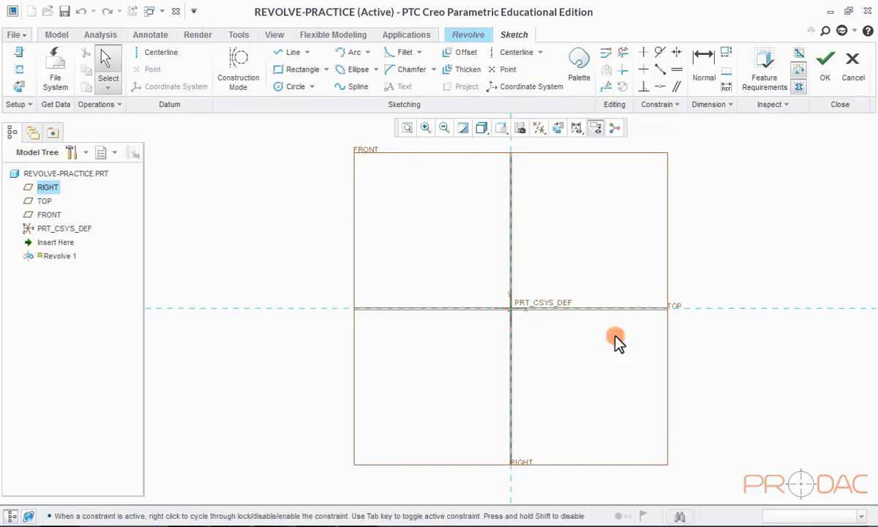
{"action": "left_click", "coordinate": [512, 253]}
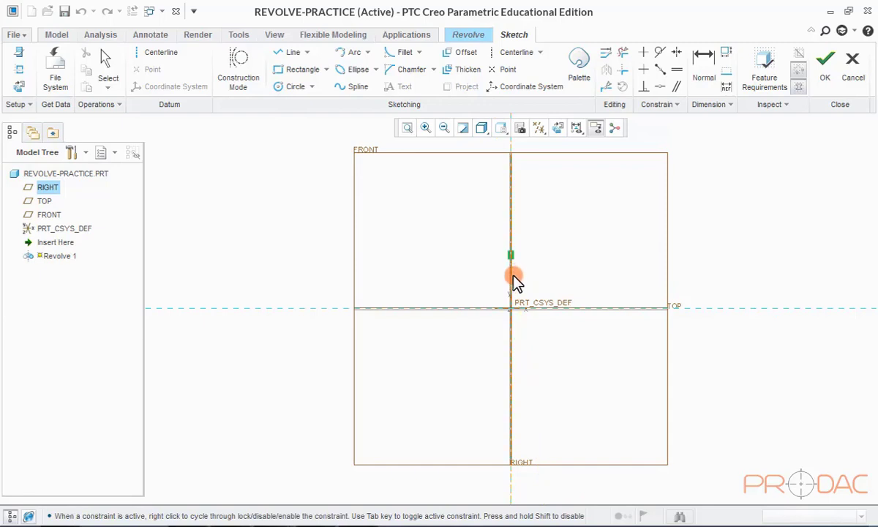
{"action": "left_click", "coordinate": [514, 278]}
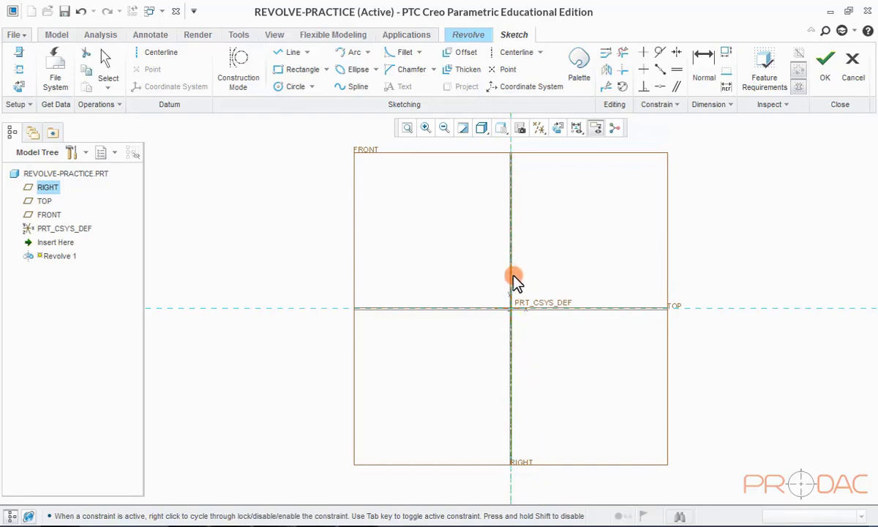
{"action": "middle_click", "coordinate": [592, 228]}
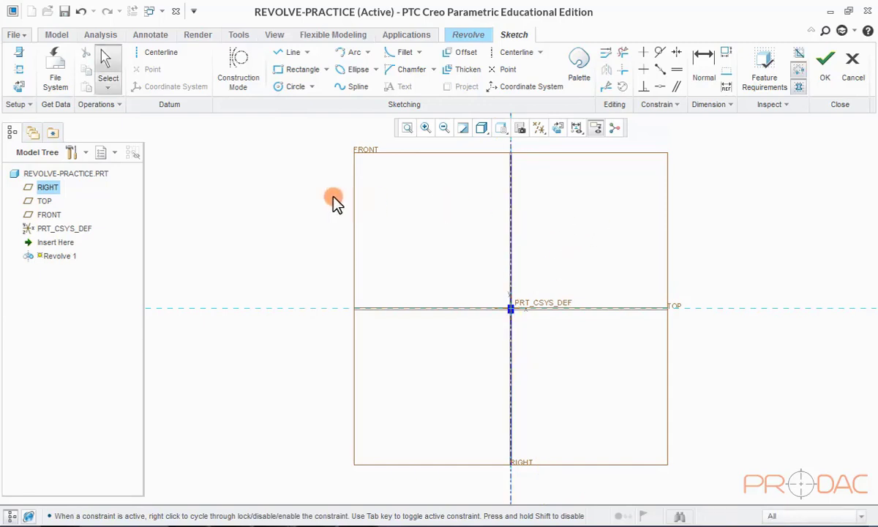
Sketch a closed half-profile from the origin with two slanted corners, about 244 mm in outer diameter, closing along the revolution axis.
{"action": "left_click", "coordinate": [290, 58]}
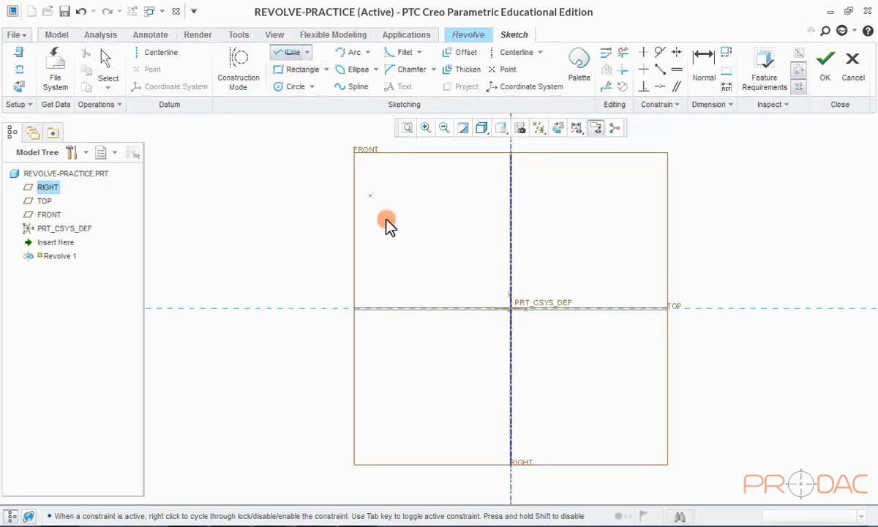
{"action": "left_click", "coordinate": [508, 307]}
{"action": "left_click", "coordinate": [468, 308]}
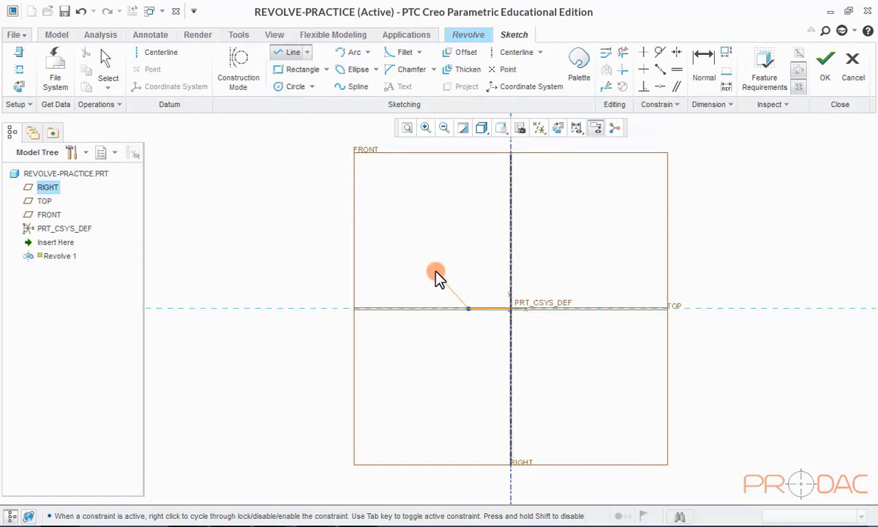
{"action": "left_click", "coordinate": [435, 271]}
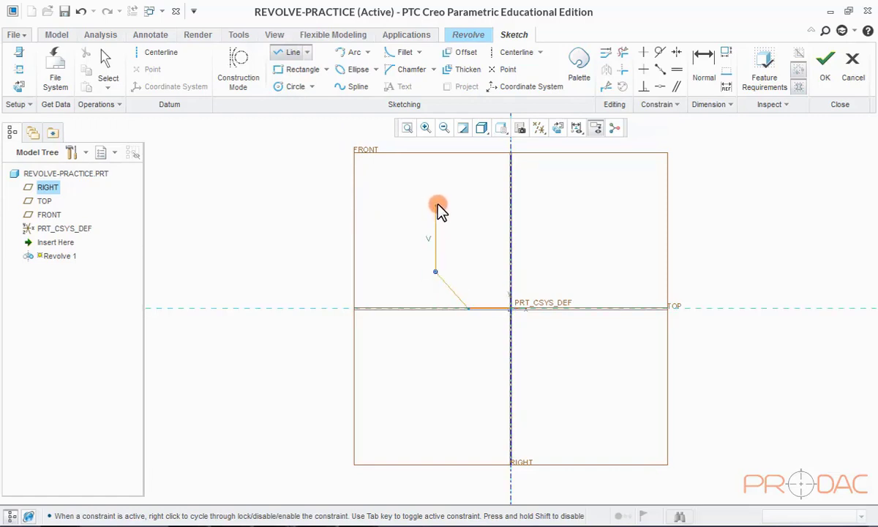
{"action": "left_click", "coordinate": [435, 204]}
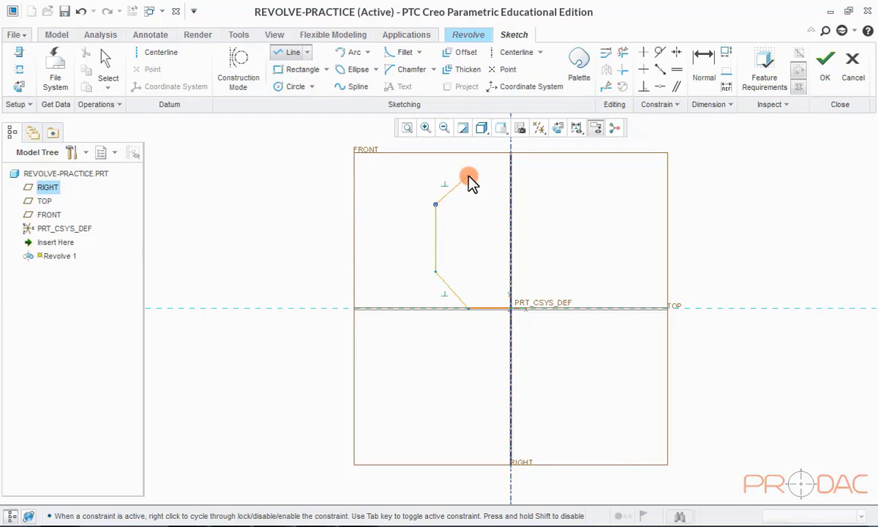
{"action": "left_click", "coordinate": [468, 175]}
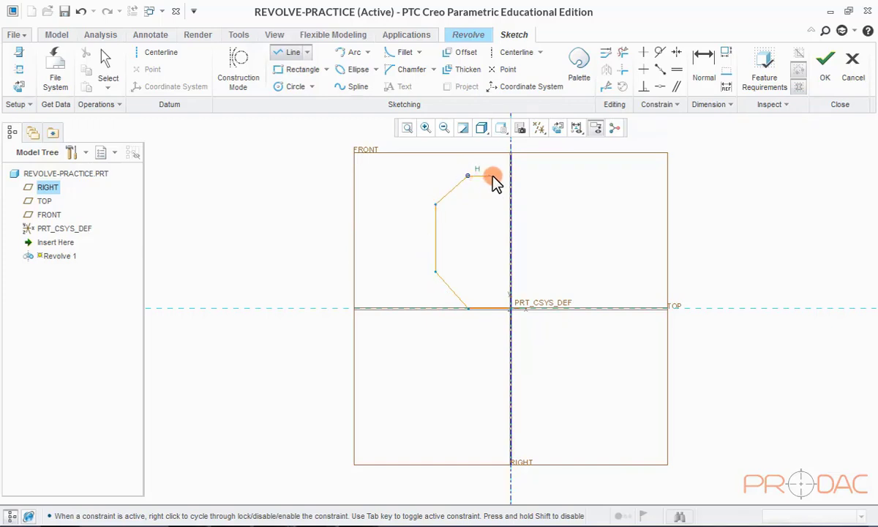
{"action": "left_click", "coordinate": [511, 176]}
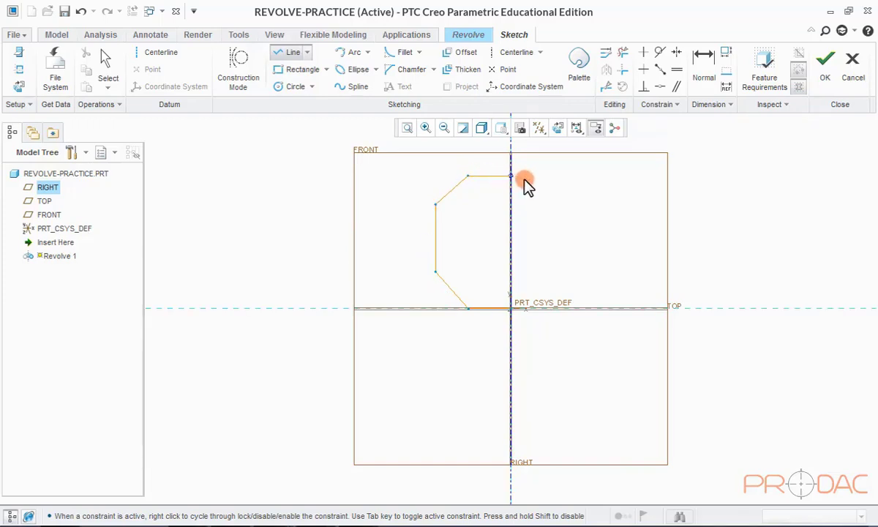
{"action": "left_click", "coordinate": [514, 308]}
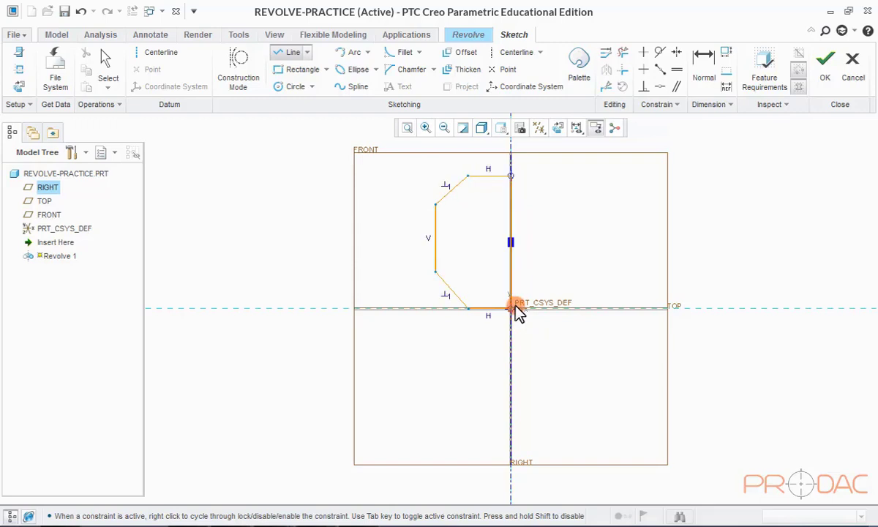
{"action": "middle_click", "coordinate": [577, 230]}
{"action": "left_click", "coordinate": [601, 197]}
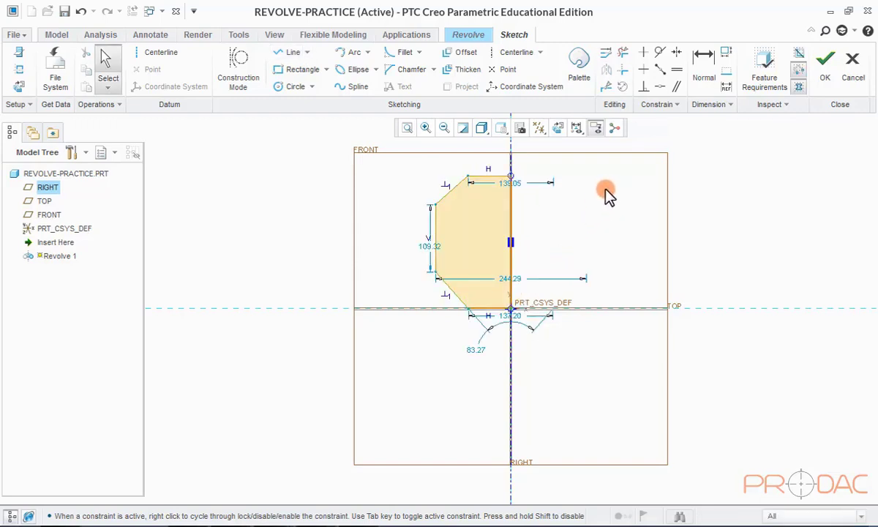
Make the two slanted corner lines equal in length and place the outer diameter dimension below the profile.
{"action": "left_click_drag", "start_coordinate": [518, 282], "coordinate": [512, 362]}
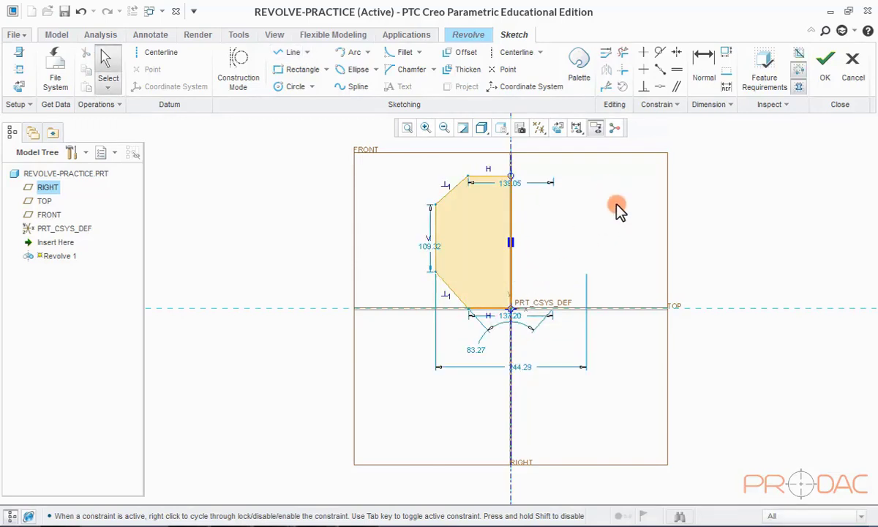
{"action": "left_click", "coordinate": [676, 69]}
{"action": "left_click", "coordinate": [456, 187]}
{"action": "left_click", "coordinate": [456, 294]}
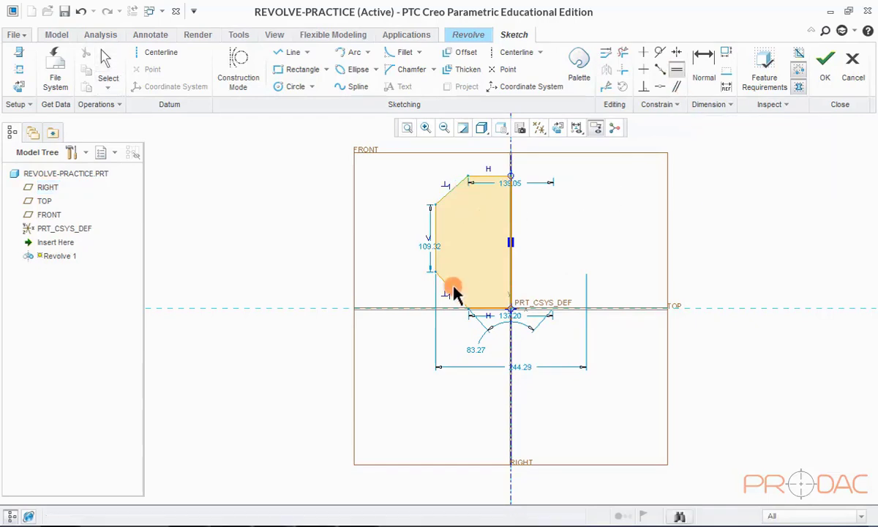
{"action": "middle_click", "coordinate": [645, 198]}
{"action": "left_click_drag", "start_coordinate": [511, 280], "coordinate": [507, 365]}
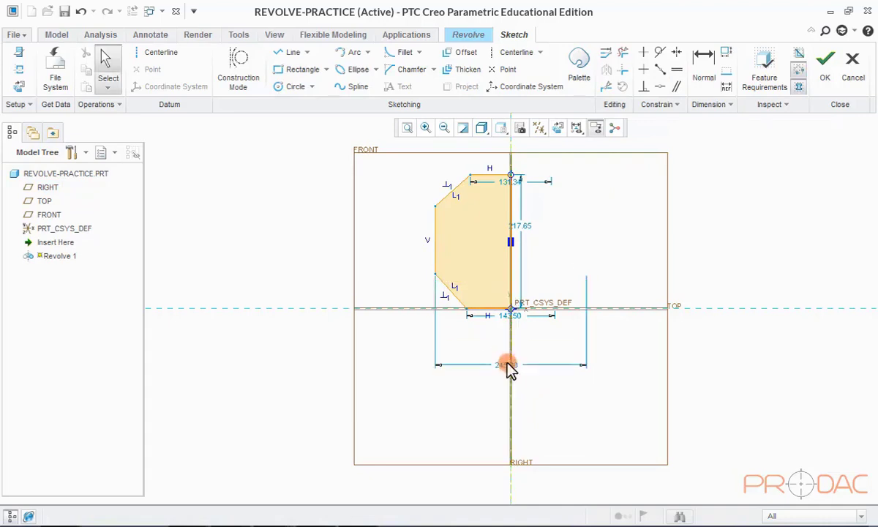
Move the overall height dimension beside the profile and set both the height and the outer diameter to 200 mm.
{"action": "mouse_move", "coordinate": [518, 225]}
{"action": "left_mouse_down"}
{"action": "mouse_move", "coordinate": [487, 248]}
{"action": "mouse_move", "coordinate": [381, 237]}
{"action": "mouse_move", "coordinate": [400, 209]}
{"action": "left_mouse_up"}
{"action": "double_click", "coordinate": [400, 209]}
{"action": "type", "text": "200"}
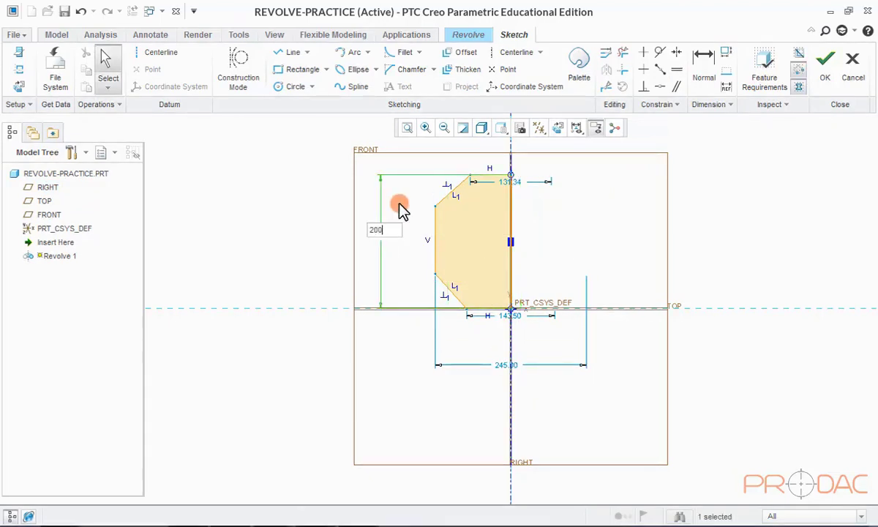
{"action": "key", "text": "Return"}
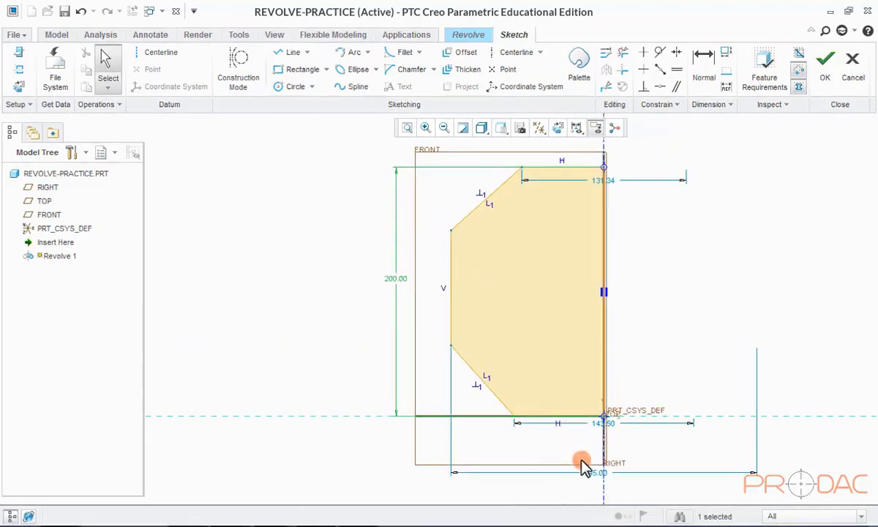
{"action": "left_click", "coordinate": [593, 475]}
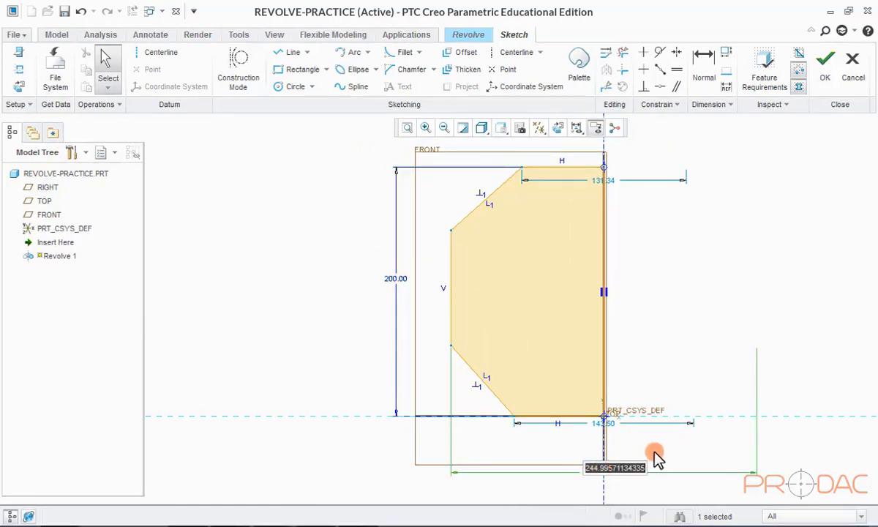
{"action": "type", "text": "200"}
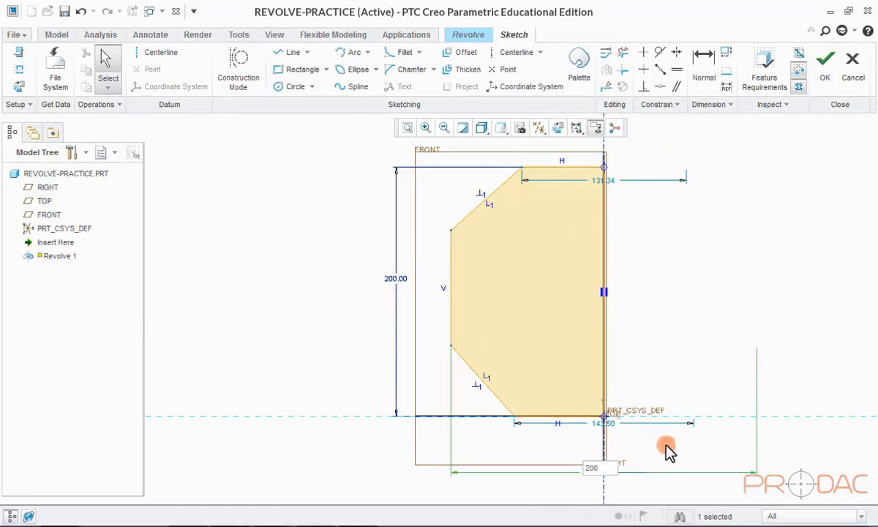
{"action": "key", "text": "Return"}
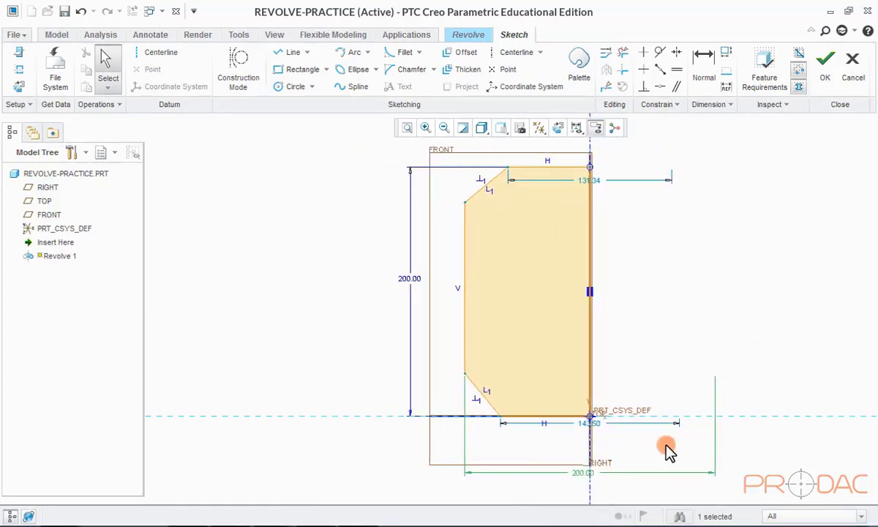
{"action": "left_click", "coordinate": [697, 282]}
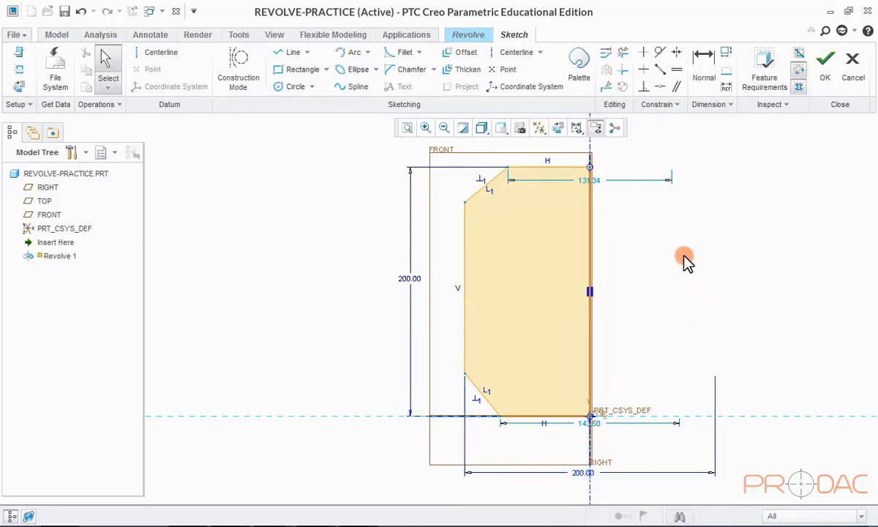
Dimension the vertical height of the upper slanted corner and set it to 40 mm.
{"action": "left_click", "coordinate": [704, 65]}
{"action": "left_click", "coordinate": [469, 204]}
{"action": "left_click", "coordinate": [507, 170]}
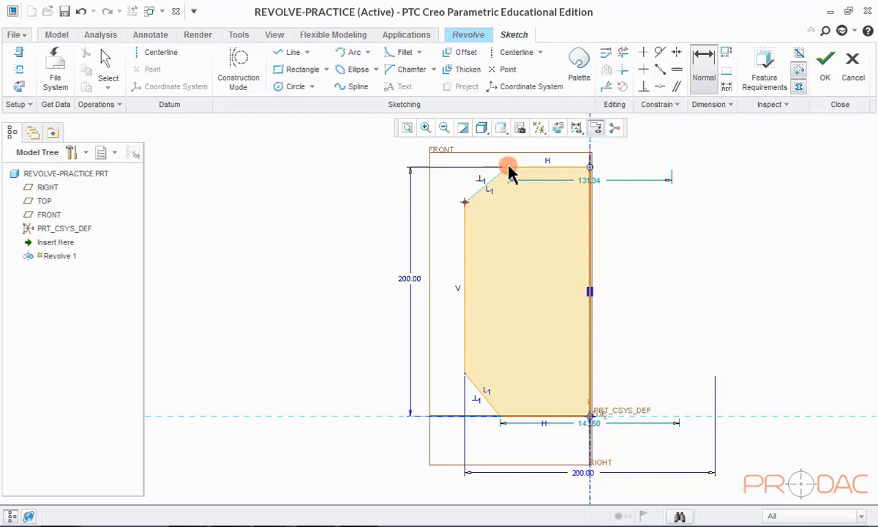
{"action": "middle_click", "coordinate": [451, 196]}
{"action": "type", "text": "40"}
{"action": "key", "text": "Return"}
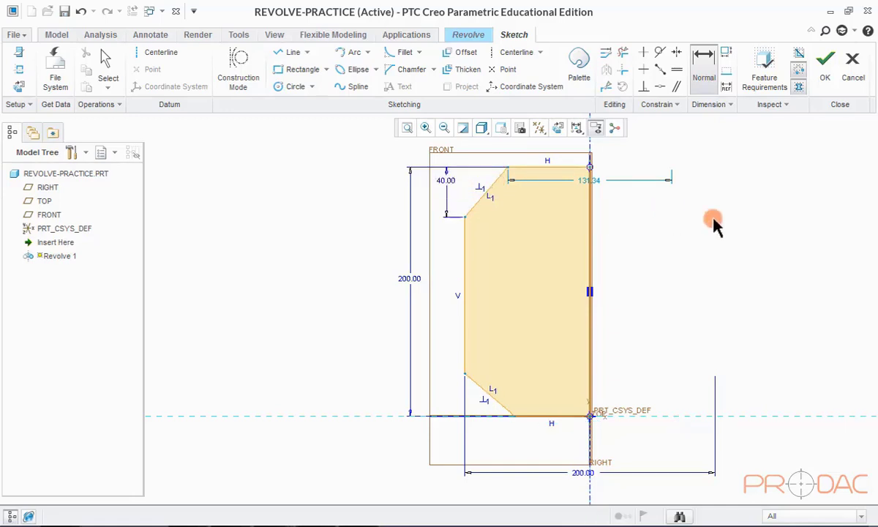
{"action": "middle_click", "coordinate": [702, 233]}
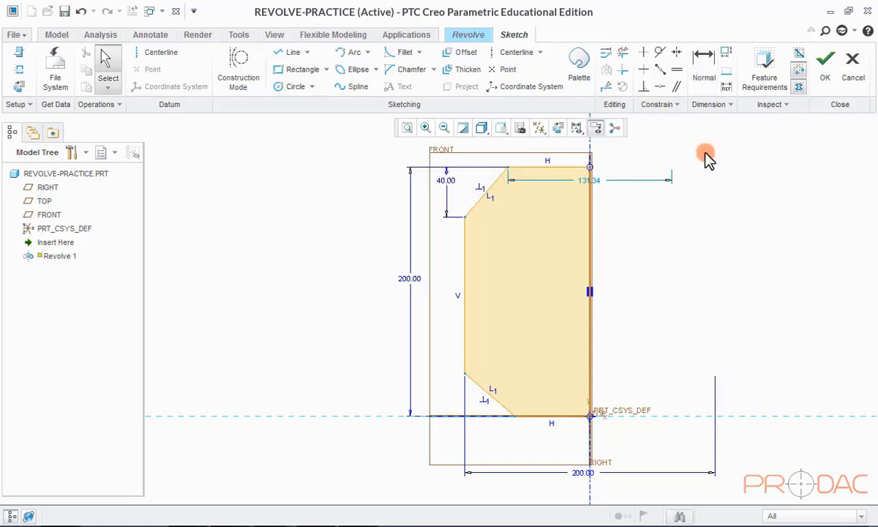
Add a full cone angle dimension to the upper slanted line about the revolution axis and set it to 90 degrees.
{"action": "left_click", "coordinate": [703, 76]}
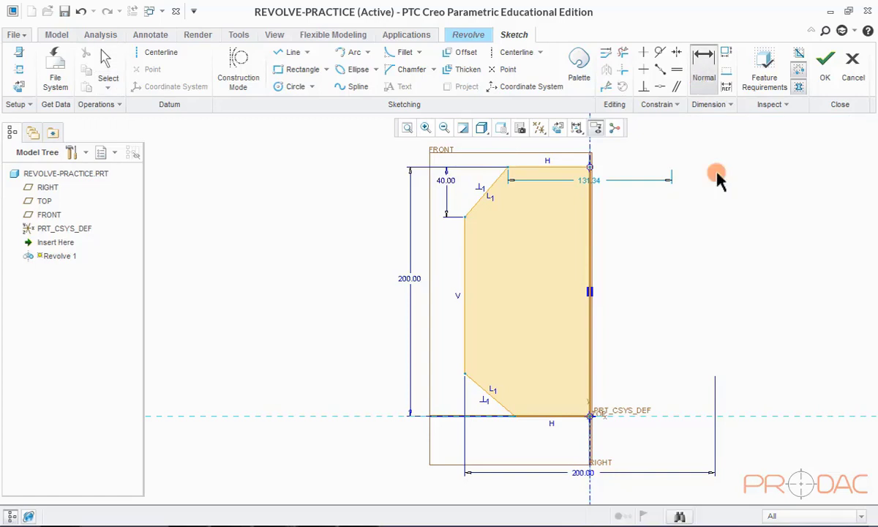
{"action": "left_click", "coordinate": [484, 199]}
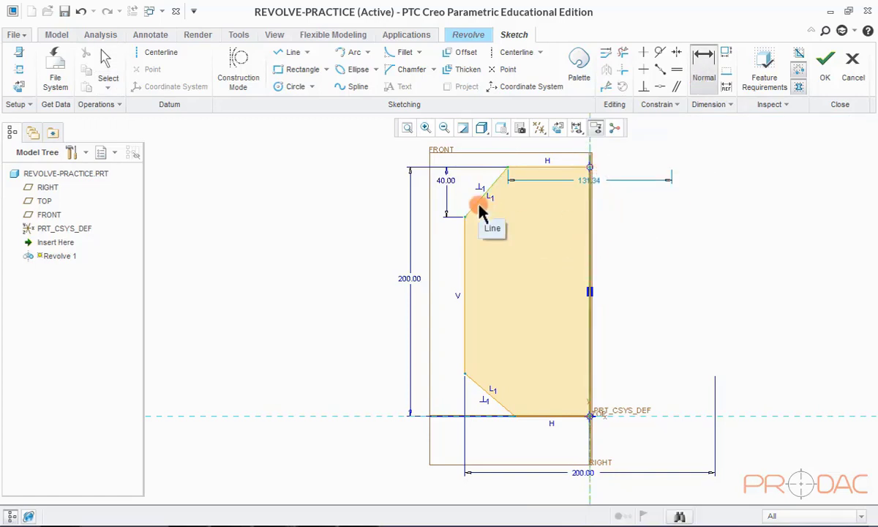
{"action": "left_click", "coordinate": [590, 219]}
{"action": "middle_click", "coordinate": [564, 228]}
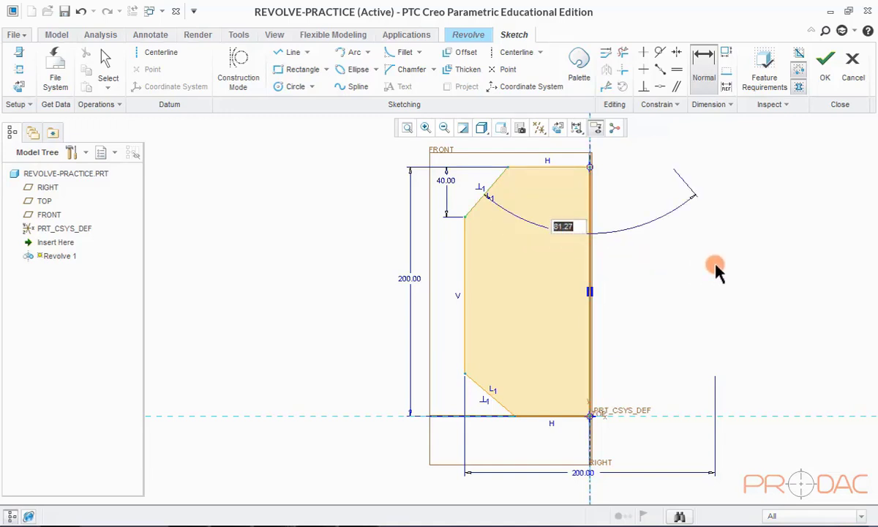
{"action": "type", "text": "90"}
{"action": "key", "text": "Return"}
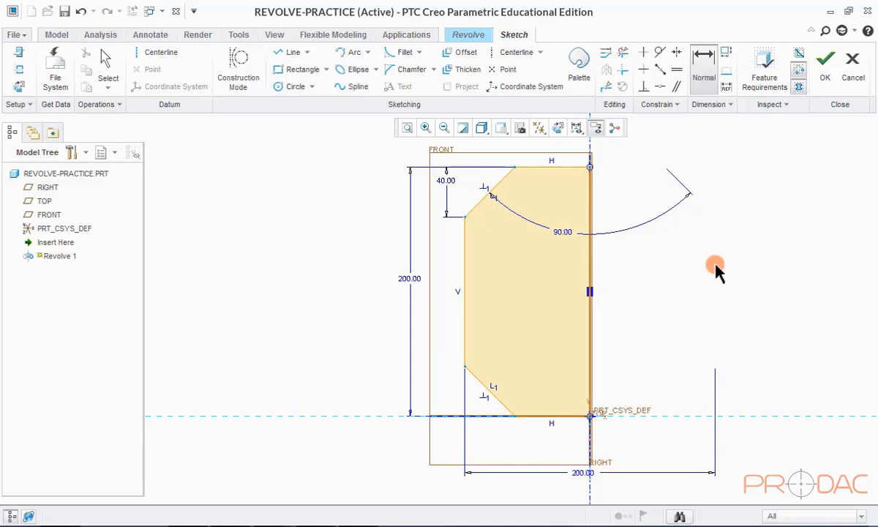
Finish the first profile sketch and complete the revolve as a full 360-degree solid.
{"action": "left_click", "coordinate": [825, 62]}
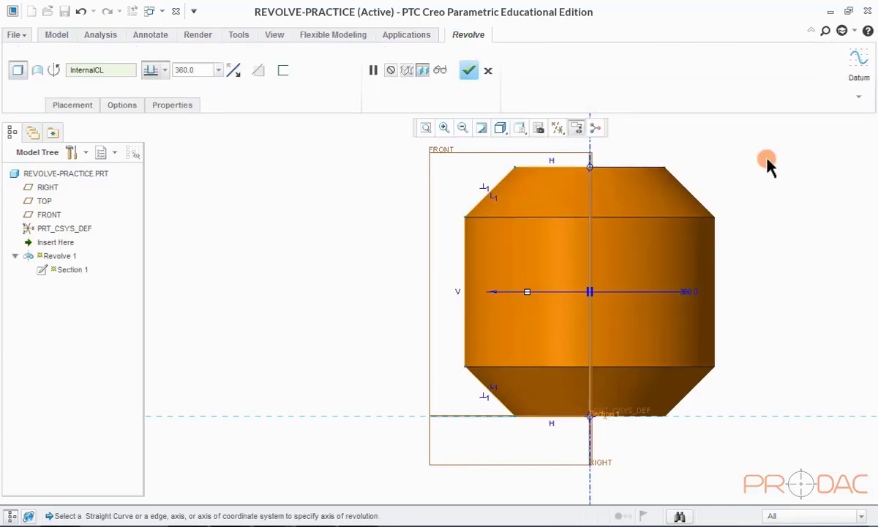
{"action": "key", "text": "ctrl+d"}
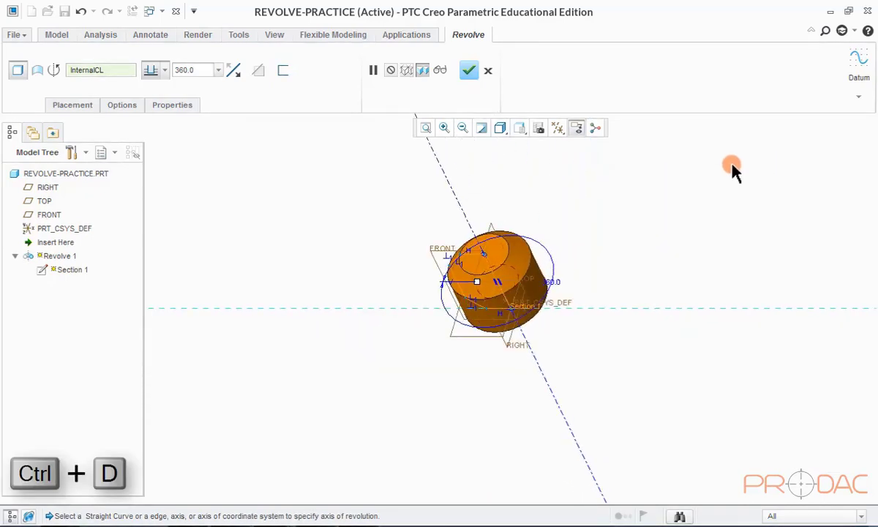
{"action": "left_click", "coordinate": [468, 72]}
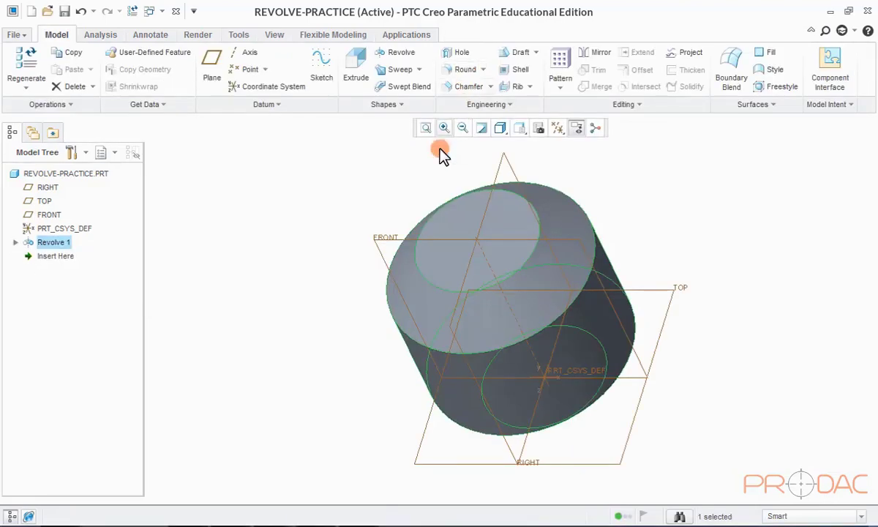
Hide all datum axes, points, coordinate systems and planes, and return the model to its default orientation.
{"action": "left_click", "coordinate": [558, 130]}
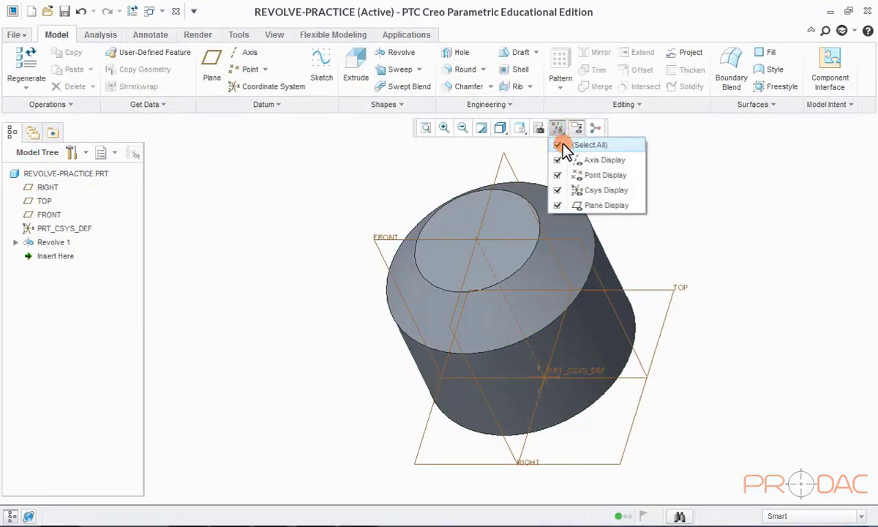
{"action": "left_click", "coordinate": [562, 146]}
{"action": "mouse_move", "coordinate": [634, 249]}
{"action": "middle_mouse_down"}
{"action": "mouse_move", "coordinate": [580, 207]}
{"action": "mouse_move", "coordinate": [591, 378]}
{"action": "mouse_move", "coordinate": [546, 262]}
{"action": "mouse_move", "coordinate": [522, 286]}
{"action": "mouse_move", "coordinate": [556, 274]}
{"action": "middle_mouse_up"}
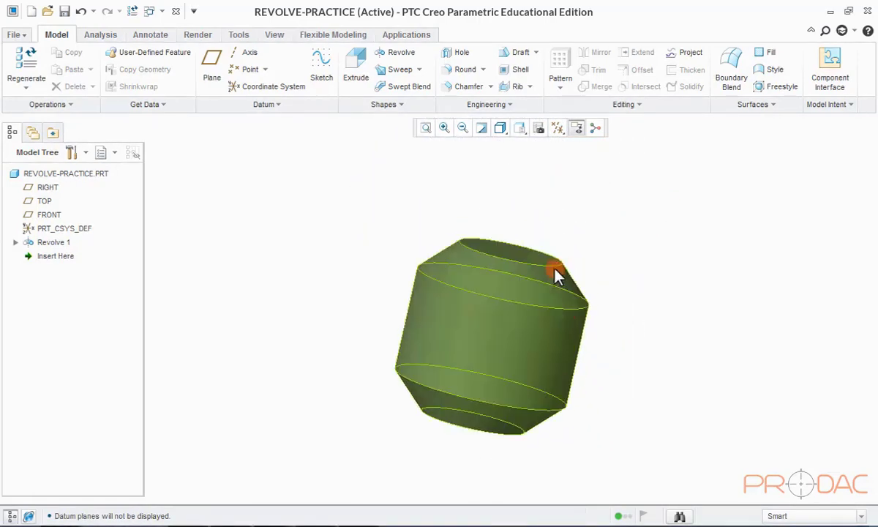
{"action": "key", "text": "ctrl+d"}
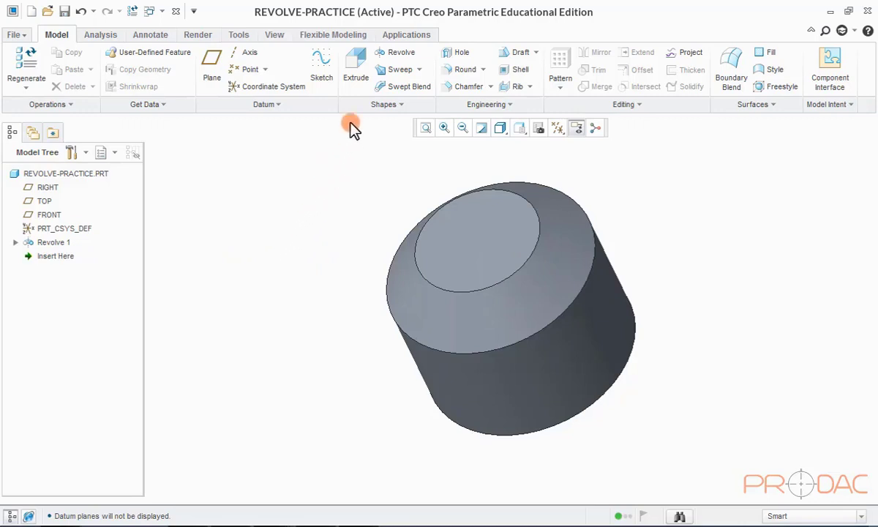
Start a second Revolve with an internal sketch on the FRONT plane, RIGHT as the right-facing reference, viewed square to the sketch plane.
{"action": "left_click", "coordinate": [390, 52]}
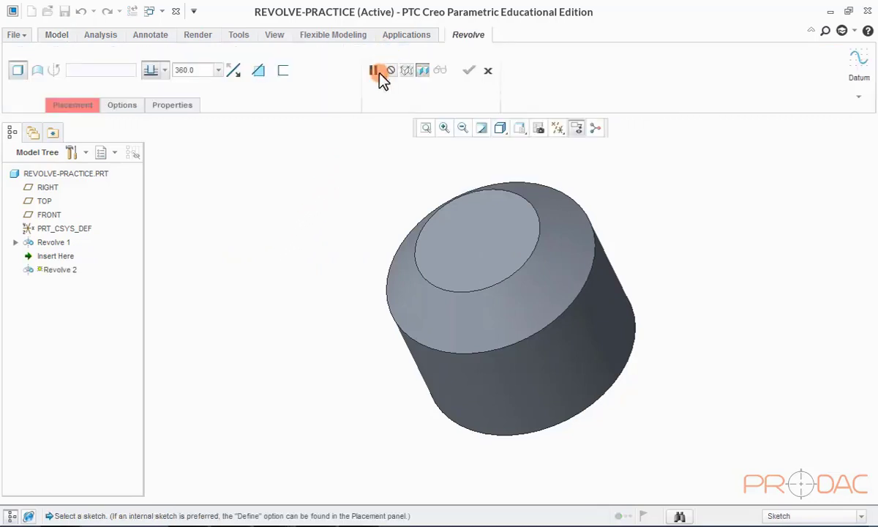
{"action": "left_click", "coordinate": [73, 106]}
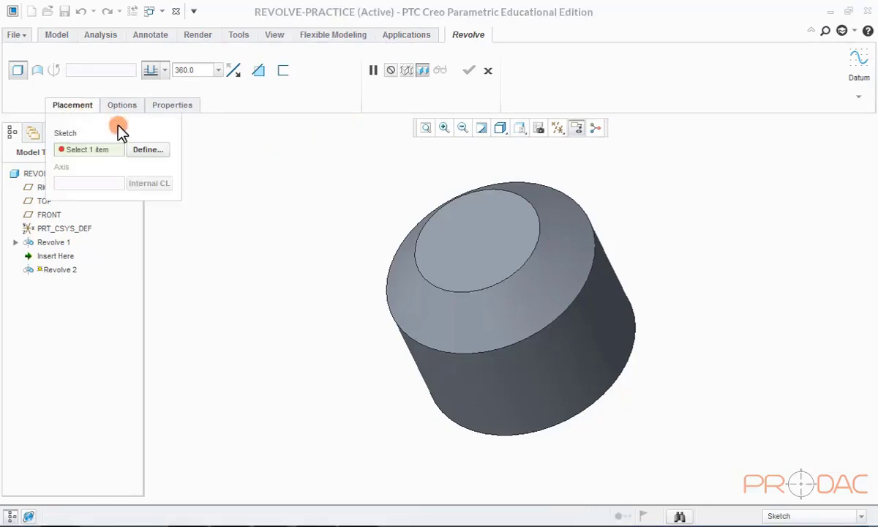
{"action": "left_click", "coordinate": [139, 149]}
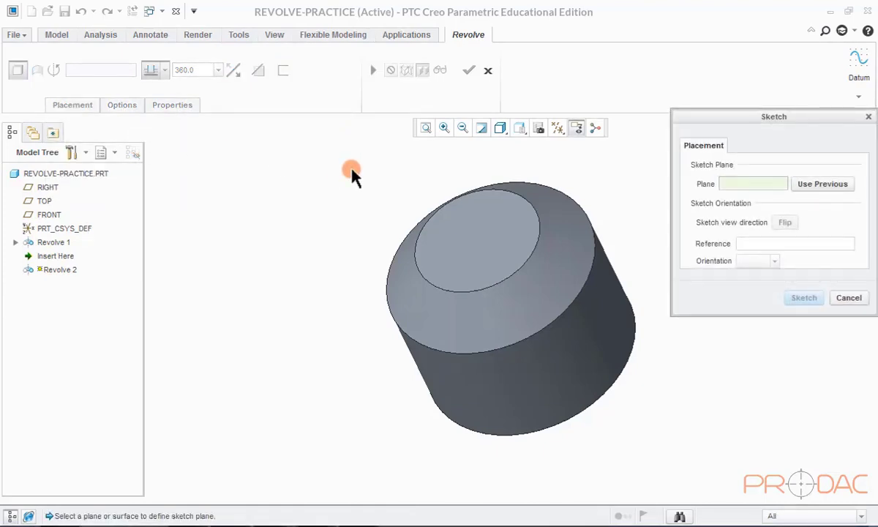
{"action": "left_click", "coordinate": [48, 215]}
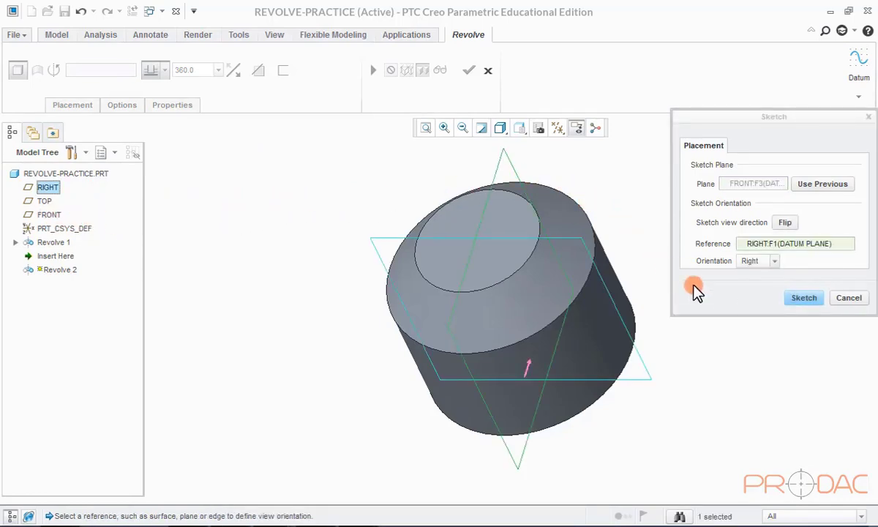
{"action": "left_click", "coordinate": [797, 298]}
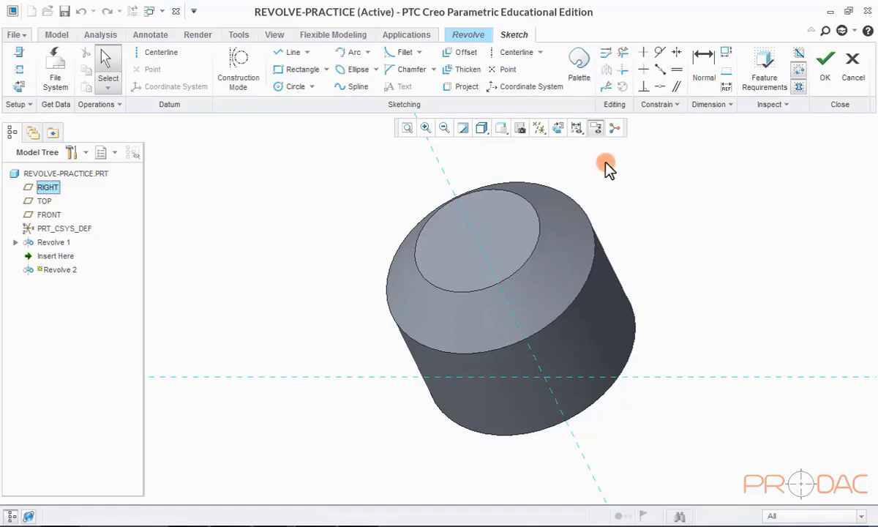
{"action": "left_click", "coordinate": [557, 130]}
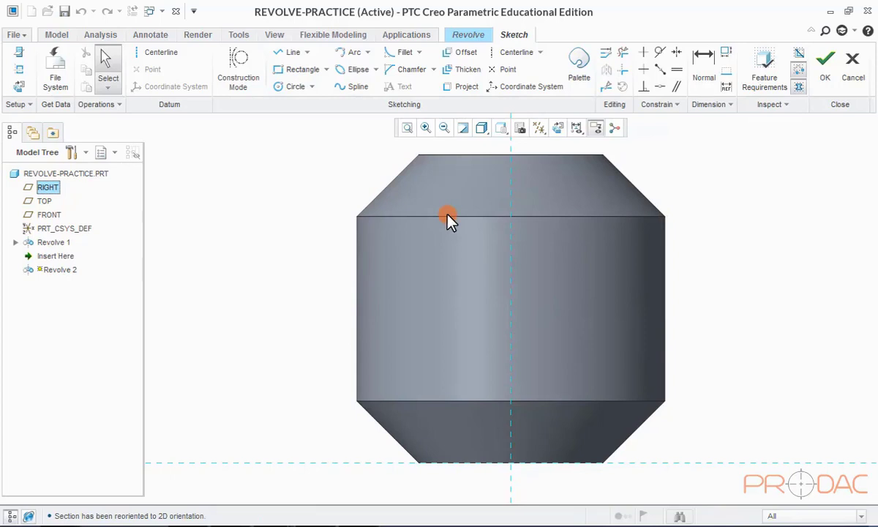
Place the axis of revolution along the vertical RIGHT reference through the body's centre.
{"action": "right_click", "coordinate": [194, 212]}
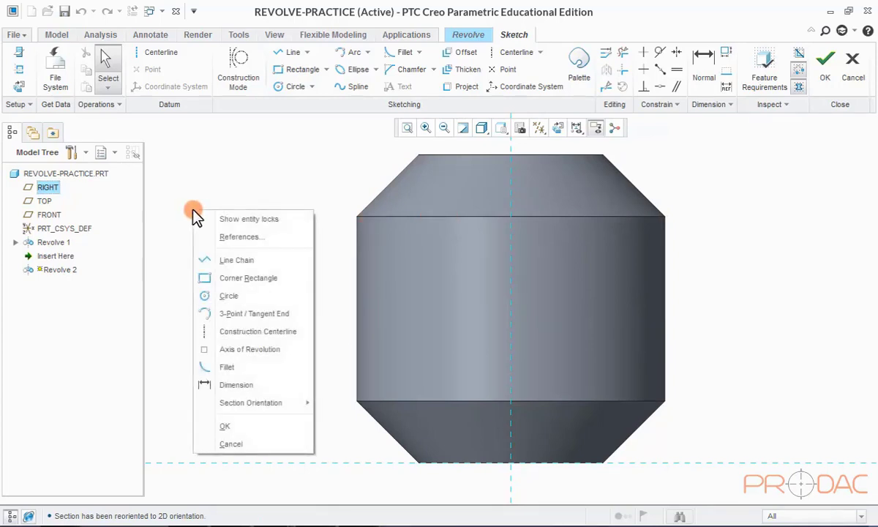
{"action": "left_click", "coordinate": [230, 352]}
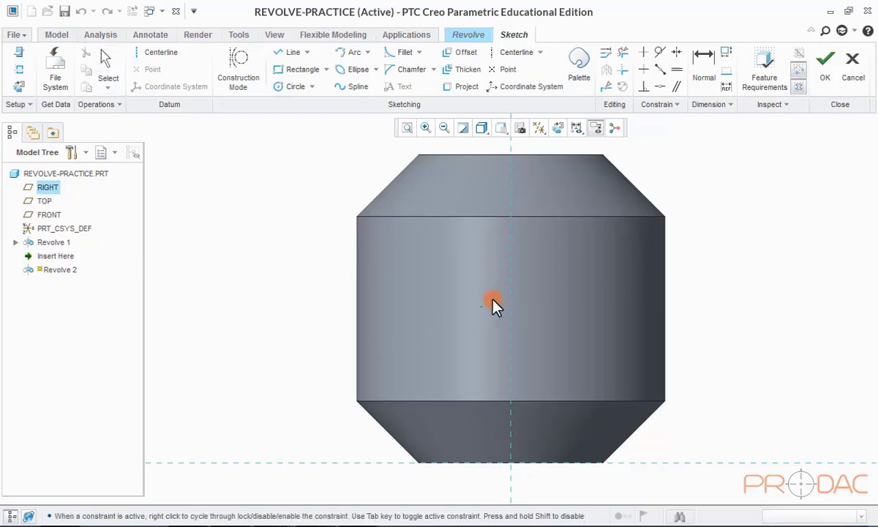
{"action": "left_click", "coordinate": [511, 286]}
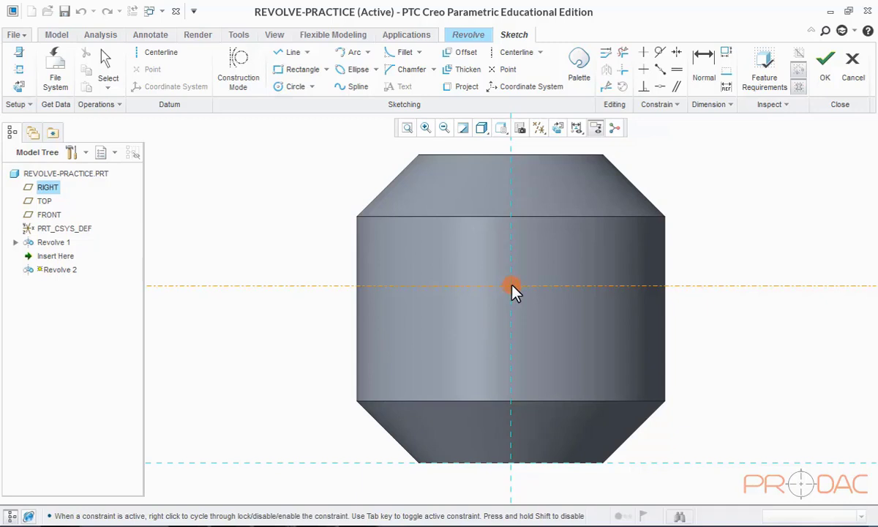
{"action": "left_click", "coordinate": [514, 327]}
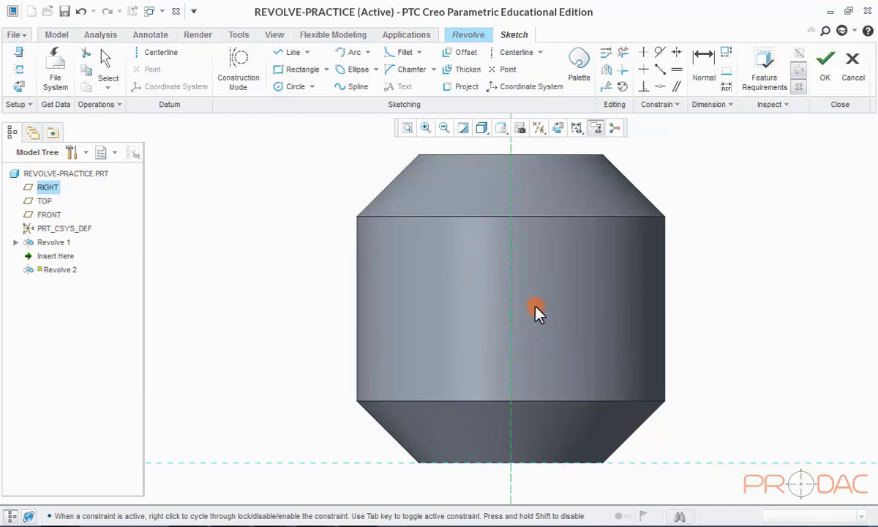
{"action": "middle_click", "coordinate": [708, 211]}
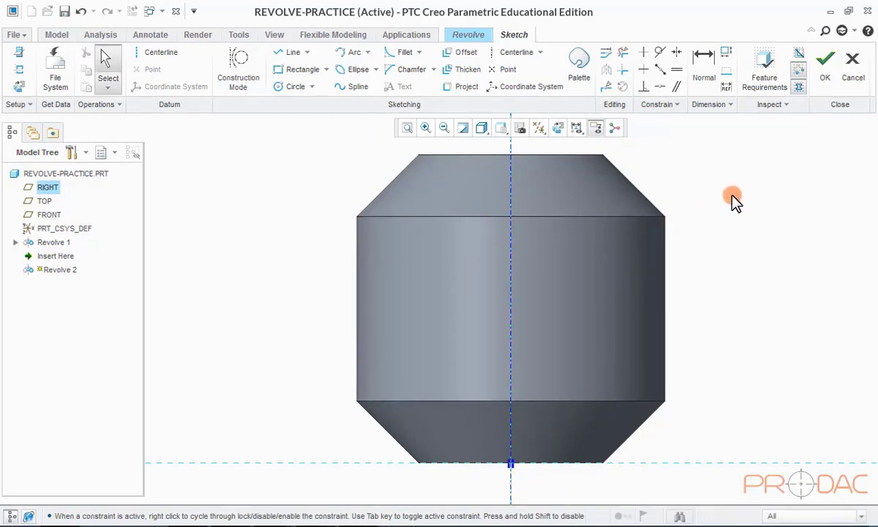
Add the body's top surface and its left silhouette edge as sketch references.
{"action": "right_click", "coordinate": [731, 196]}
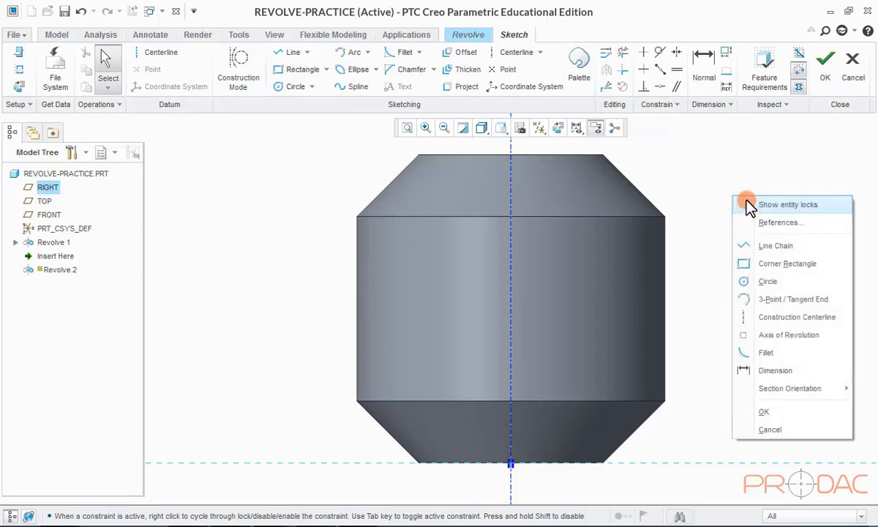
{"action": "left_click", "coordinate": [776, 224]}
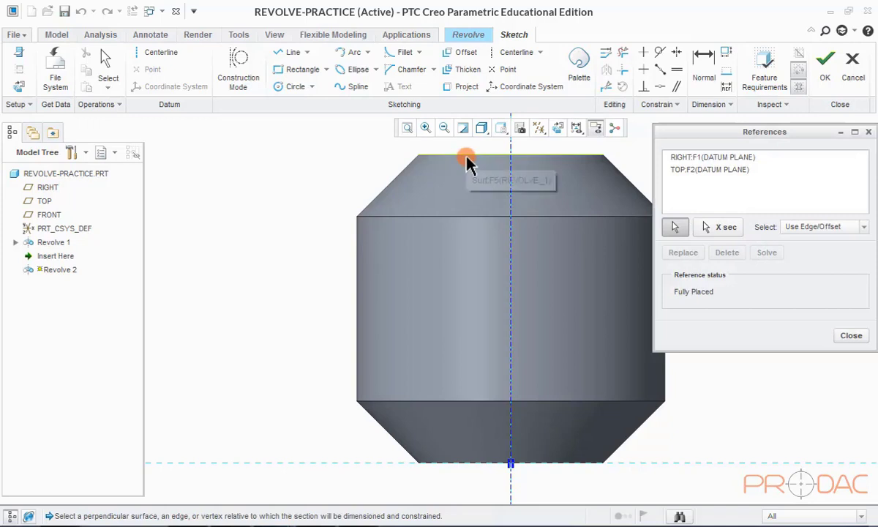
{"action": "left_click", "coordinate": [467, 163]}
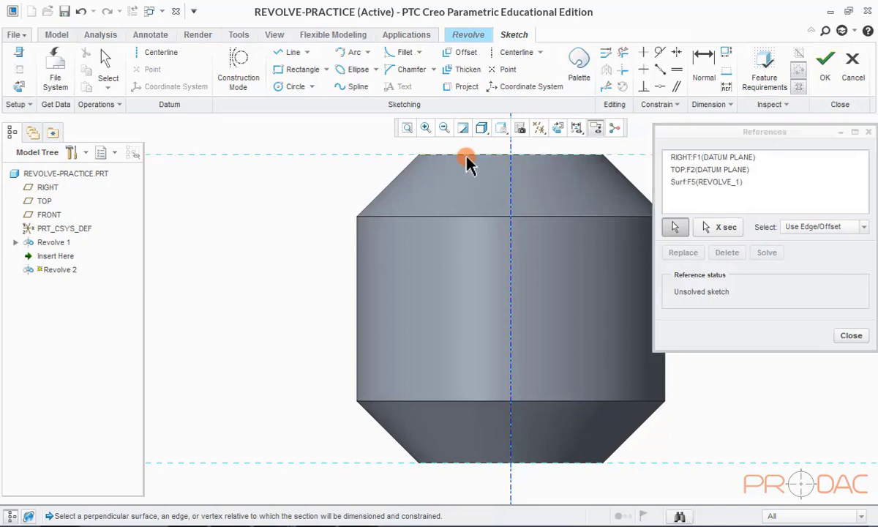
{"action": "left_click", "coordinate": [358, 261]}
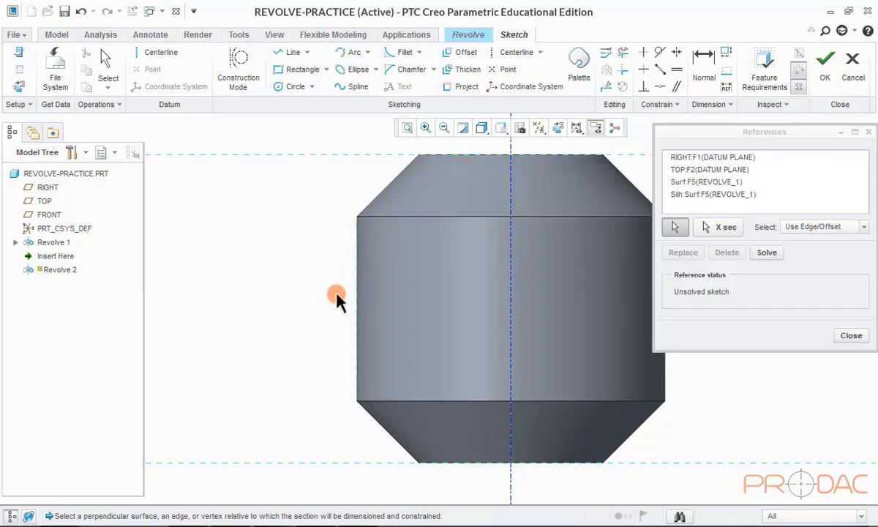
{"action": "middle_click", "coordinate": [292, 256]}
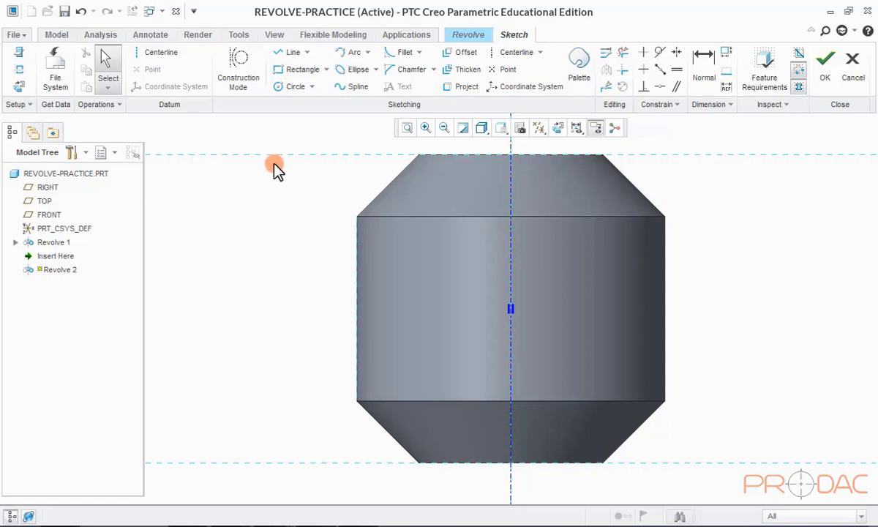
Sketch a rectangle about 25 mm high inward from the left silhouette edge and cap its inner end with a tangent arc.
{"action": "left_click", "coordinate": [292, 74]}
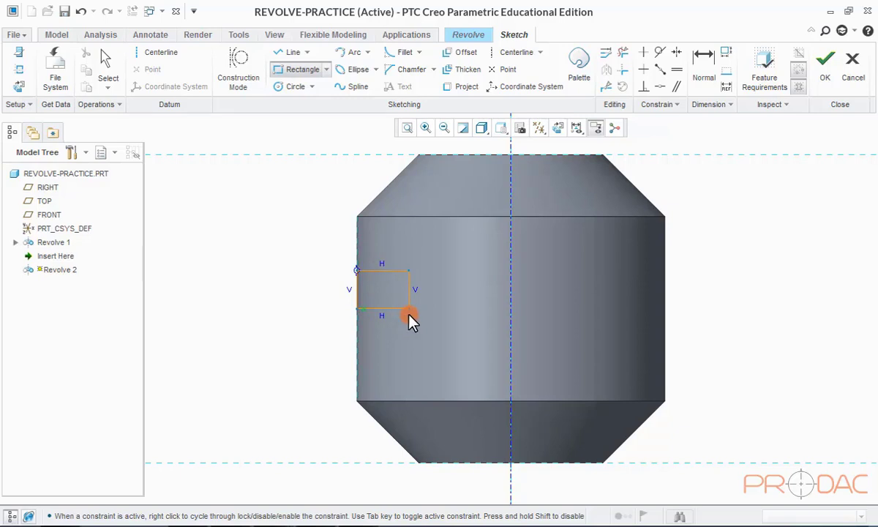
{"action": "left_click", "coordinate": [408, 315]}
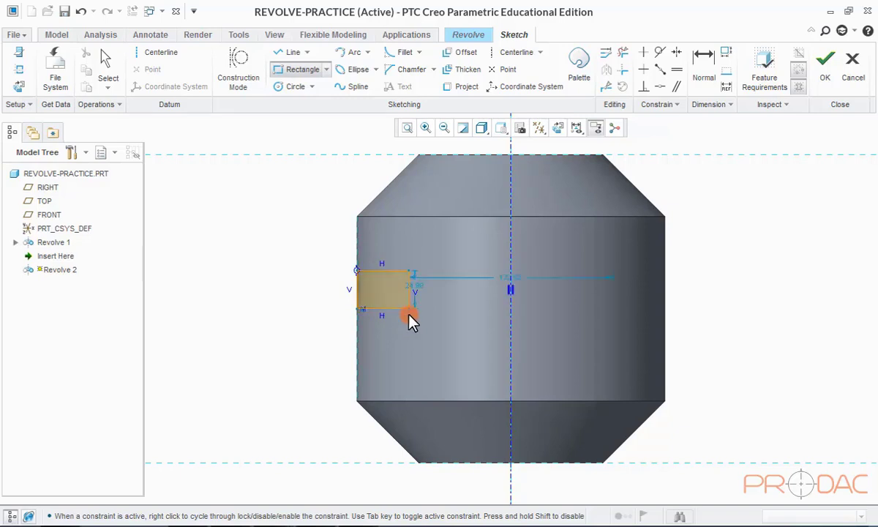
{"action": "middle_click", "coordinate": [303, 289]}
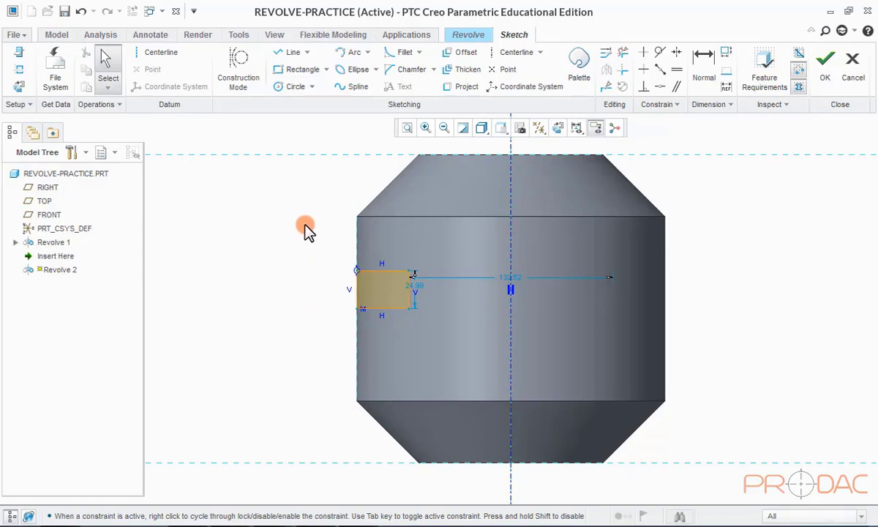
{"action": "left_click", "coordinate": [353, 52]}
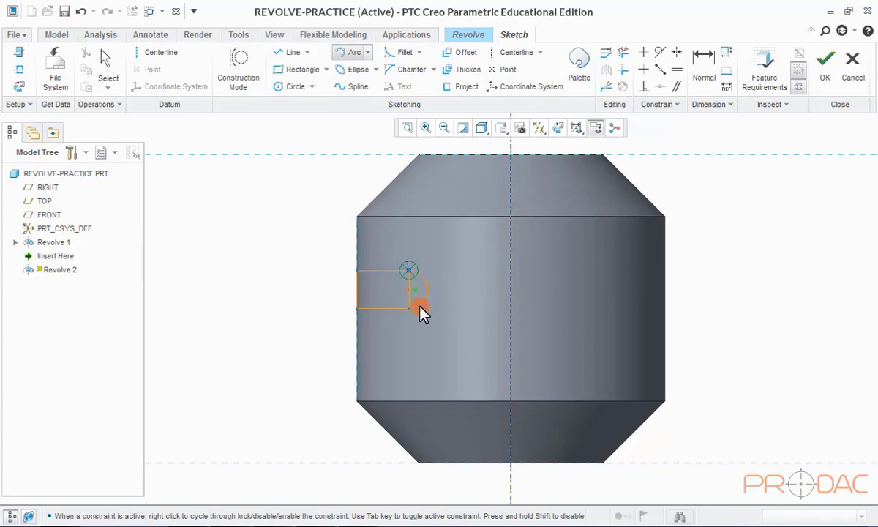
{"action": "middle_click", "coordinate": [313, 251]}
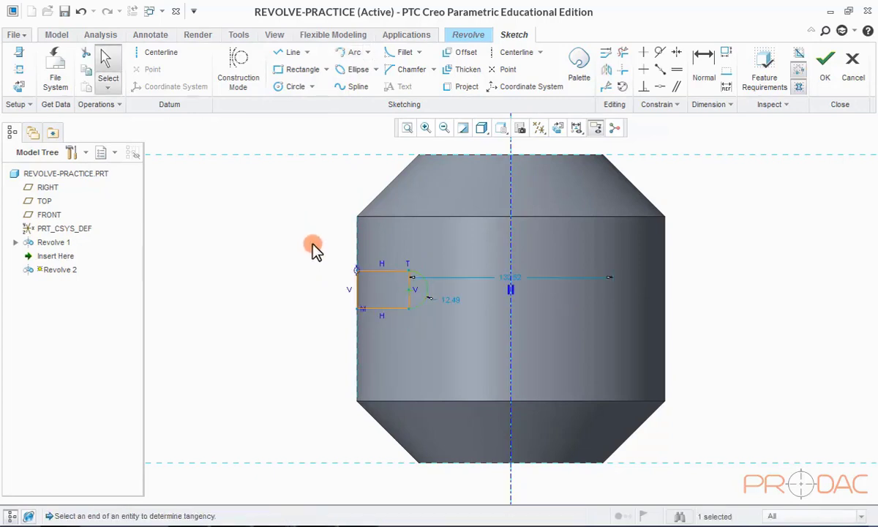
Show the model with no hidden lines and trim away the vertical line between the rectangle and the arc.
{"action": "left_click", "coordinate": [481, 128]}
{"action": "left_click", "coordinate": [504, 190]}
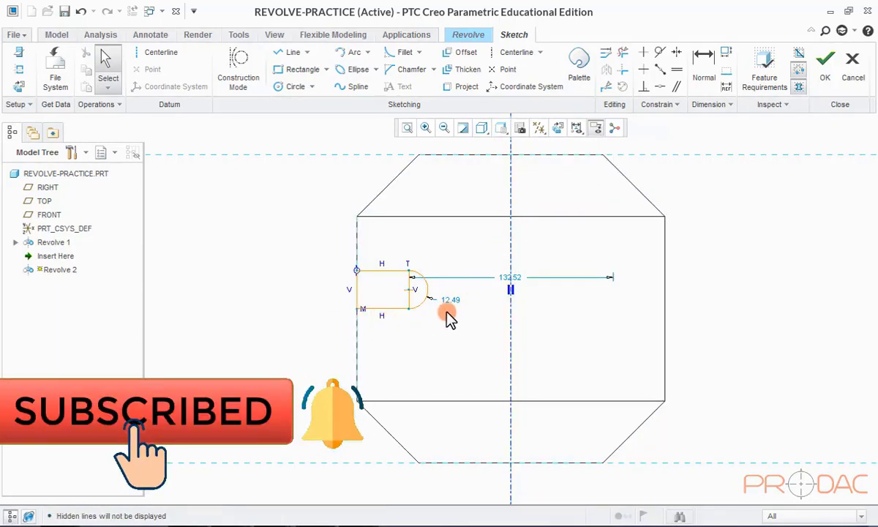
{"action": "left_click", "coordinate": [622, 55]}
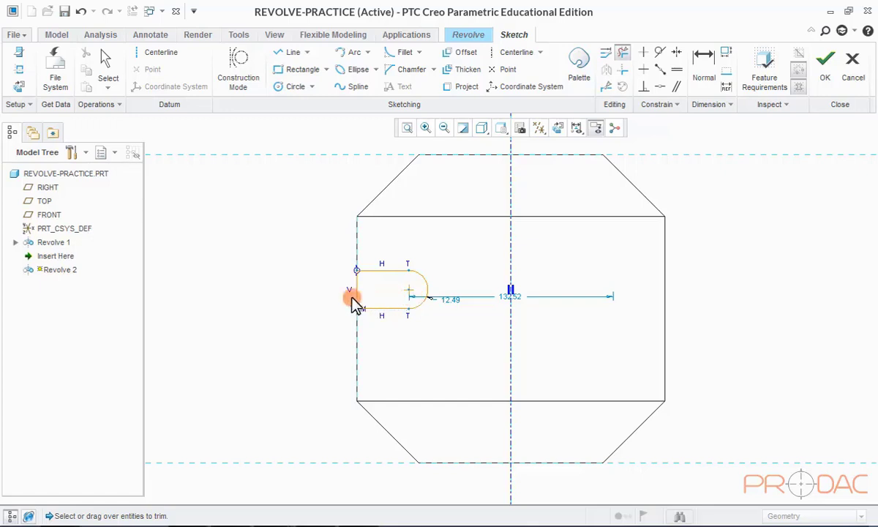
{"action": "middle_click", "coordinate": [293, 260]}
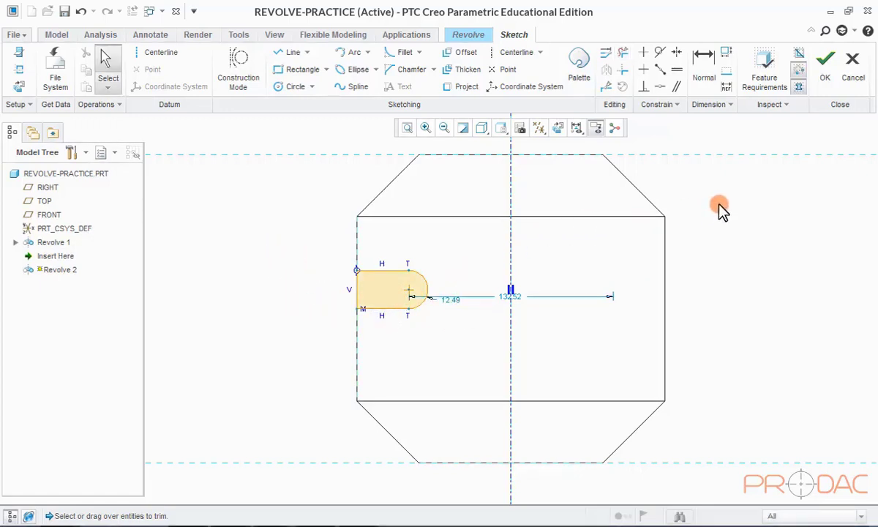
Dimension the height of the groove profile's outer vertical edge and set it to 50 mm.
{"action": "left_click", "coordinate": [693, 86]}
{"action": "left_click", "coordinate": [351, 292]}
{"action": "middle_click", "coordinate": [322, 314]}
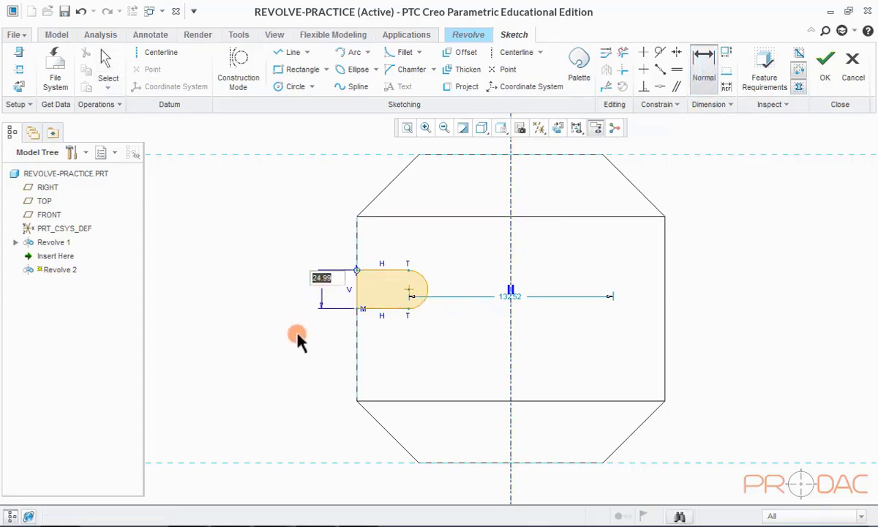
{"action": "type", "text": "50"}
{"action": "key", "text": "Return"}
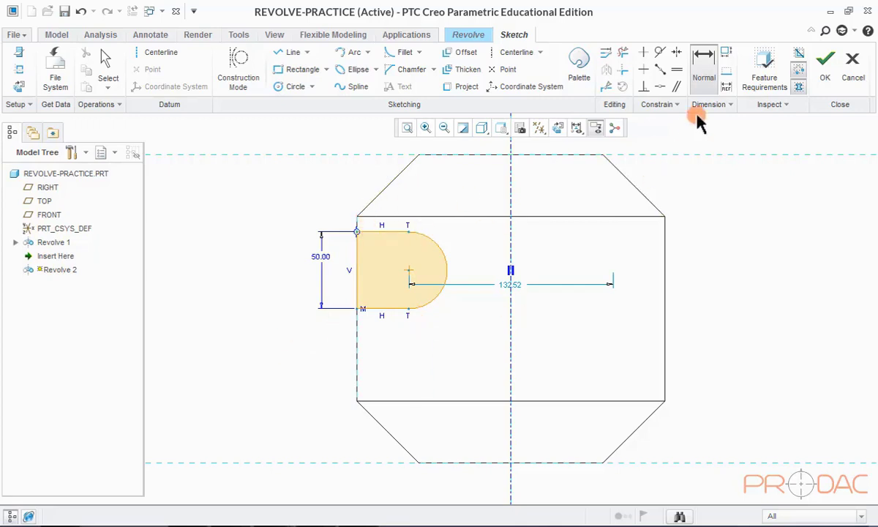
Dimension the groove's upper edge from the body's top surface, deleting the conflicting midpoint constraint, and set the distance to 75 mm.
{"action": "left_click", "coordinate": [386, 234]}
{"action": "left_click", "coordinate": [359, 157]}
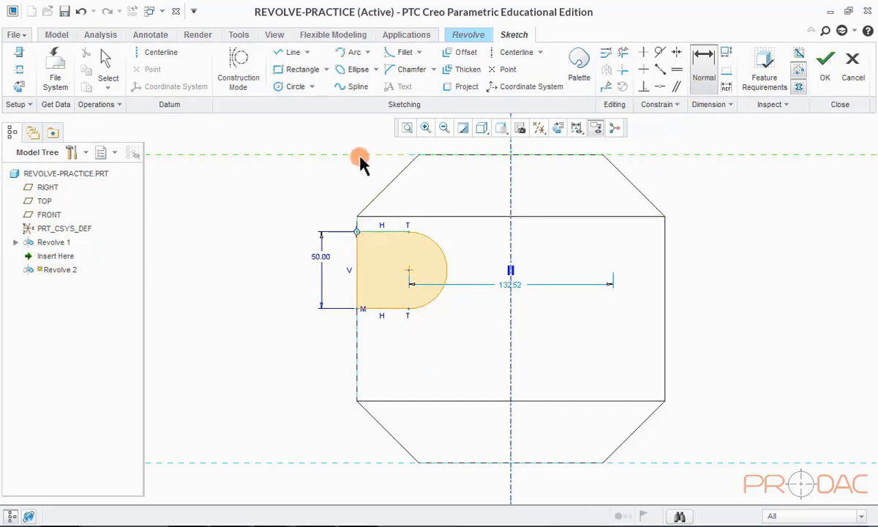
{"action": "middle_click", "coordinate": [286, 190]}
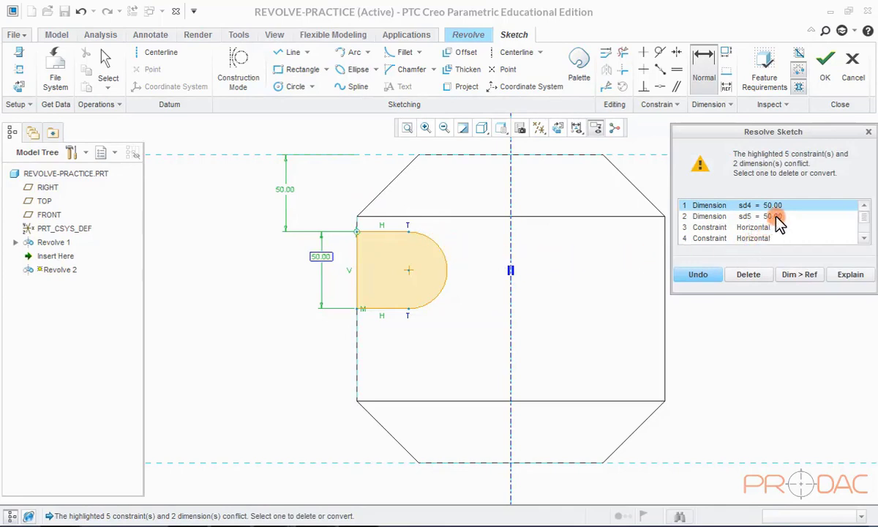
{"action": "scroll", "coordinate": [771, 232], "scroll_direction": "down", "scroll_amount": 1}
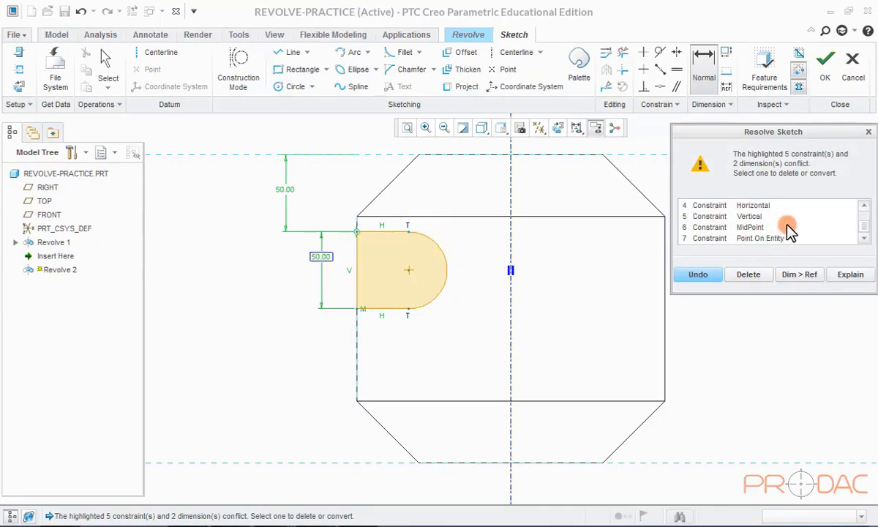
{"action": "left_click", "coordinate": [760, 228]}
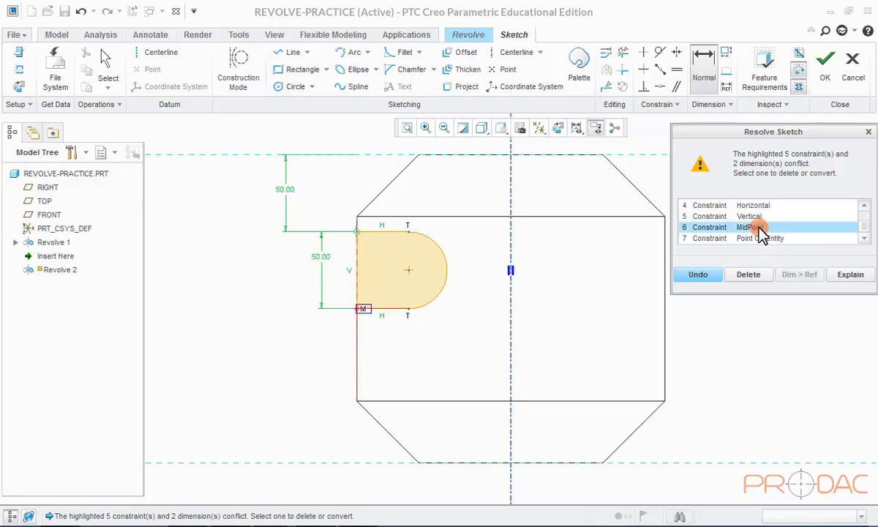
{"action": "left_click", "coordinate": [760, 280]}
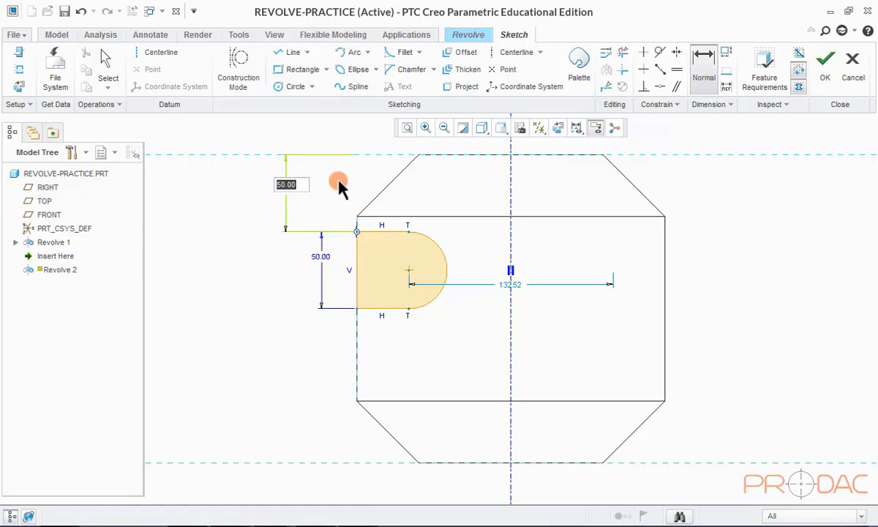
{"action": "type", "text": "75"}
{"action": "key", "text": "Return"}
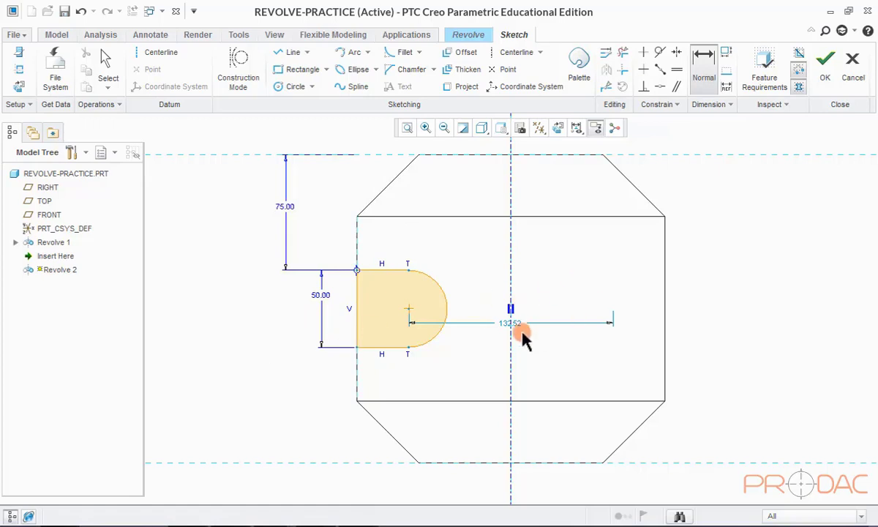
Dimension the groove arc's innermost point as a diameter about the centerline, set it to 100 mm and finish the sketch.
{"action": "left_click", "coordinate": [449, 311]}
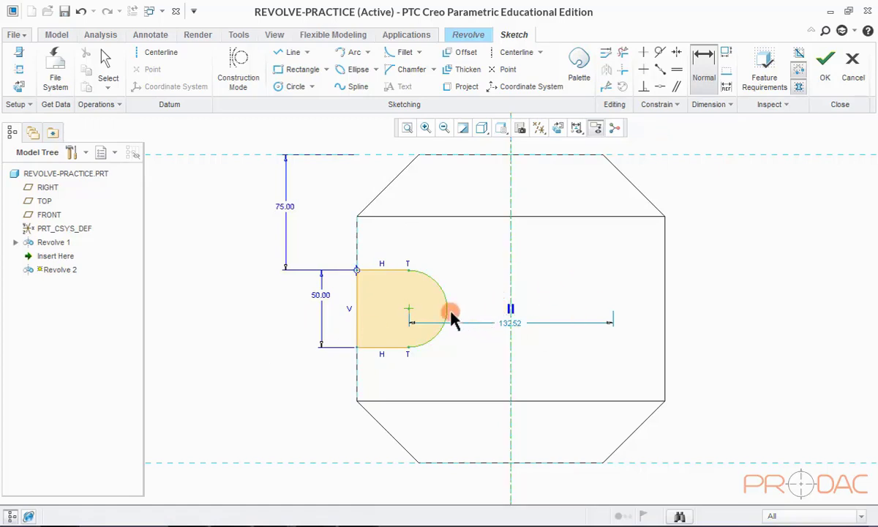
{"action": "middle_click", "coordinate": [474, 359]}
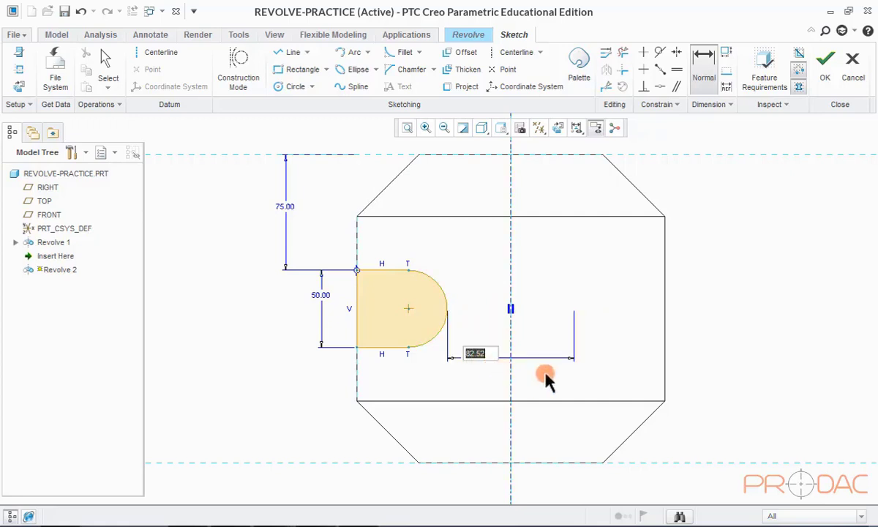
{"action": "type", "text": "100"}
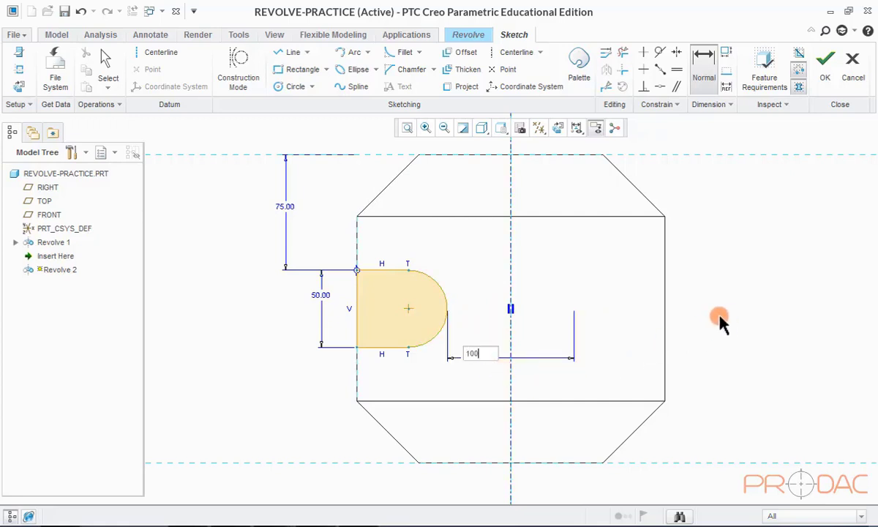
{"action": "key", "text": "Return"}
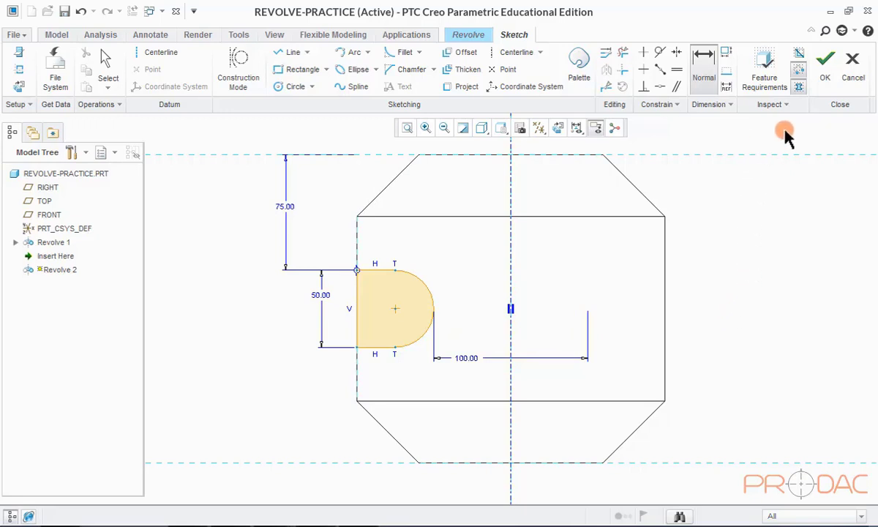
{"action": "left_click", "coordinate": [827, 75]}
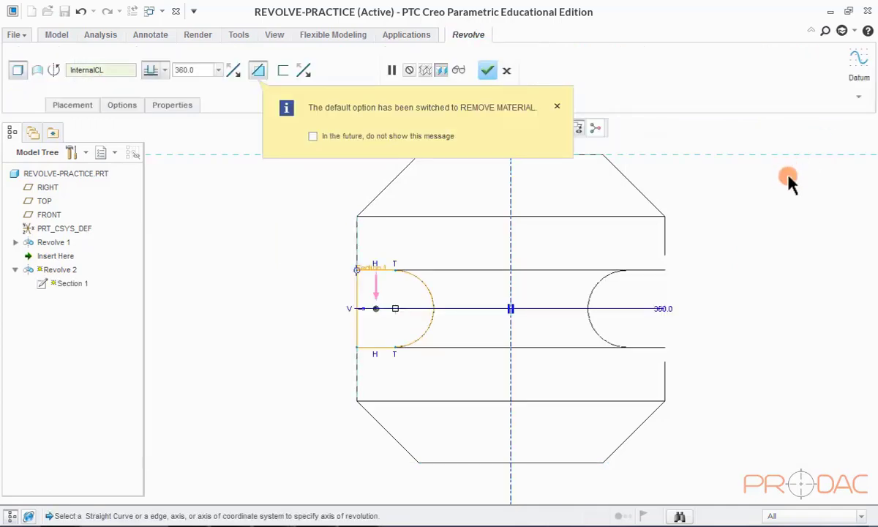
Return the model to its default orientation and display it with Shading With Edges.
{"action": "key", "text": "ctrl+d"}
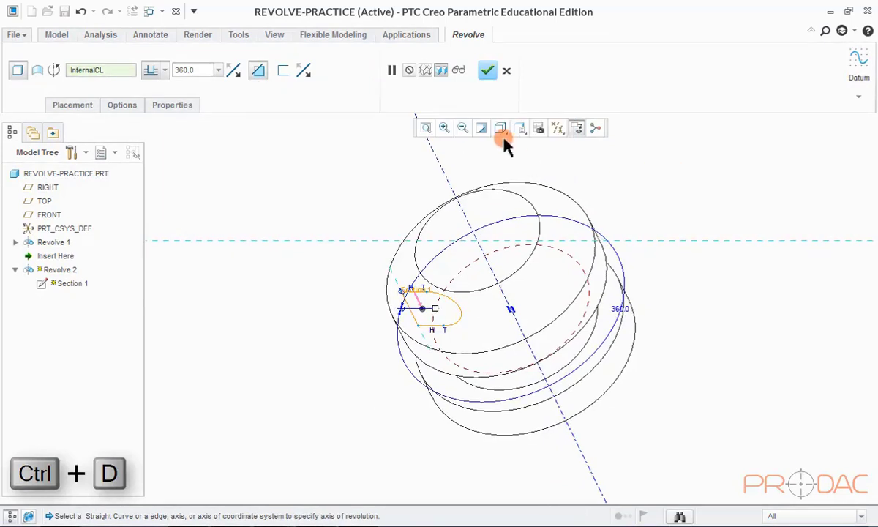
{"action": "left_click", "coordinate": [502, 134]}
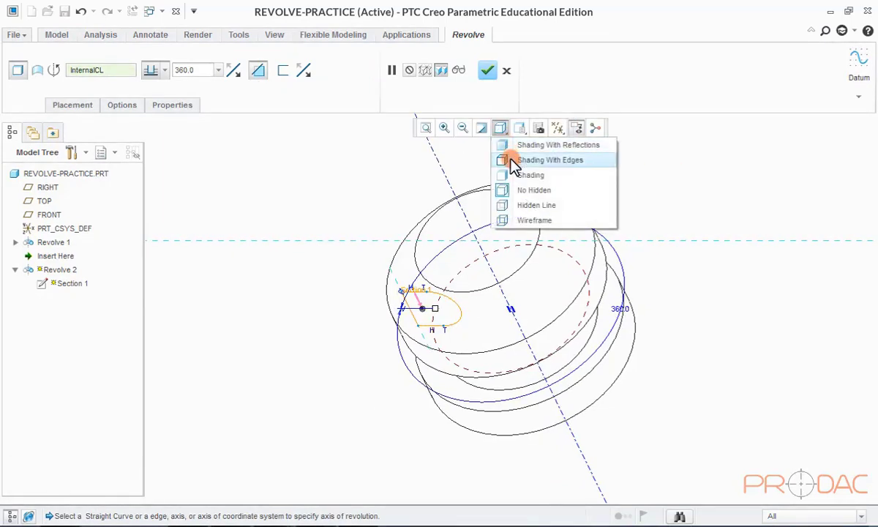
{"action": "left_click", "coordinate": [514, 160]}
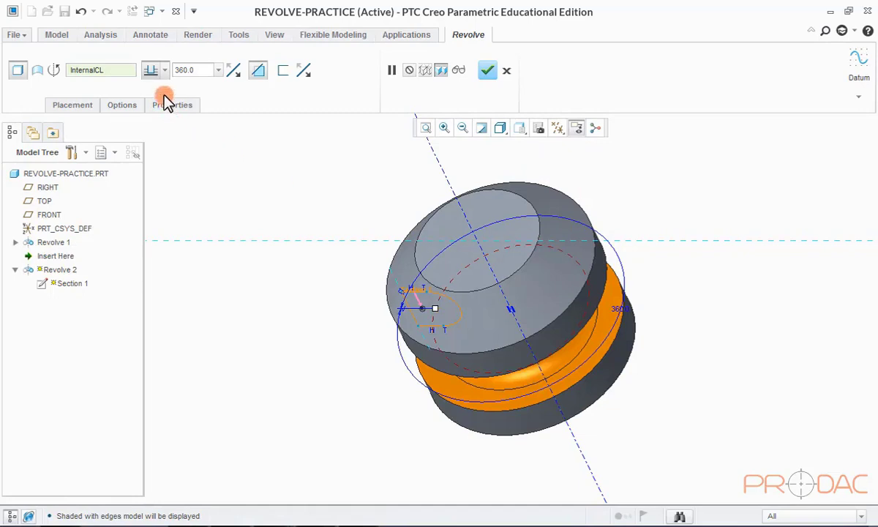
Switch the revolve's remove-material option off and back on.
{"action": "left_click", "coordinate": [256, 73]}
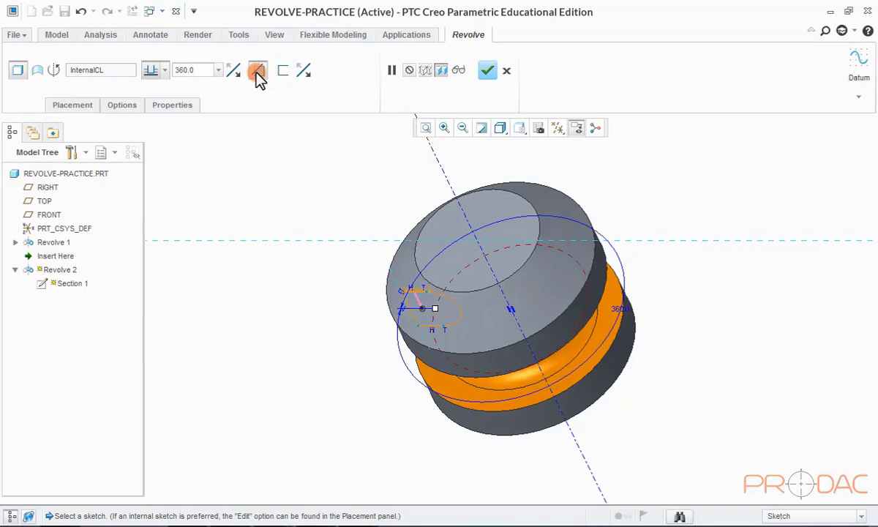
{"action": "left_click", "coordinate": [257, 73]}
{"action": "left_click", "coordinate": [257, 73]}
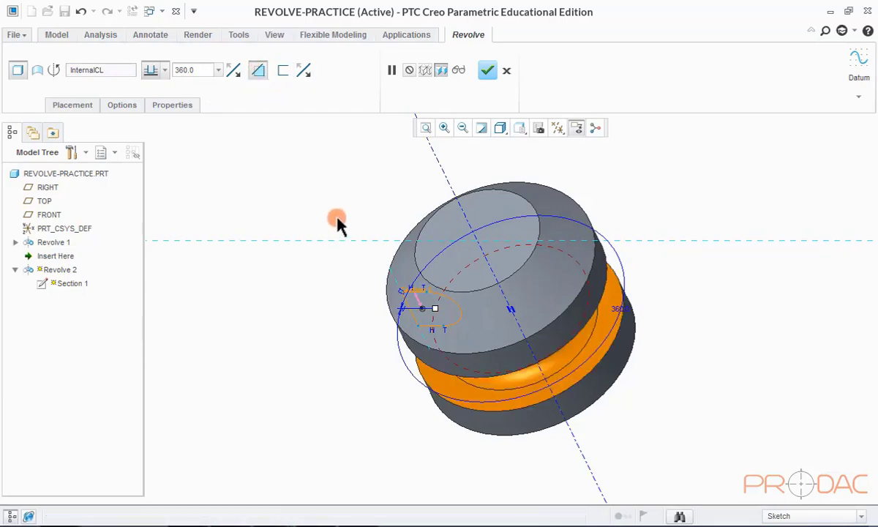
Pull the groove cut's angle handle in the model to about 158 degrees, and set the revolve angle to 270 degrees.
{"action": "mouse_move", "coordinate": [346, 216]}
{"action": "middle_mouse_down"}
{"action": "mouse_move", "coordinate": [351, 191]}
{"action": "mouse_move", "coordinate": [353, 208]}
{"action": "mouse_move", "coordinate": [382, 198]}
{"action": "mouse_move", "coordinate": [366, 204]}
{"action": "mouse_move", "coordinate": [366, 216]}
{"action": "middle_mouse_up"}
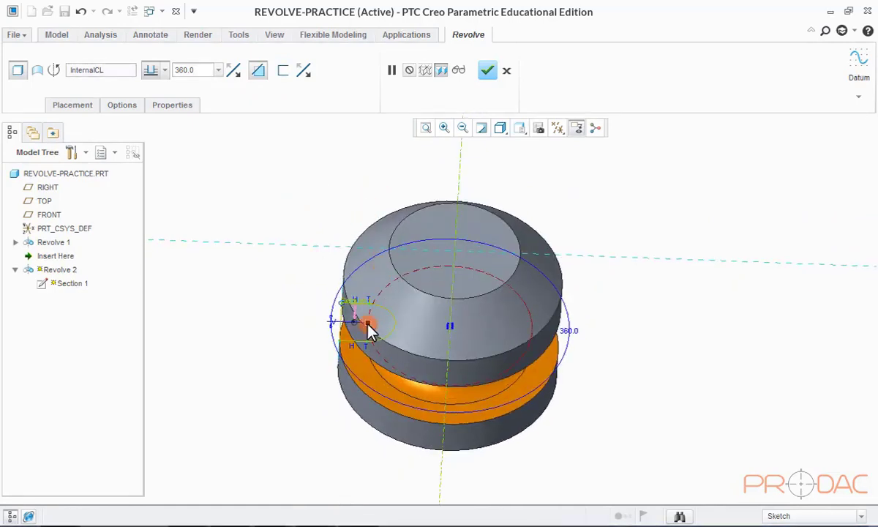
{"action": "left_click_drag", "start_coordinate": [369, 326], "coordinate": [489, 352]}
{"action": "middle_click_drag", "start_coordinate": [489, 351], "coordinate": [438, 314]}
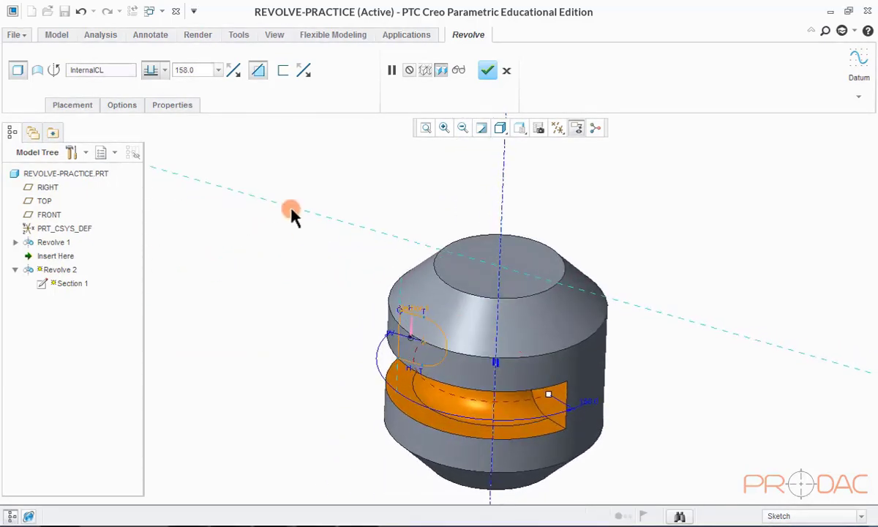
{"action": "double_click", "coordinate": [200, 73]}
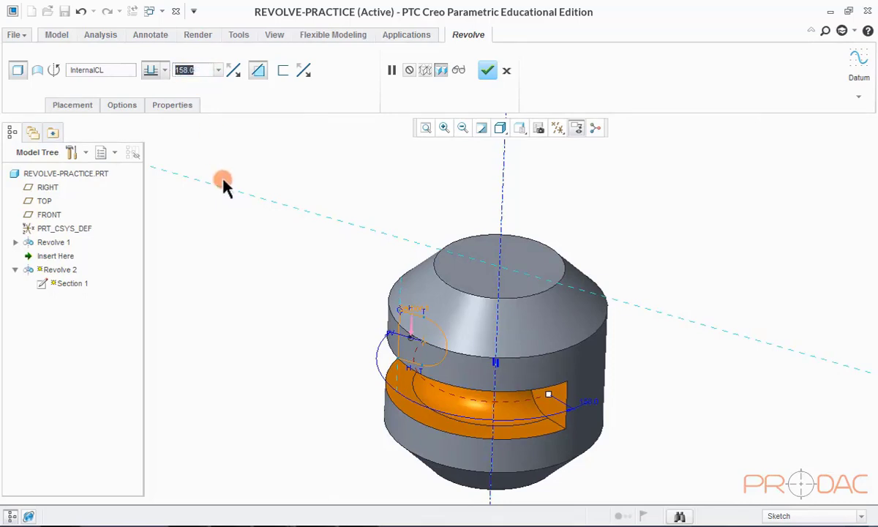
{"action": "type", "text": "2"}
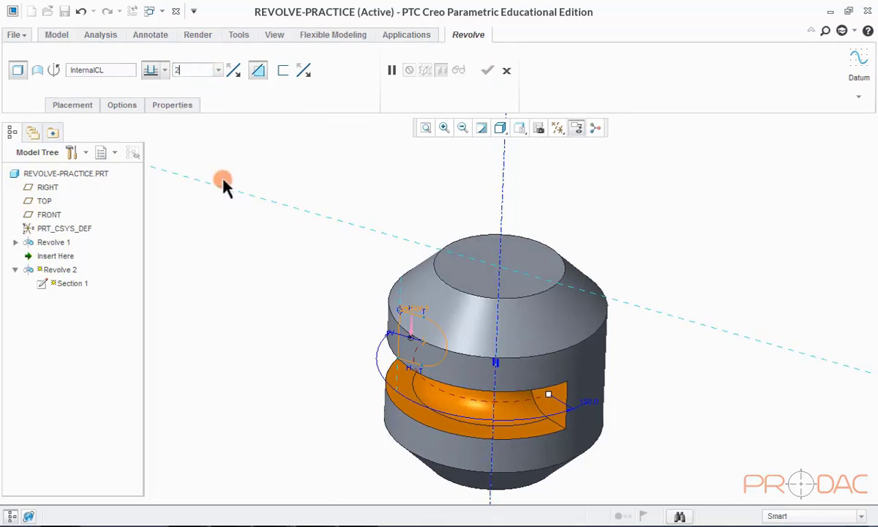
{"action": "type", "text": "70"}
{"action": "key", "text": "Return"}
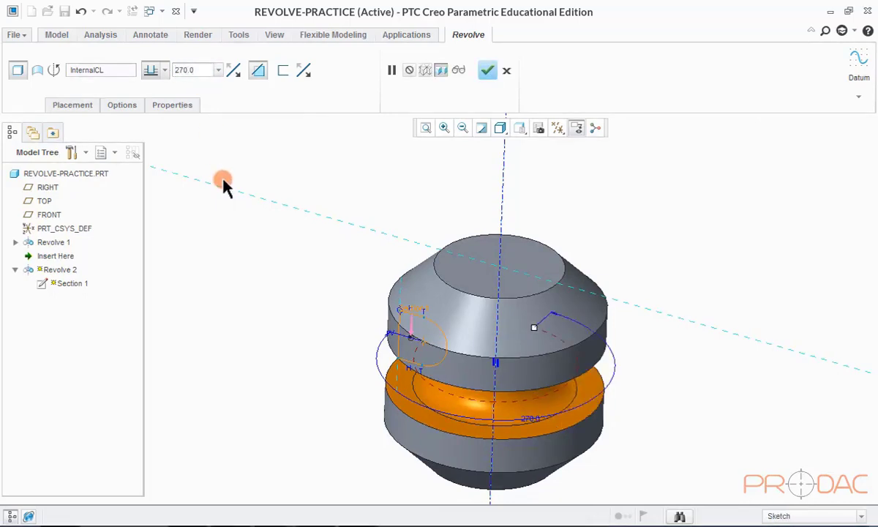
Look at the partial groove cut, set its revolve angle to 360 degrees and restore the default orientation.
{"action": "mouse_move", "coordinate": [514, 197]}
{"action": "middle_mouse_down"}
{"action": "mouse_move", "coordinate": [521, 276]}
{"action": "mouse_move", "coordinate": [412, 270]}
{"action": "mouse_move", "coordinate": [408, 284]}
{"action": "mouse_move", "coordinate": [398, 274]}
{"action": "middle_mouse_up"}
{"action": "double_click", "coordinate": [202, 69]}
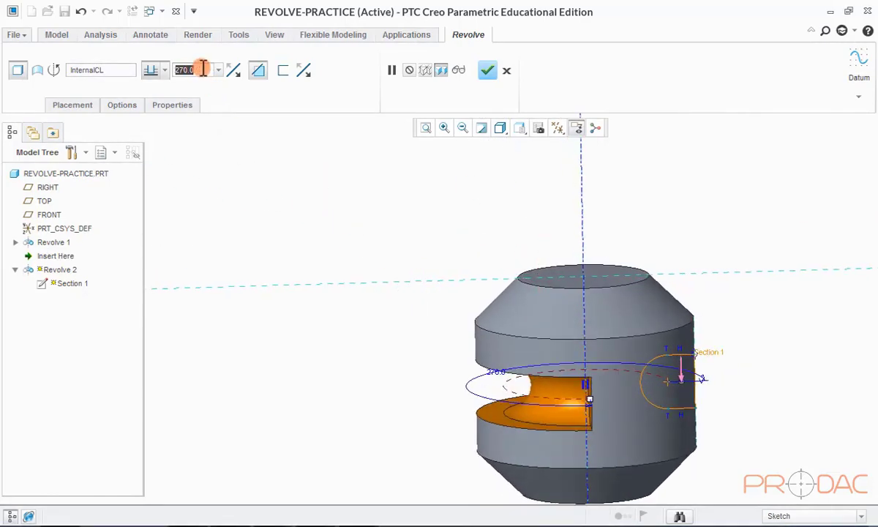
{"action": "type", "text": "360"}
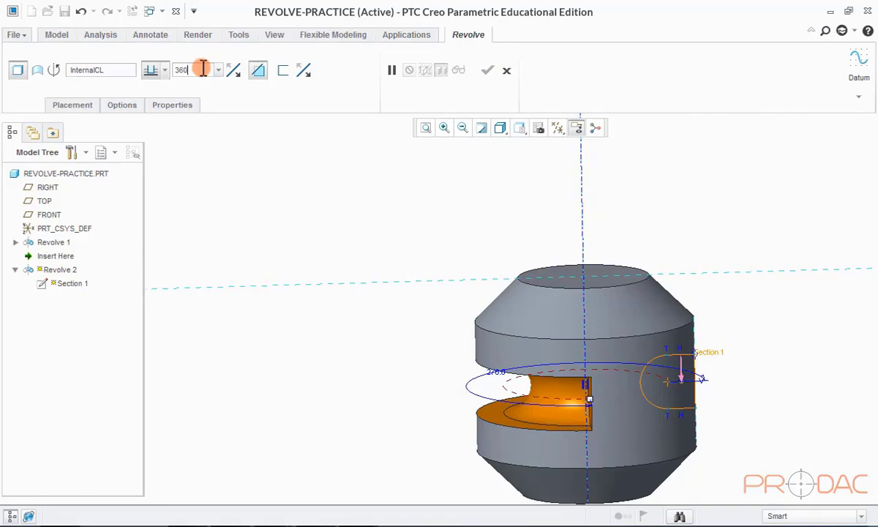
{"action": "key", "text": "Return"}
{"action": "key", "text": "ctrl+d"}
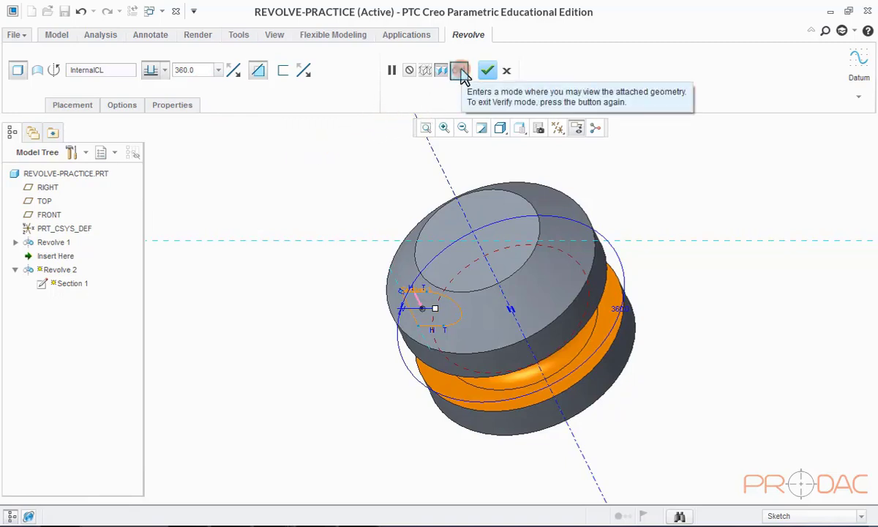
Preview the groove cut in Verify mode, complete the revolve feature and inspect the grooved body.
{"action": "left_click", "coordinate": [461, 71]}
{"action": "middle_click_drag", "start_coordinate": [427, 229], "coordinate": [381, 273]}
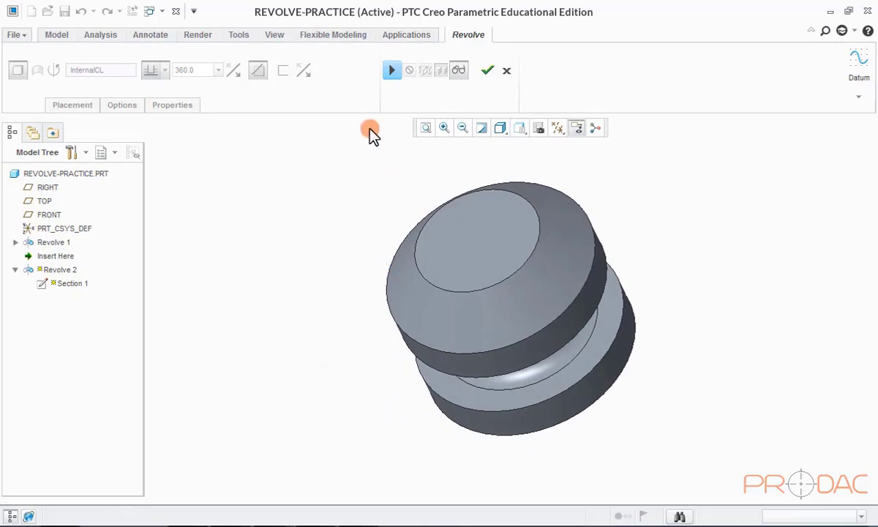
{"action": "left_click", "coordinate": [391, 69]}
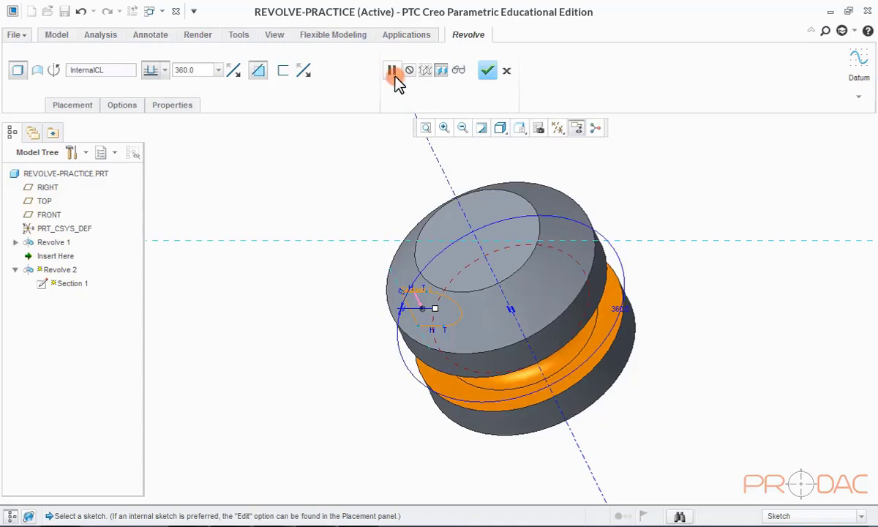
{"action": "left_click", "coordinate": [487, 71]}
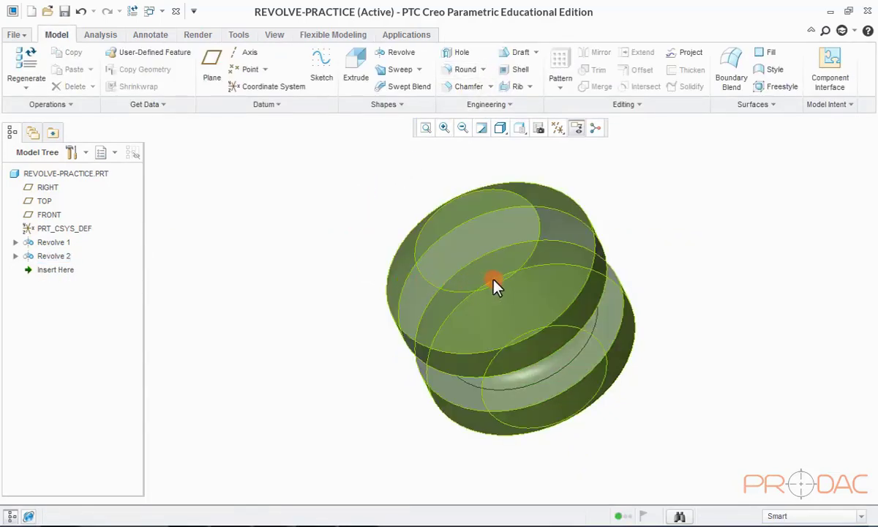
{"action": "mouse_move", "coordinate": [509, 255]}
{"action": "middle_mouse_down"}
{"action": "mouse_move", "coordinate": [486, 222]}
{"action": "mouse_move", "coordinate": [404, 233]}
{"action": "mouse_move", "coordinate": [351, 260]}
{"action": "middle_mouse_up"}
{"action": "key", "text": "ctrl+d"}
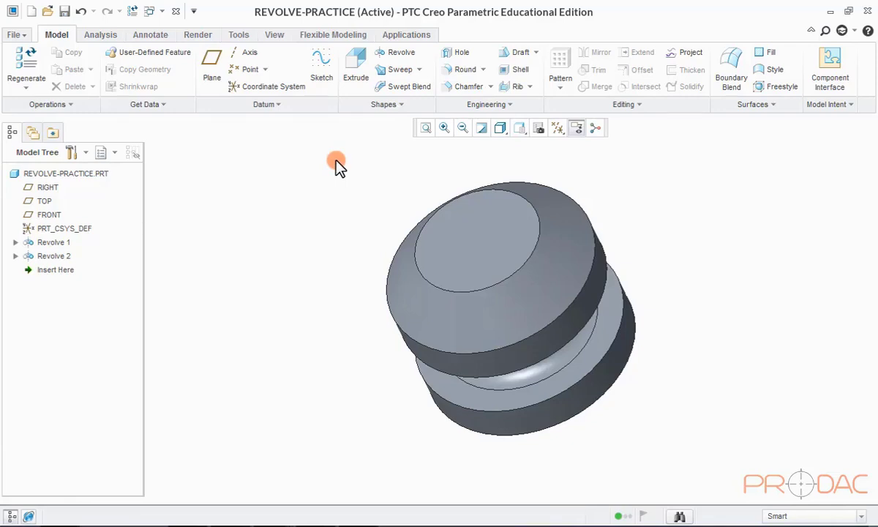
Start a third Revolve with an internal sketch on the FRONT plane, displaying all datums, and turn the sketch plane parallel to the screen.
{"action": "left_click", "coordinate": [392, 55]}
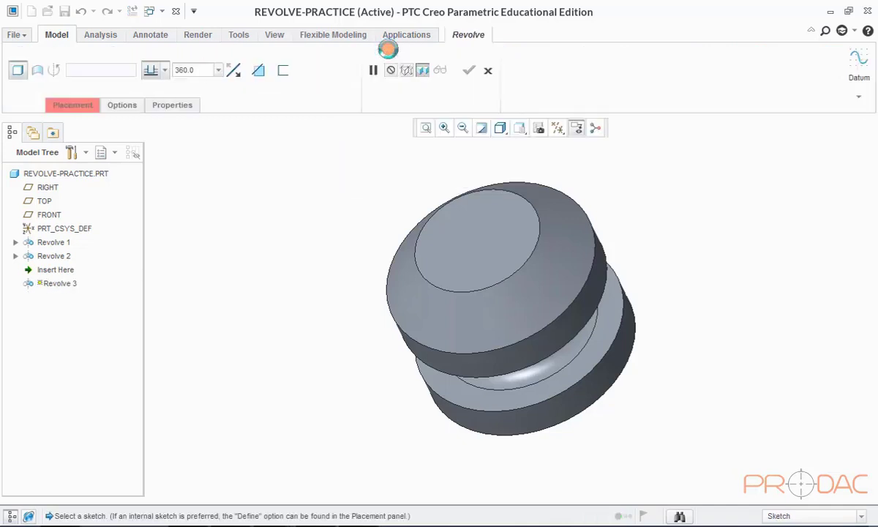
{"action": "left_click", "coordinate": [76, 105]}
{"action": "left_click", "coordinate": [149, 149]}
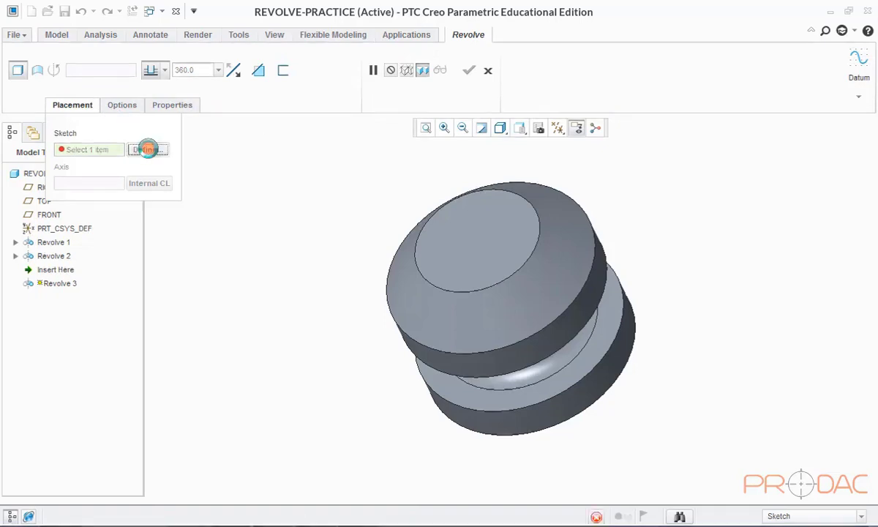
{"action": "left_click", "coordinate": [558, 129]}
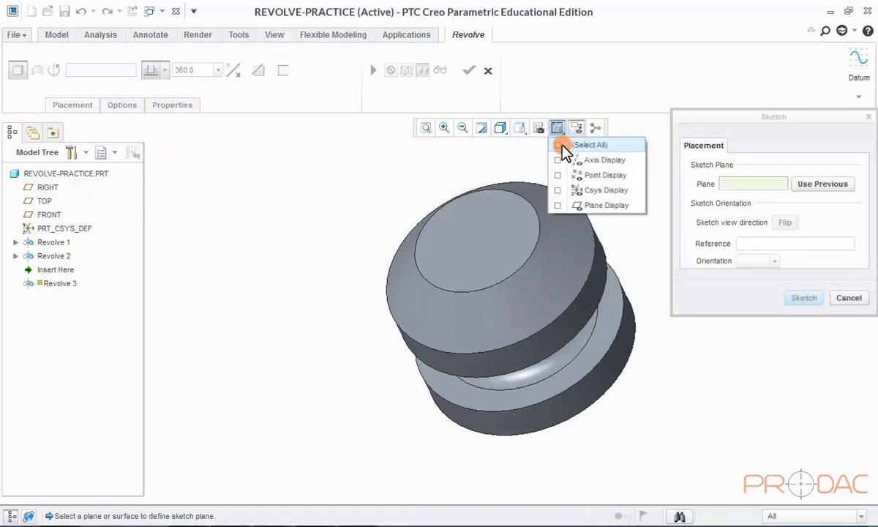
{"action": "left_click", "coordinate": [562, 146]}
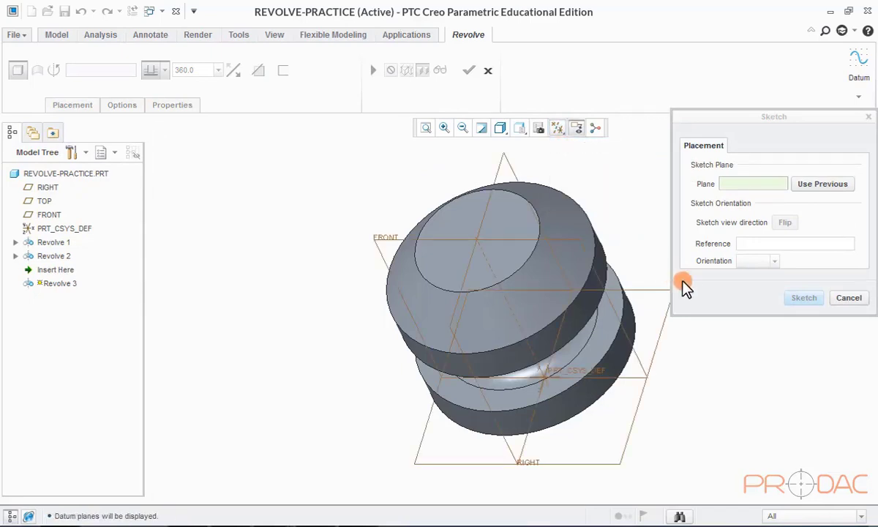
{"action": "left_click", "coordinate": [383, 245]}
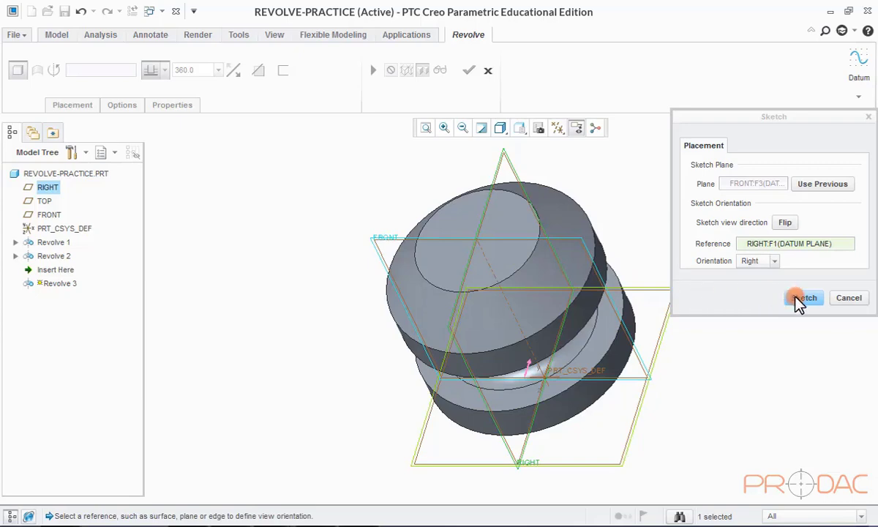
{"action": "left_click", "coordinate": [797, 298]}
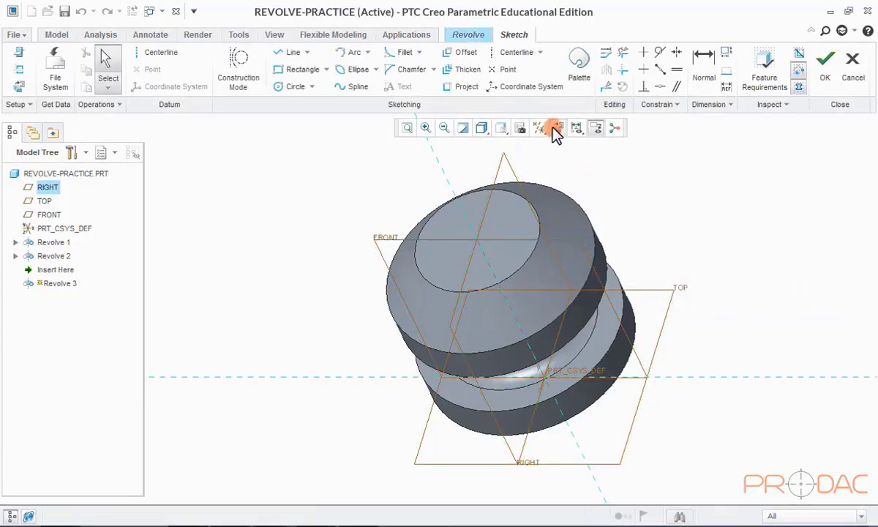
{"action": "left_click", "coordinate": [554, 130]}
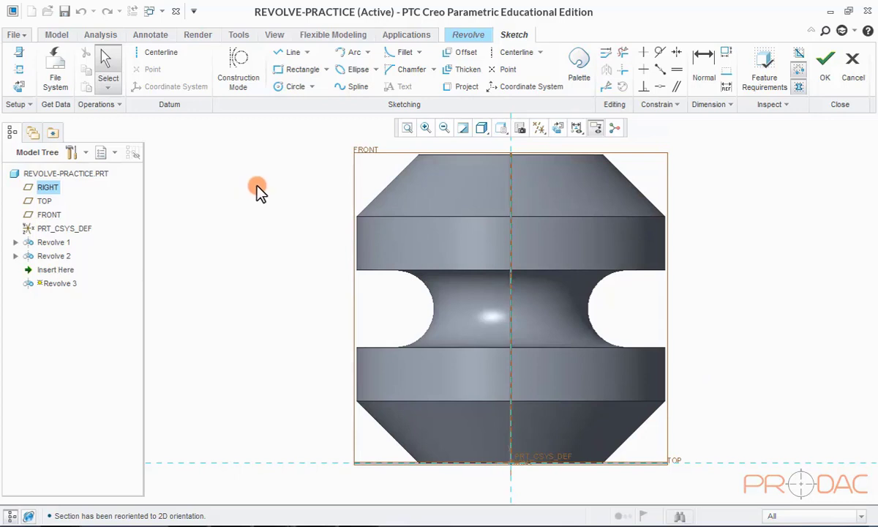
Hide all the datum features and set the model's display style to No Hidden.
{"action": "left_click", "coordinate": [536, 129]}
{"action": "left_click", "coordinate": [555, 145]}
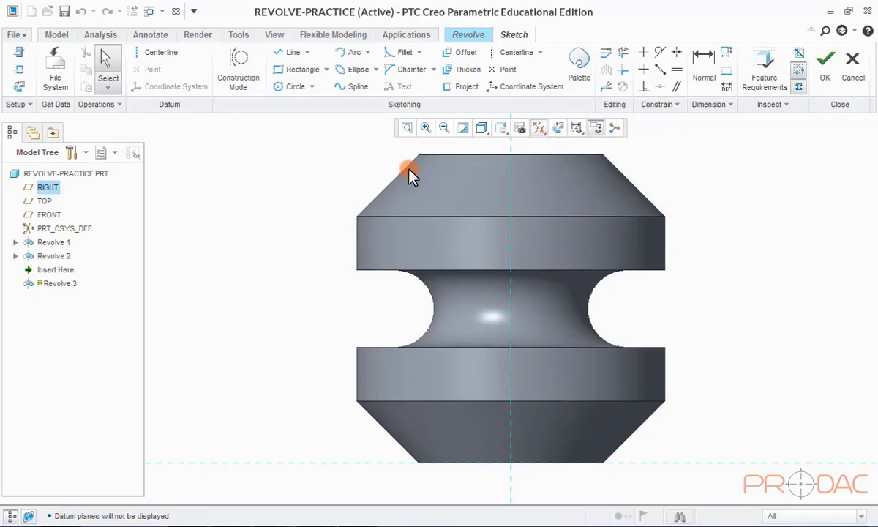
{"action": "left_click", "coordinate": [484, 131]}
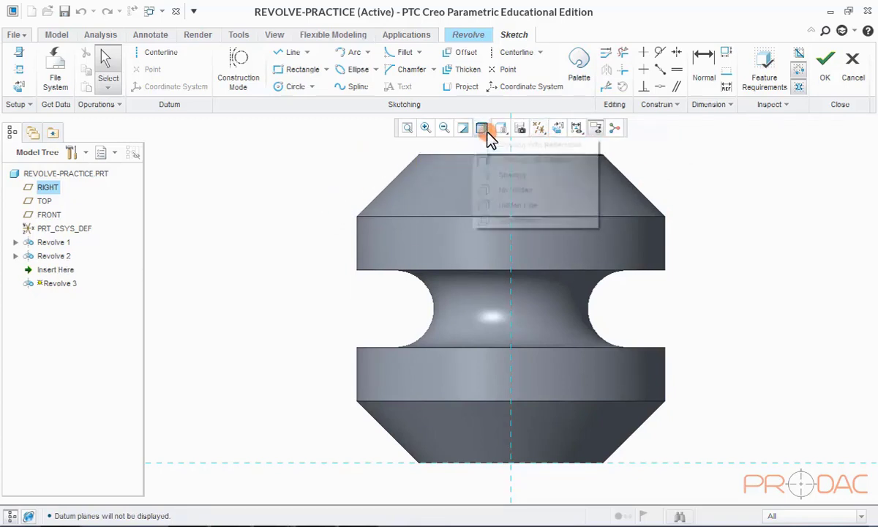
{"action": "left_click", "coordinate": [496, 192]}
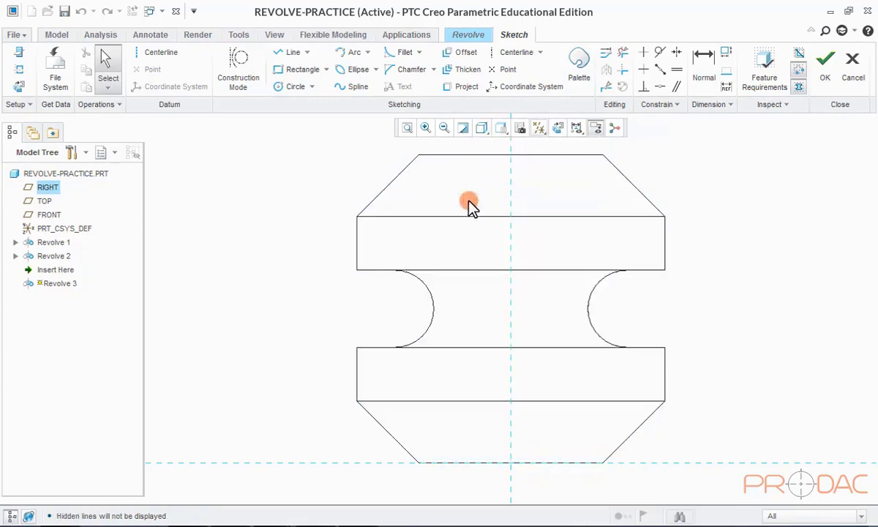
Place a vertical axis of revolution on the sketch's vertical reference through the part's centre.
{"action": "right_click", "coordinate": [256, 211]}
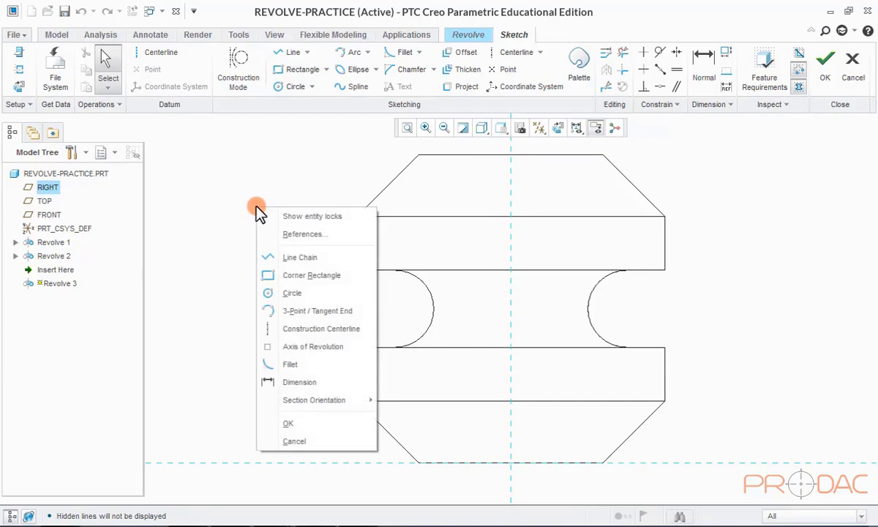
{"action": "left_click", "coordinate": [295, 346]}
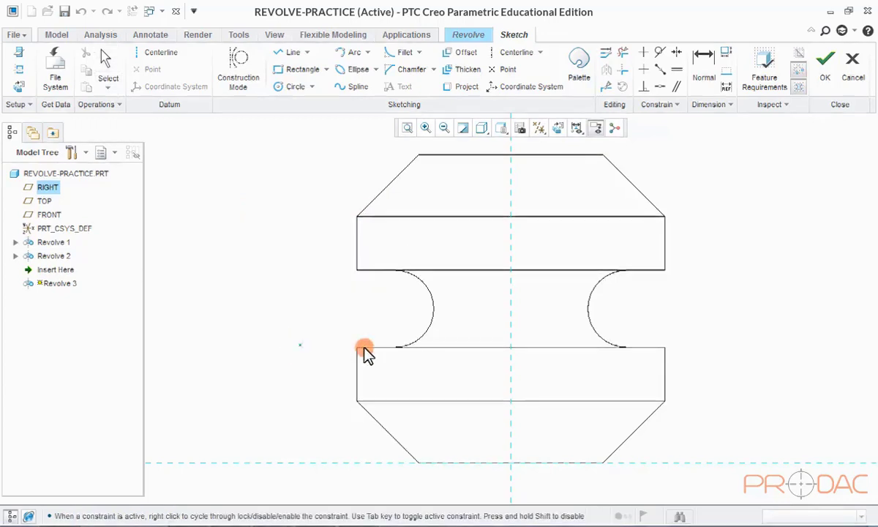
{"action": "left_click", "coordinate": [511, 307]}
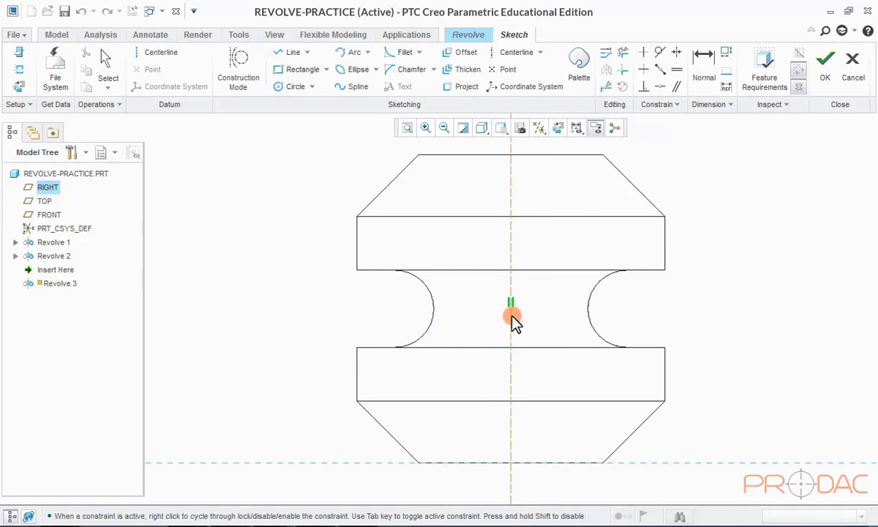
{"action": "left_click", "coordinate": [512, 322]}
{"action": "middle_click", "coordinate": [300, 289]}
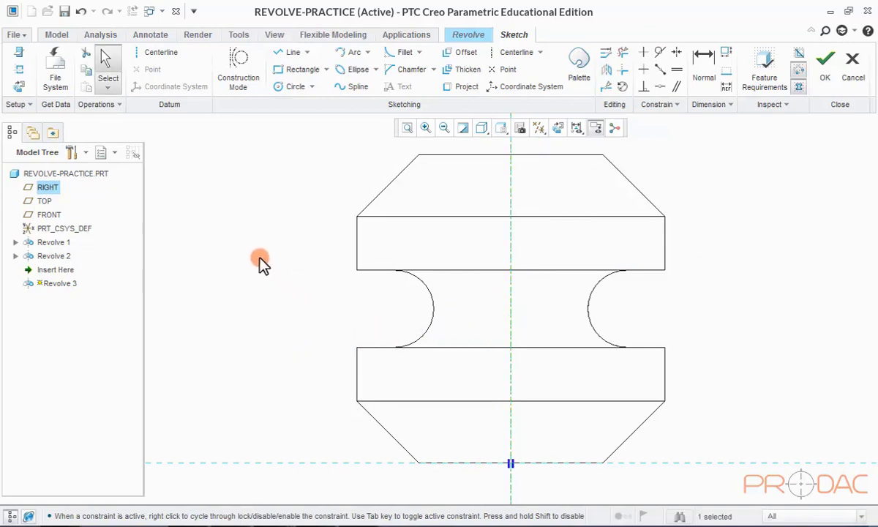
{"action": "left_click", "coordinate": [252, 200]}
Add the body's upper flat face as a sketch reference.
{"action": "right_click", "coordinate": [221, 177]}
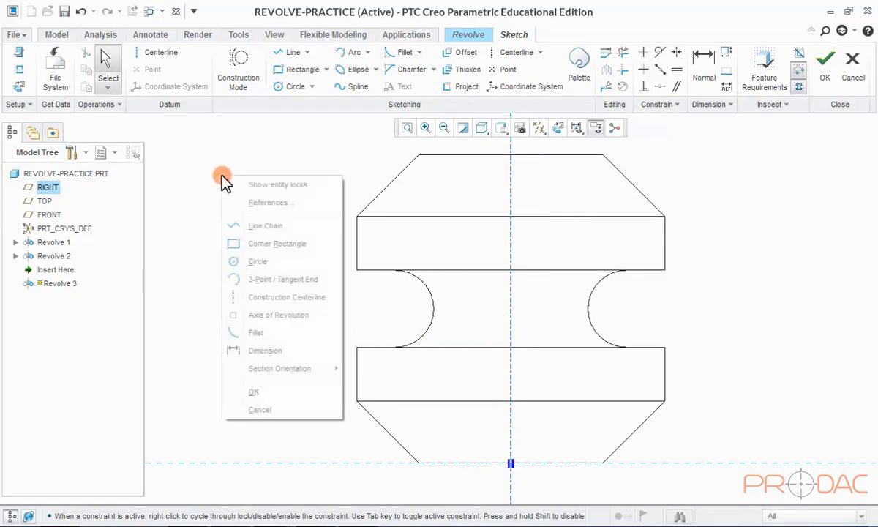
{"action": "left_click", "coordinate": [256, 207]}
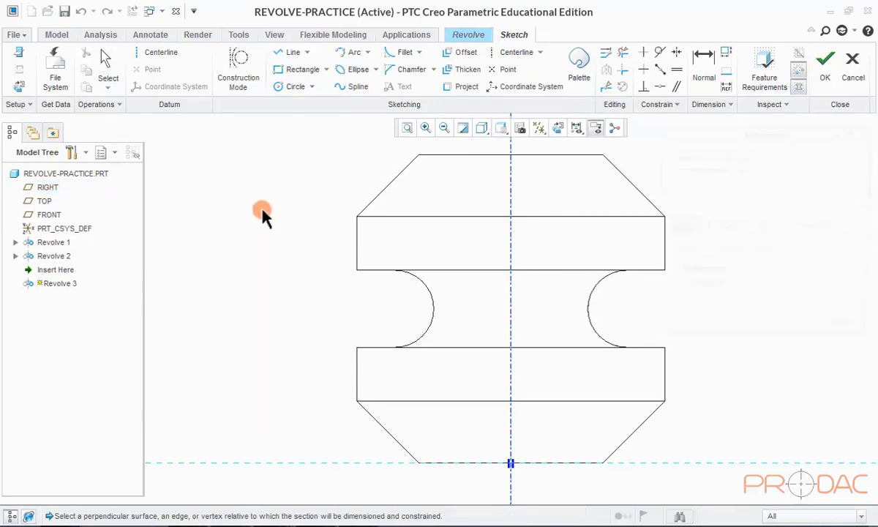
{"action": "left_click", "coordinate": [455, 155]}
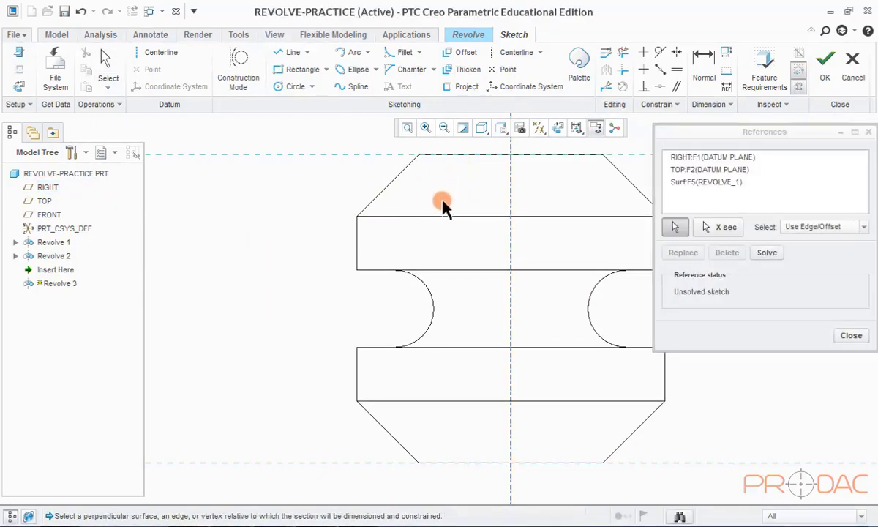
{"action": "left_click", "coordinate": [849, 335]}
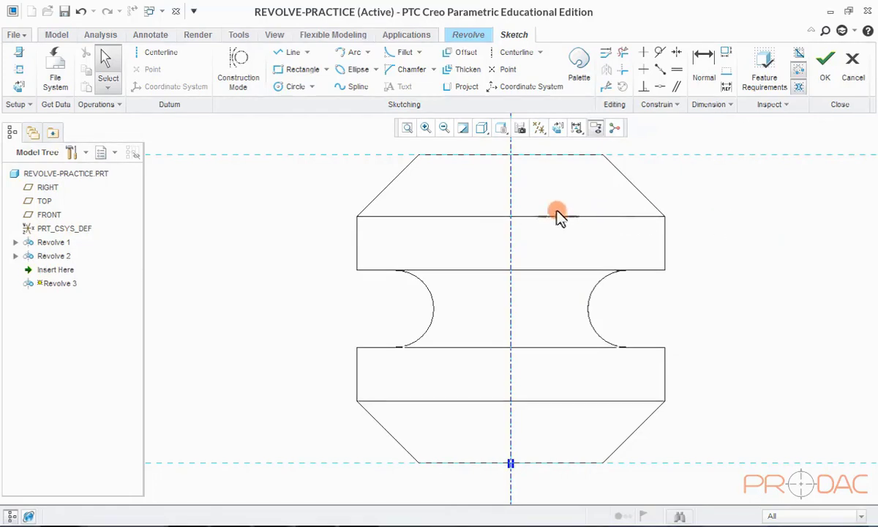
Sketch a closed bore half-profile against the axis, about 60 in diameter, flaring below a 187-long vertical side to about 87 at the base.
{"action": "left_click", "coordinate": [287, 55]}
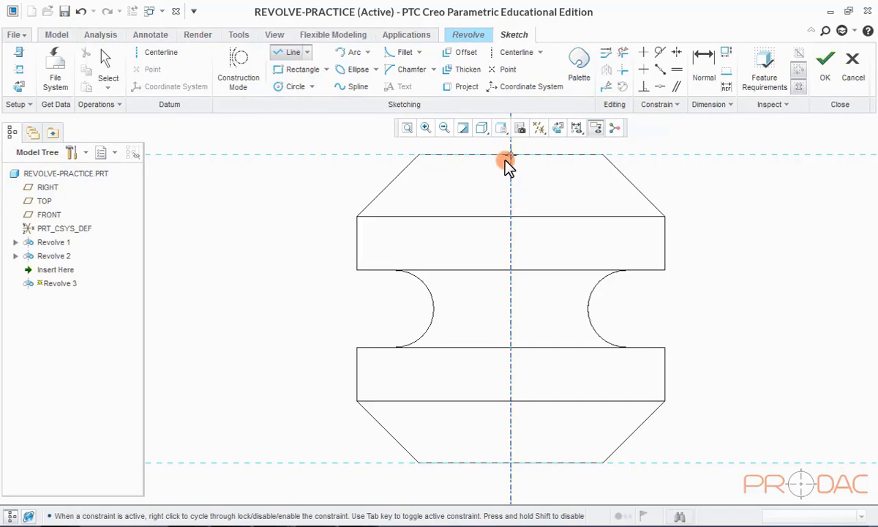
{"action": "left_click", "coordinate": [465, 155]}
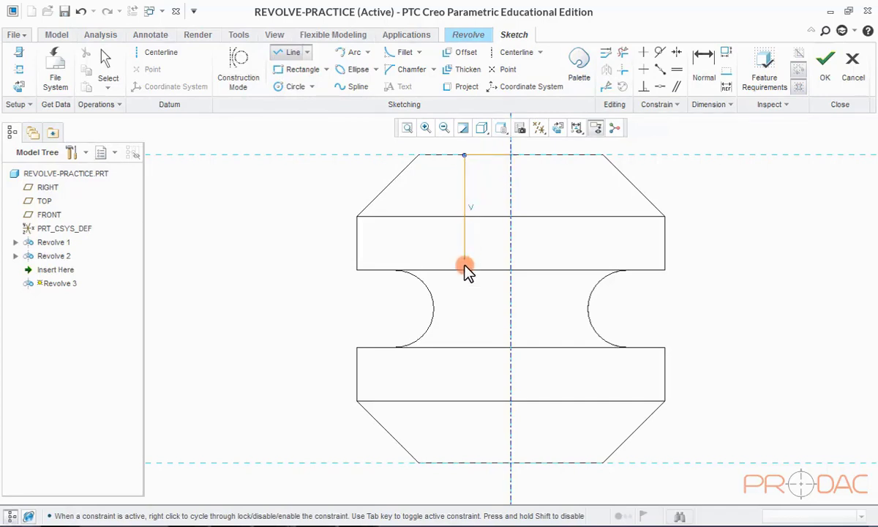
{"action": "left_click", "coordinate": [464, 442]}
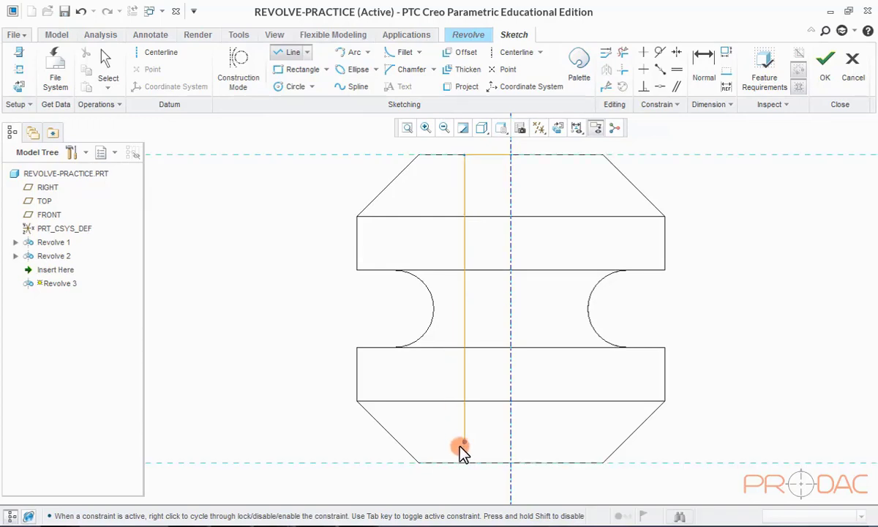
{"action": "left_click", "coordinate": [444, 463]}
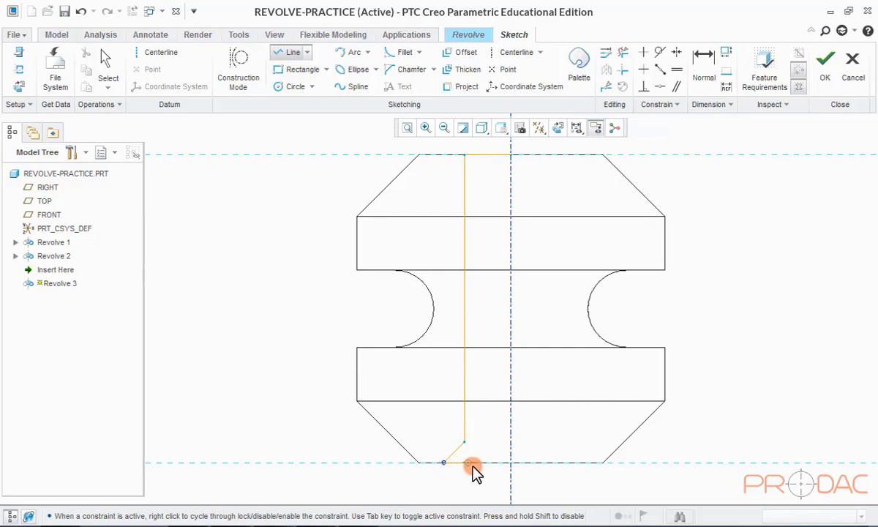
{"action": "left_click", "coordinate": [510, 465]}
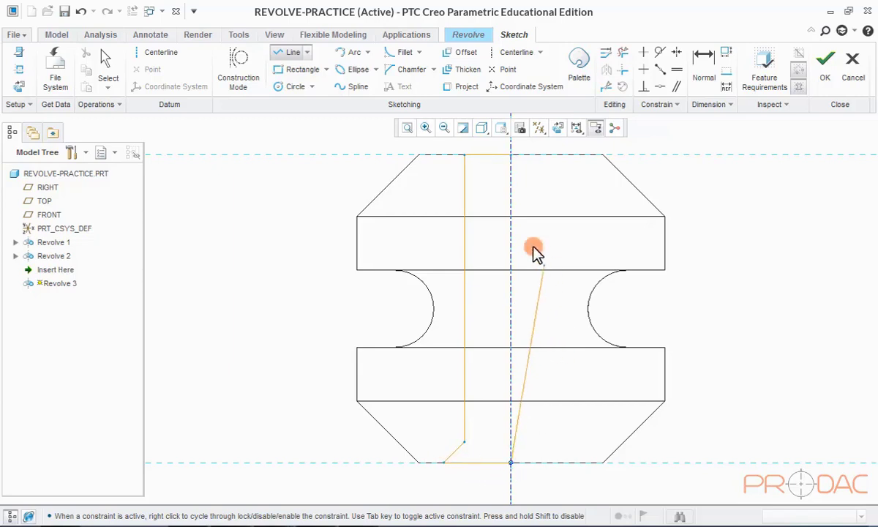
{"action": "left_click", "coordinate": [514, 161]}
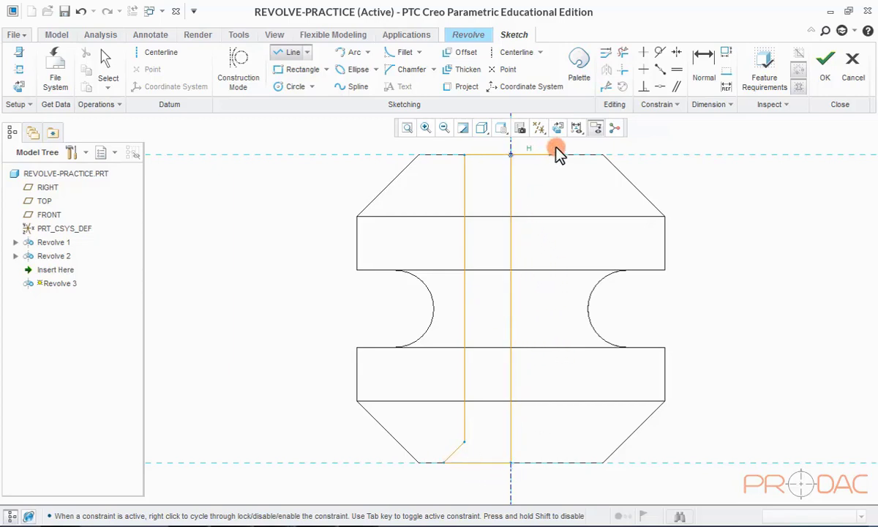
{"action": "middle_click", "coordinate": [593, 150]}
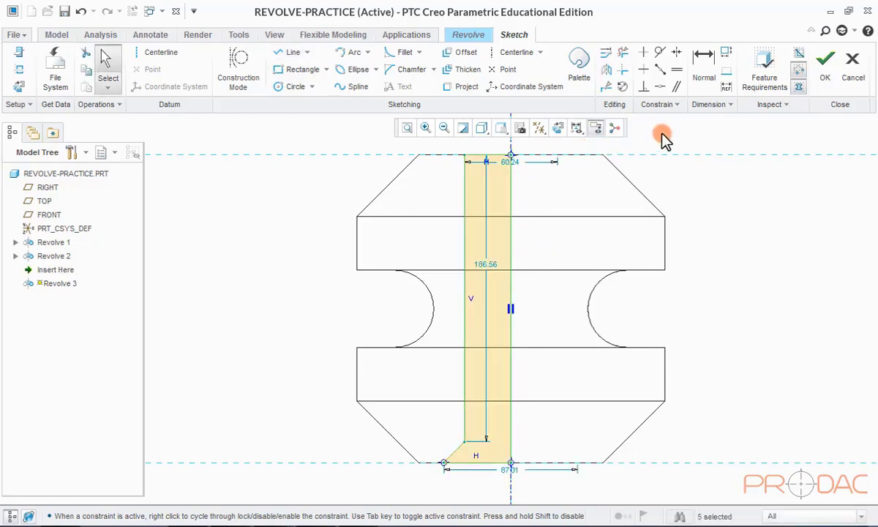
Set the bore profile's upper diameter to 60 and move the vertical side's length dimension outside the part.
{"action": "double_click", "coordinate": [509, 153]}
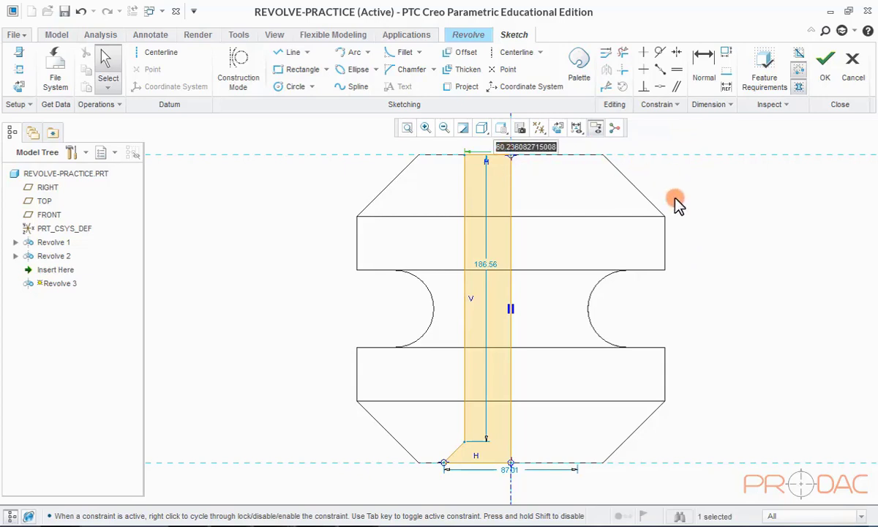
{"action": "type", "text": "60"}
{"action": "key", "text": "Return"}
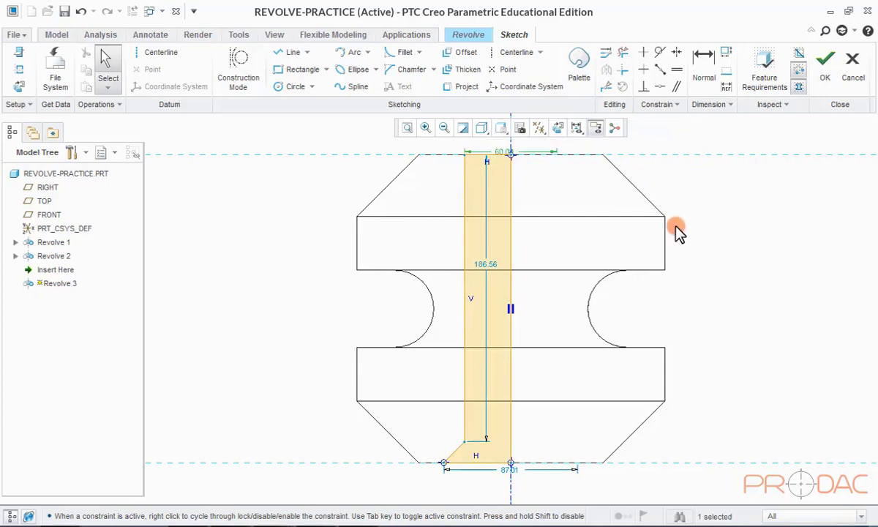
{"action": "left_click", "coordinate": [412, 132]}
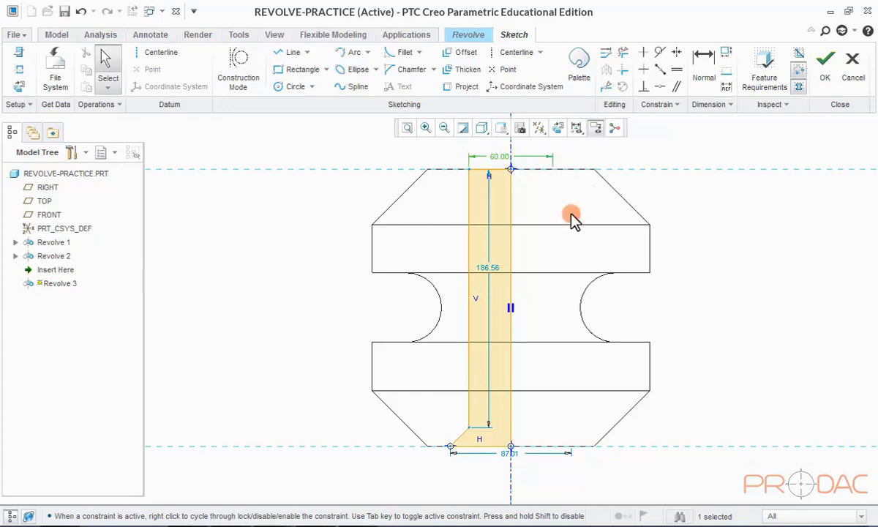
{"action": "left_click_drag", "start_coordinate": [488, 278], "coordinate": [324, 282]}
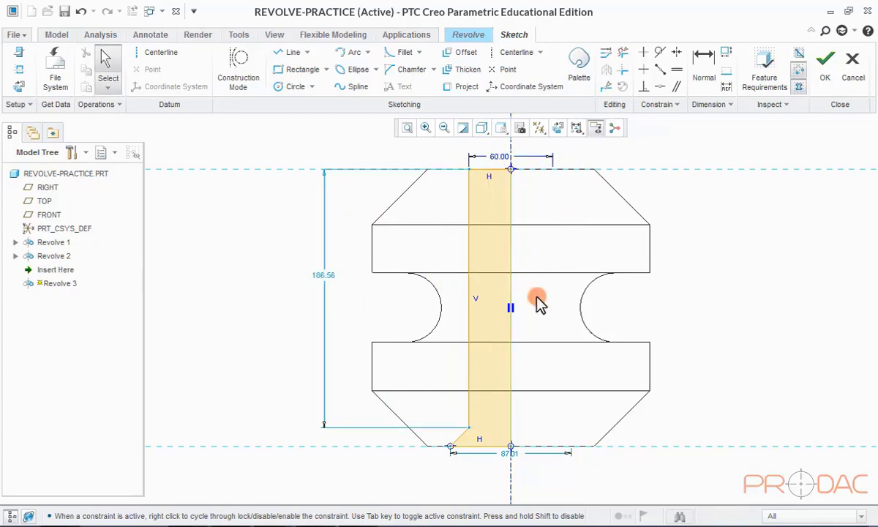
Dimension the height of the flare's upper corner above the bottom reference as 10.
{"action": "left_click", "coordinate": [705, 73]}
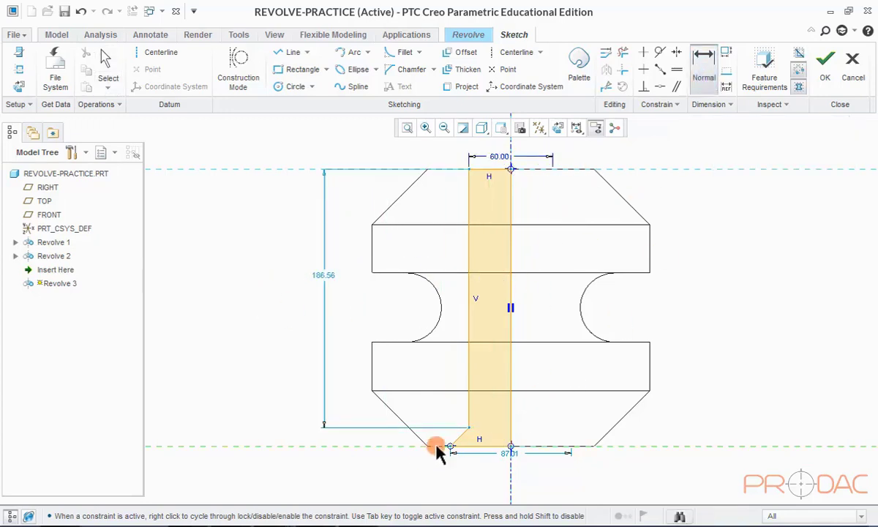
{"action": "left_click", "coordinate": [473, 435]}
{"action": "left_click", "coordinate": [407, 448]}
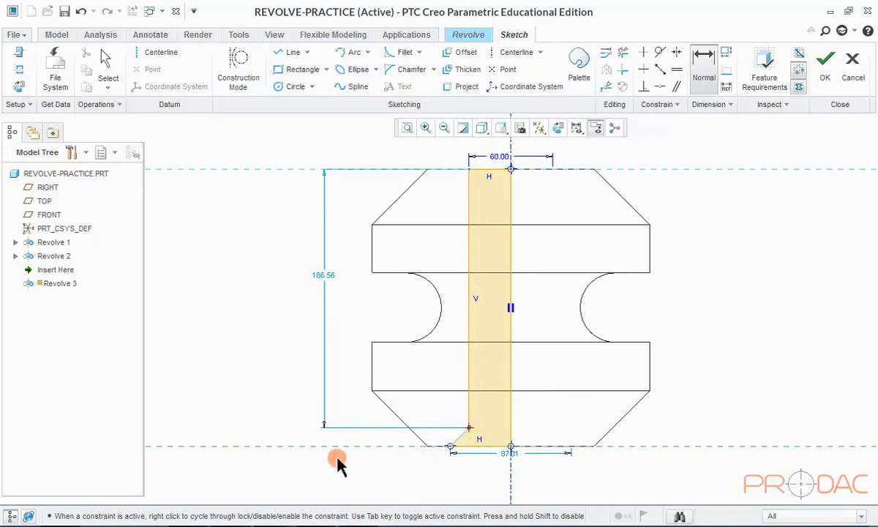
{"action": "middle_click", "coordinate": [305, 435]}
{"action": "type", "text": "10"}
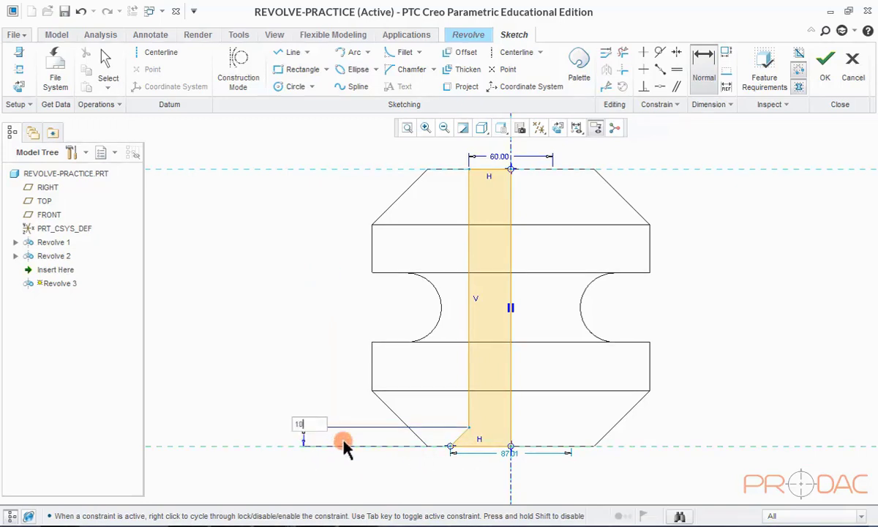
{"action": "key", "text": "Return"}
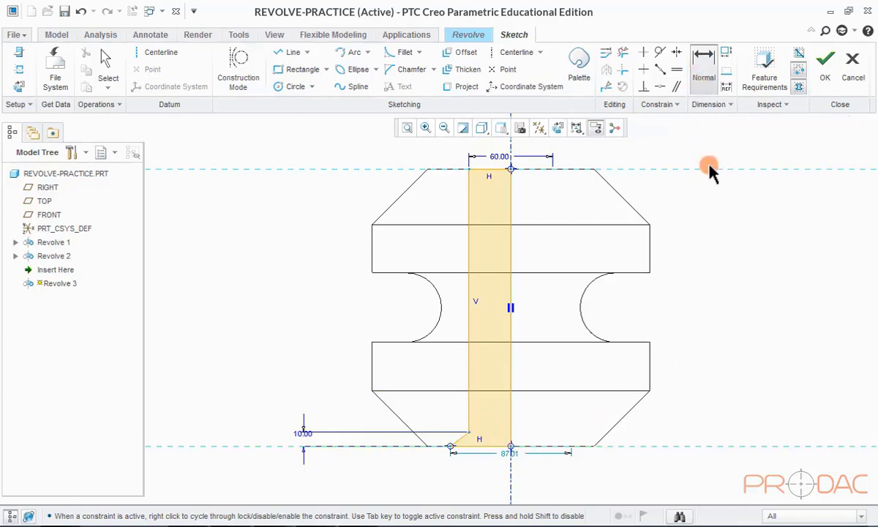
Dimension the flare's full cone angle about the axis as 90 degrees.
{"action": "left_click", "coordinate": [461, 443]}
{"action": "middle_click", "coordinate": [504, 475]}
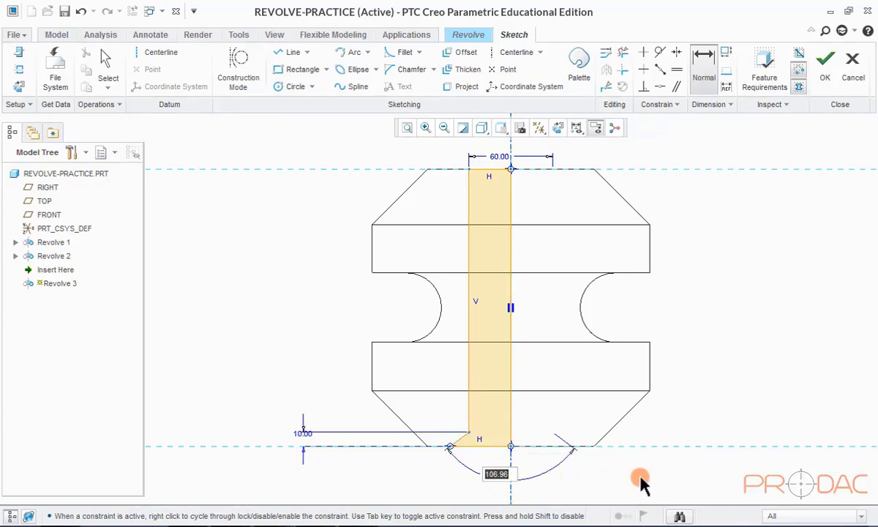
{"action": "type", "text": "90"}
{"action": "key", "text": "Return"}
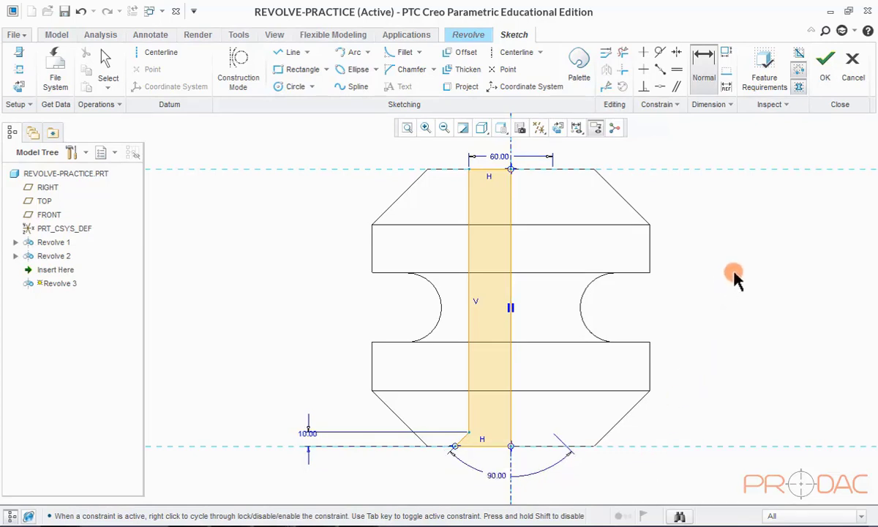
Complete the bore sketch and set the model's display style to Shading With Edges.
{"action": "left_click", "coordinate": [798, 87]}
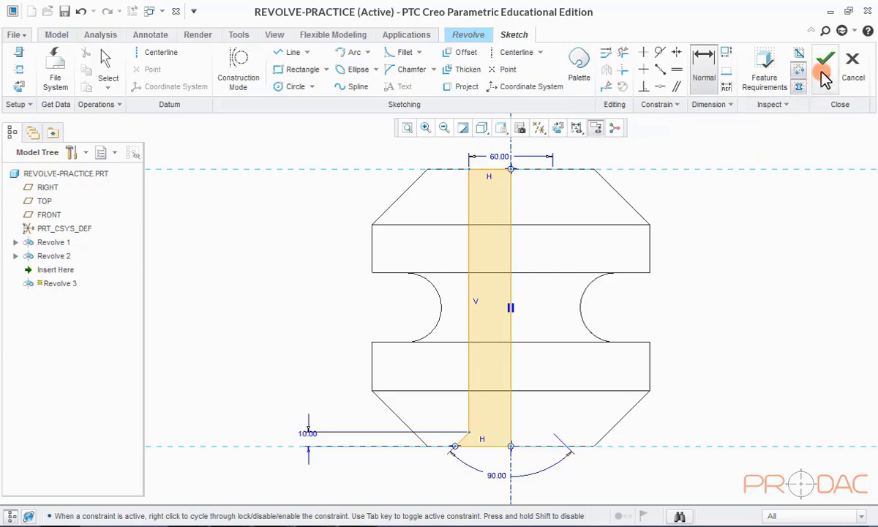
{"action": "left_click", "coordinate": [823, 70]}
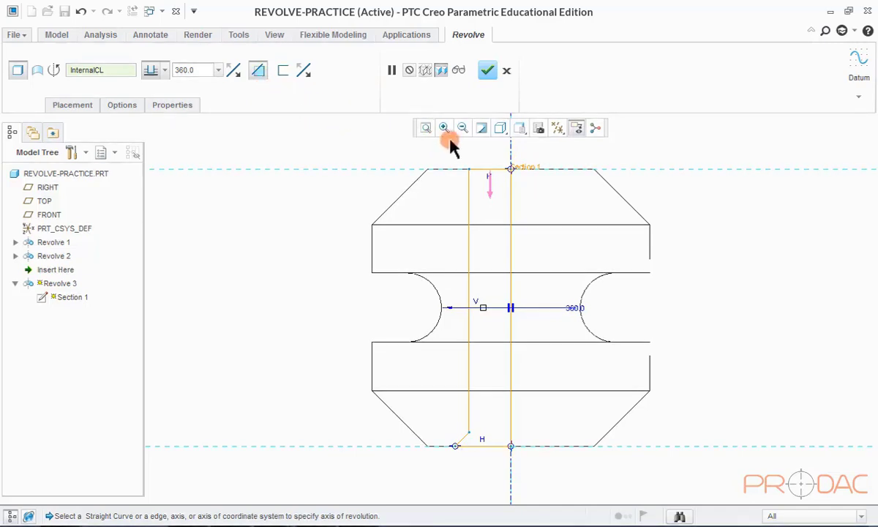
{"action": "left_click", "coordinate": [506, 132]}
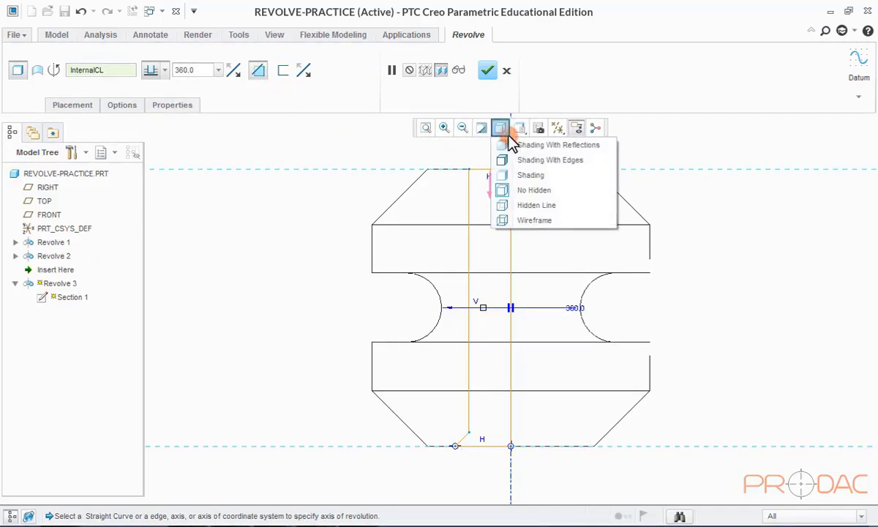
{"action": "left_click", "coordinate": [517, 161]}
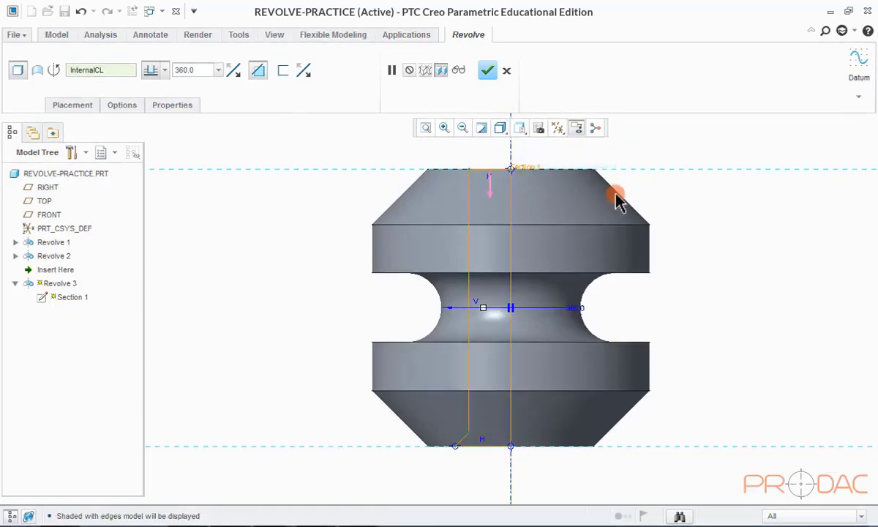
Restore the default orientation, look at the flared end of the bore cut and preview it in Verify mode.
{"action": "key", "text": "ctrl+d"}
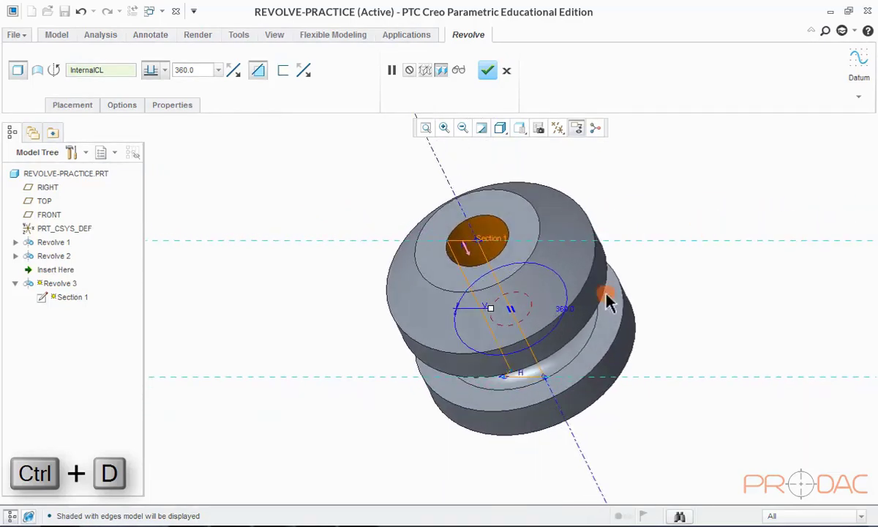
{"action": "mouse_move", "coordinate": [609, 302]}
{"action": "middle_mouse_down"}
{"action": "mouse_move", "coordinate": [656, 300]}
{"action": "mouse_move", "coordinate": [613, 192]}
{"action": "mouse_move", "coordinate": [496, 243]}
{"action": "mouse_move", "coordinate": [519, 369]}
{"action": "mouse_move", "coordinate": [540, 410]}
{"action": "mouse_move", "coordinate": [505, 333]}
{"action": "mouse_move", "coordinate": [536, 382]}
{"action": "mouse_move", "coordinate": [505, 337]}
{"action": "mouse_move", "coordinate": [476, 329]}
{"action": "middle_mouse_up"}
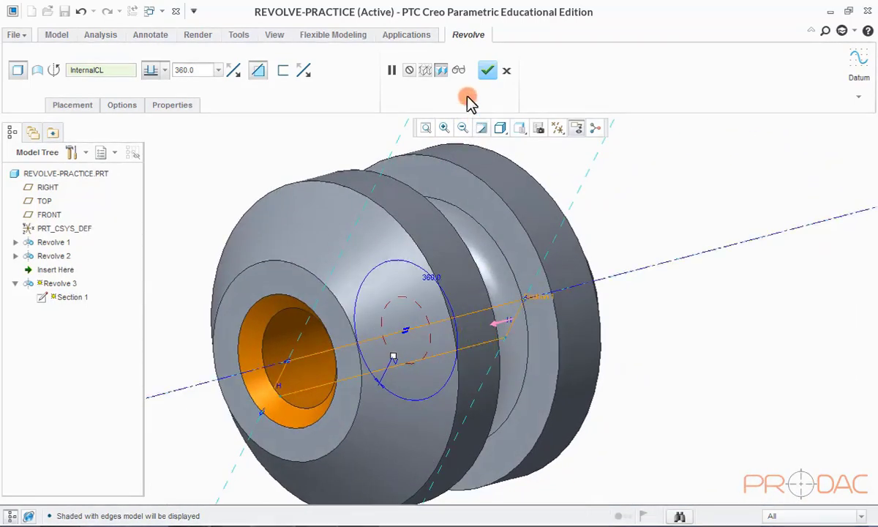
{"action": "left_click", "coordinate": [459, 71]}
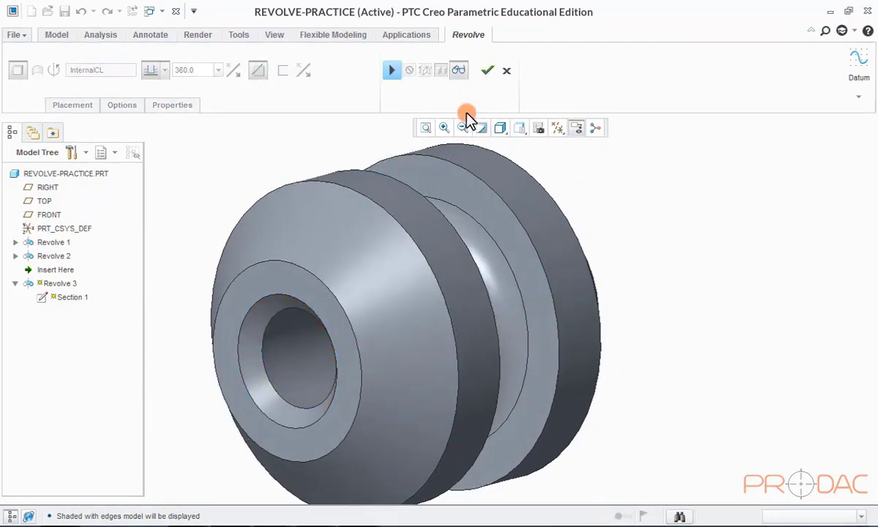
Check the bore from the default orientation, resume from the Verify preview and complete the third revolve cut.
{"action": "key", "text": "ctrl+d"}
{"action": "middle_click_drag", "start_coordinate": [479, 146], "coordinate": [479, 263]}
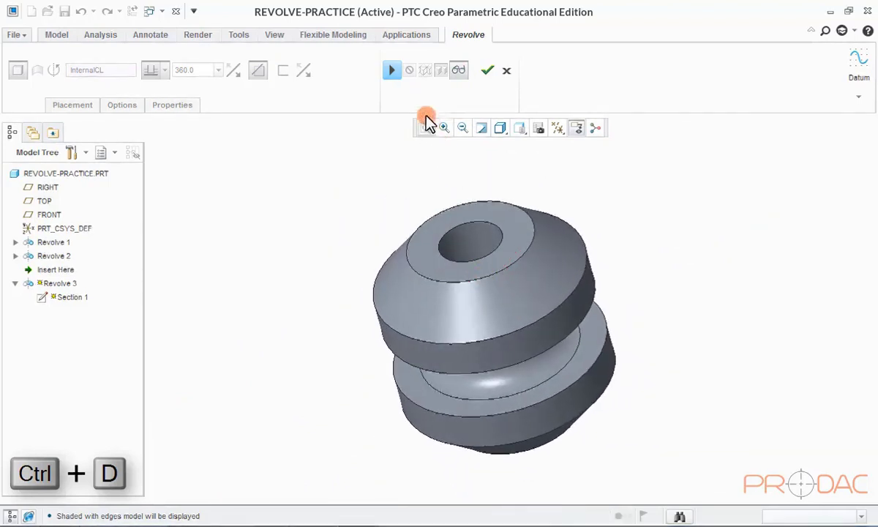
{"action": "left_click", "coordinate": [391, 70]}
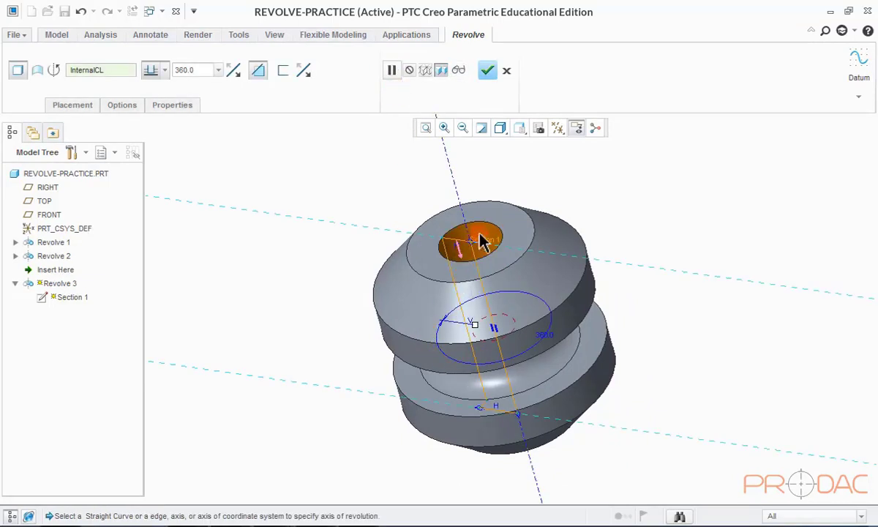
{"action": "left_click", "coordinate": [489, 71]}
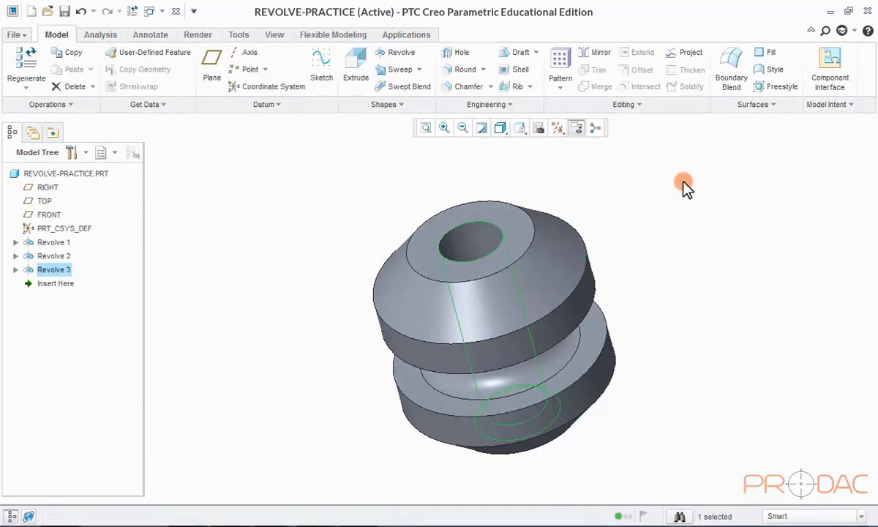
Look over the finished part from several angles and review its feature order with the insertion marker, ending after the third revolve.
{"action": "middle_click_drag", "start_coordinate": [689, 194], "coordinate": [674, 197]}
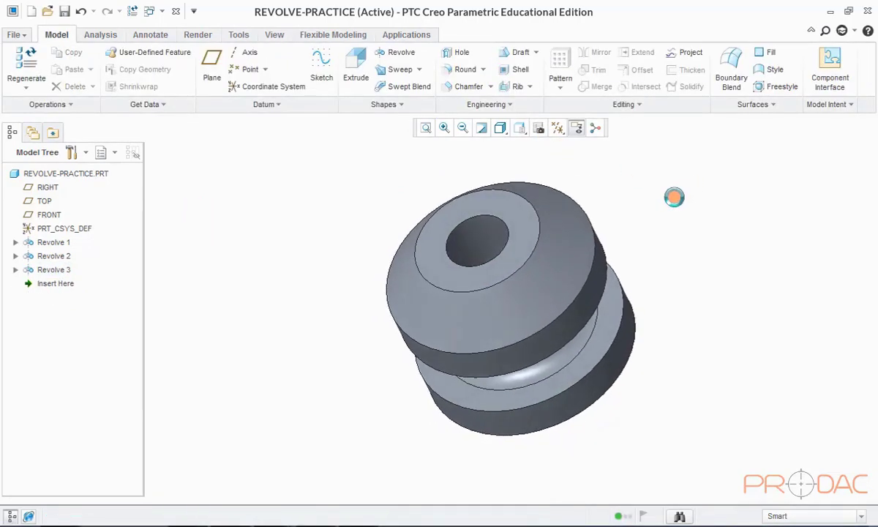
{"action": "middle_click_drag", "start_coordinate": [598, 285], "coordinate": [588, 336]}
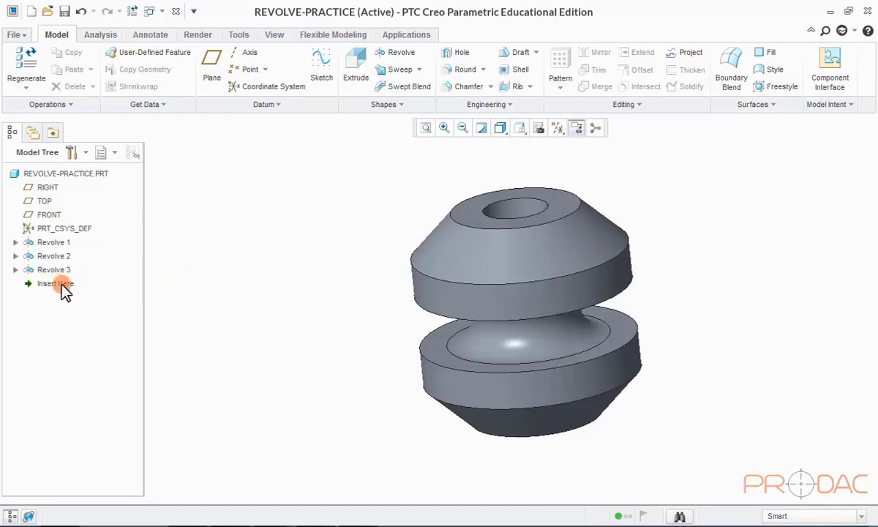
{"action": "mouse_move", "coordinate": [62, 287]}
{"action": "left_mouse_down"}
{"action": "mouse_move", "coordinate": [66, 247]}
{"action": "mouse_move", "coordinate": [69, 275]}
{"action": "mouse_move", "coordinate": [58, 285]}
{"action": "left_mouse_up"}
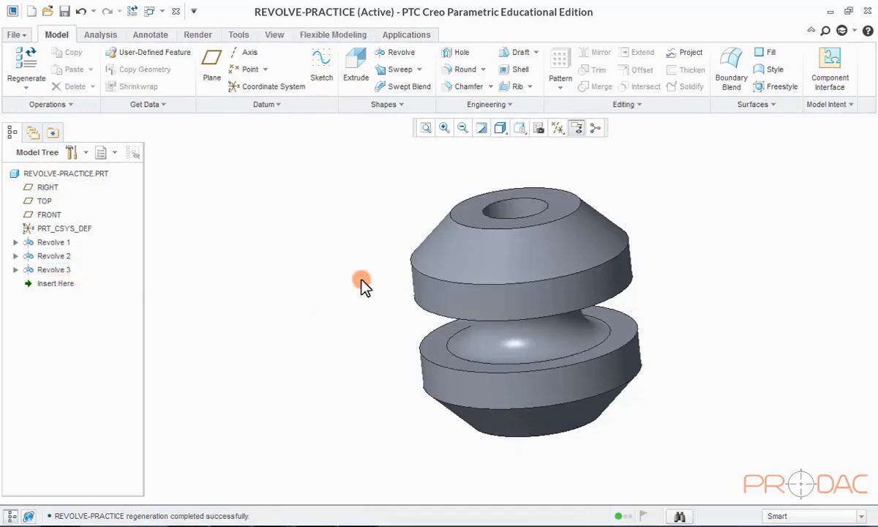
Inspect the finished part in the default orientation, in a straight side view and in the TOP saved view.
{"action": "key", "text": "ctrl+d"}
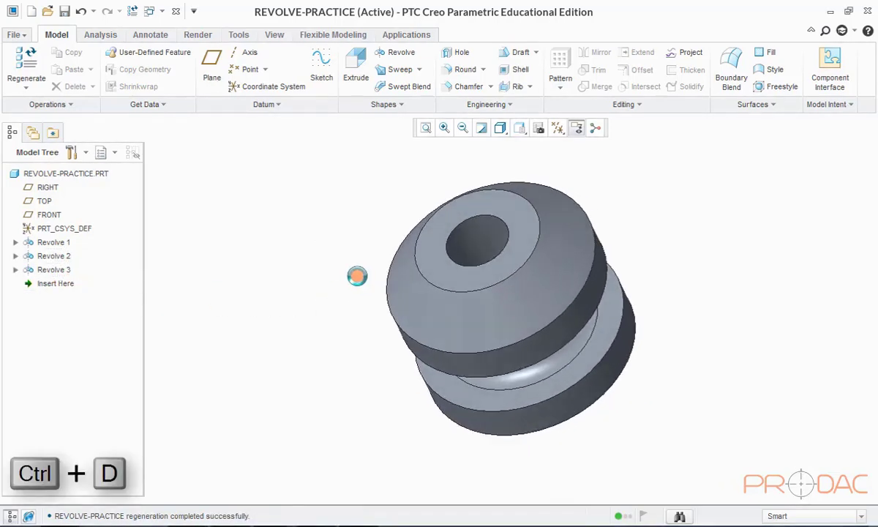
{"action": "left_click", "coordinate": [520, 130]}
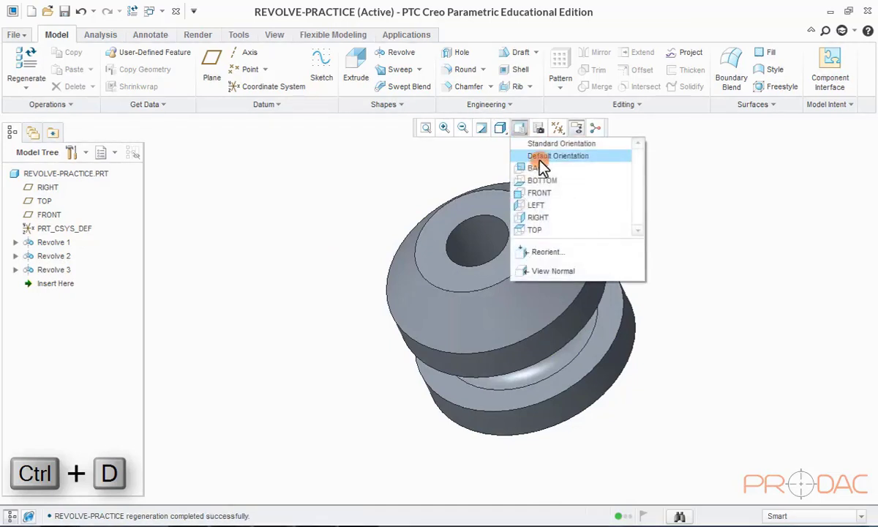
{"action": "left_click", "coordinate": [537, 201]}
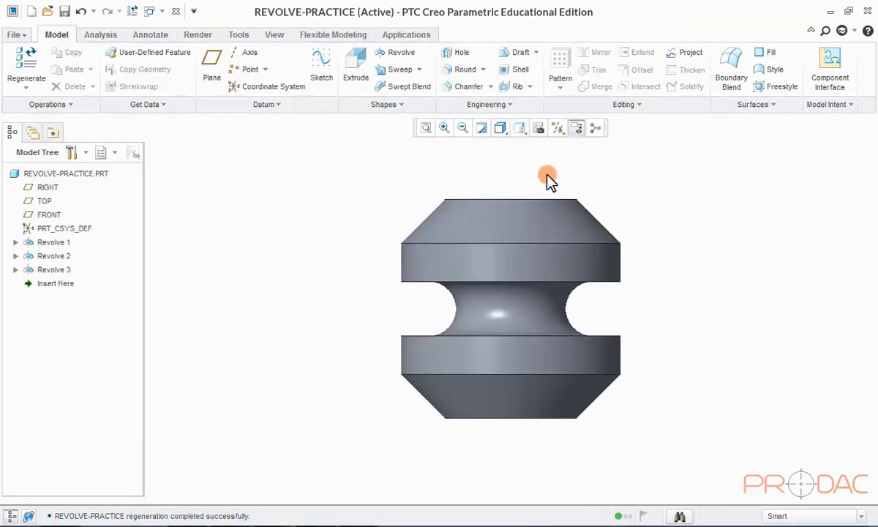
{"action": "left_click", "coordinate": [518, 130]}
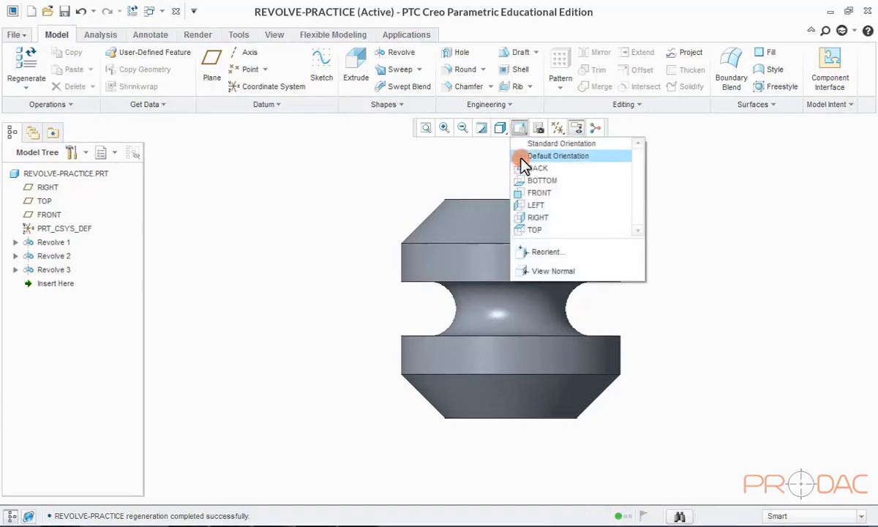
{"action": "left_click", "coordinate": [532, 231]}
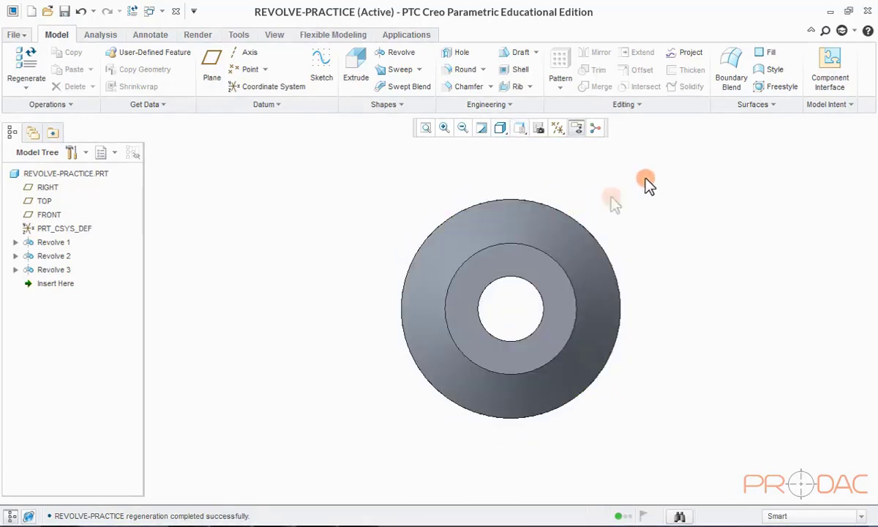